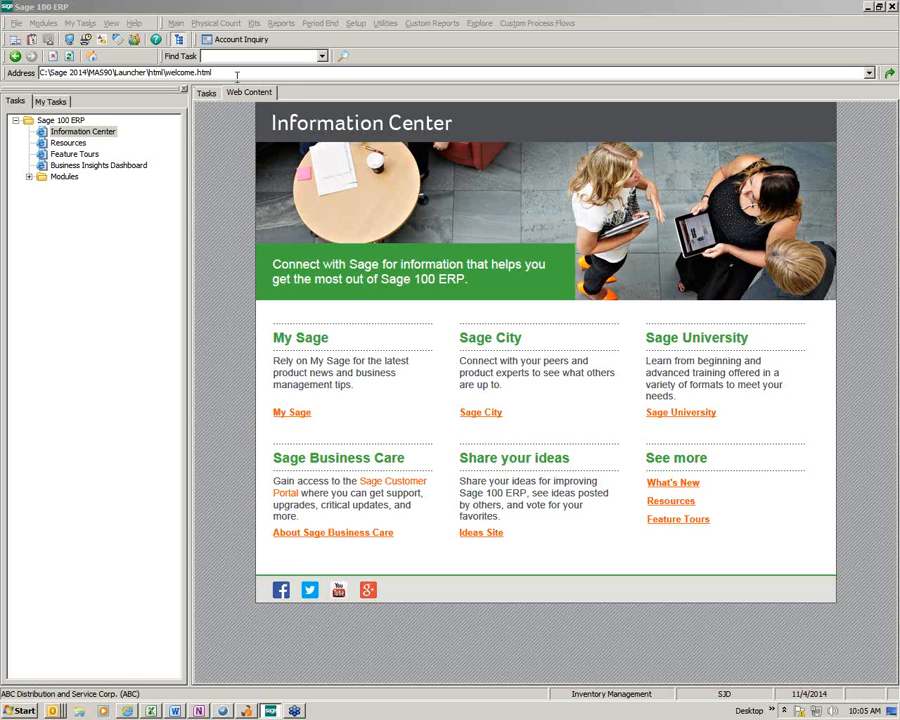
- Open item 1001-HON-H252 in Item Maintenance and accept its extended item text
left_click(175, 22)
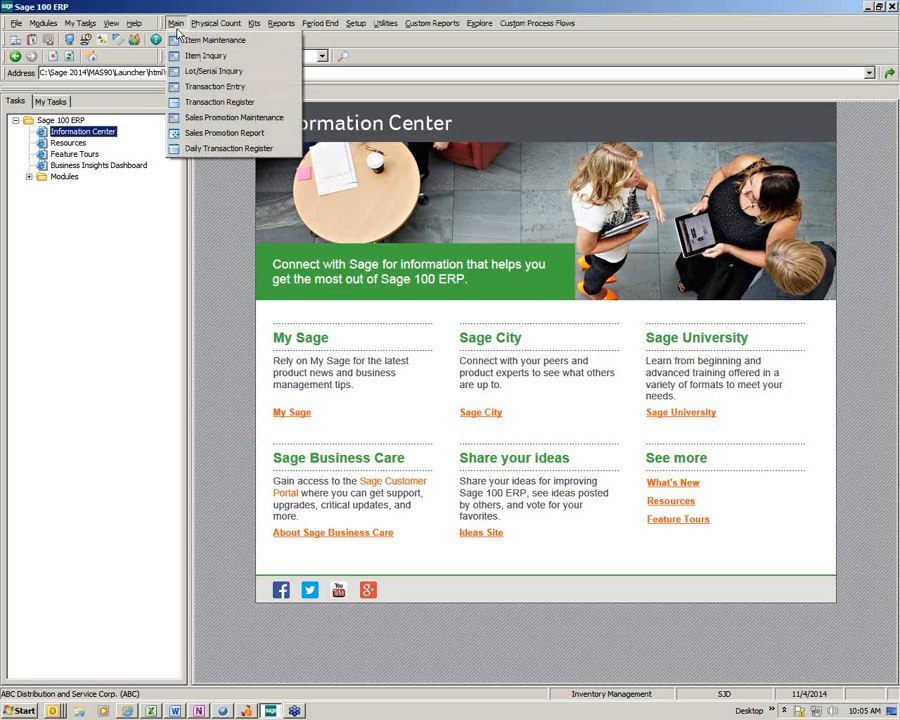
left_click(212, 40)
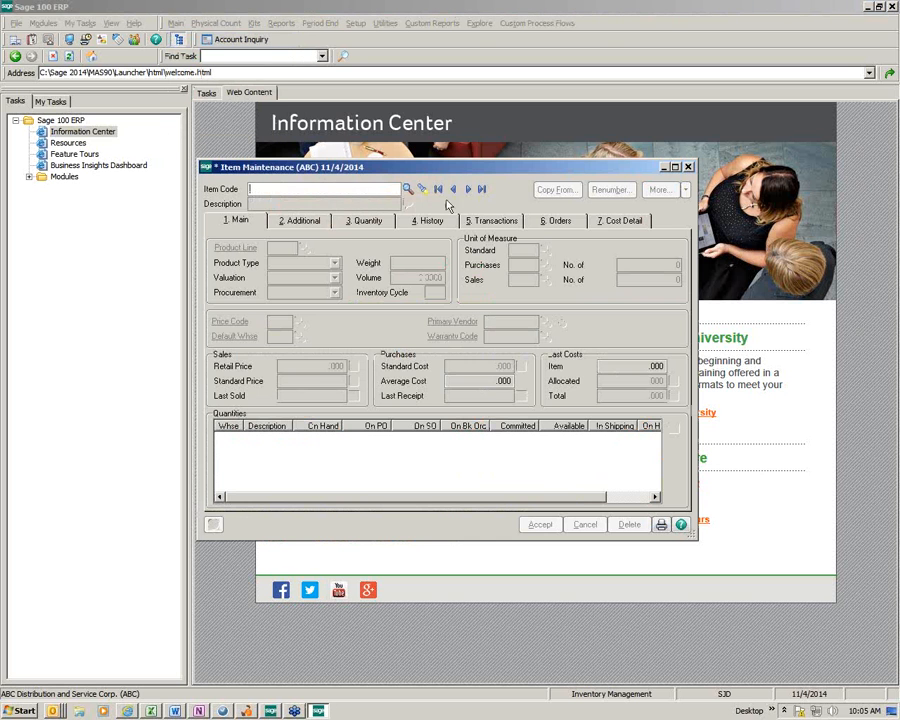
left_click(467, 190)
left_click(408, 203)
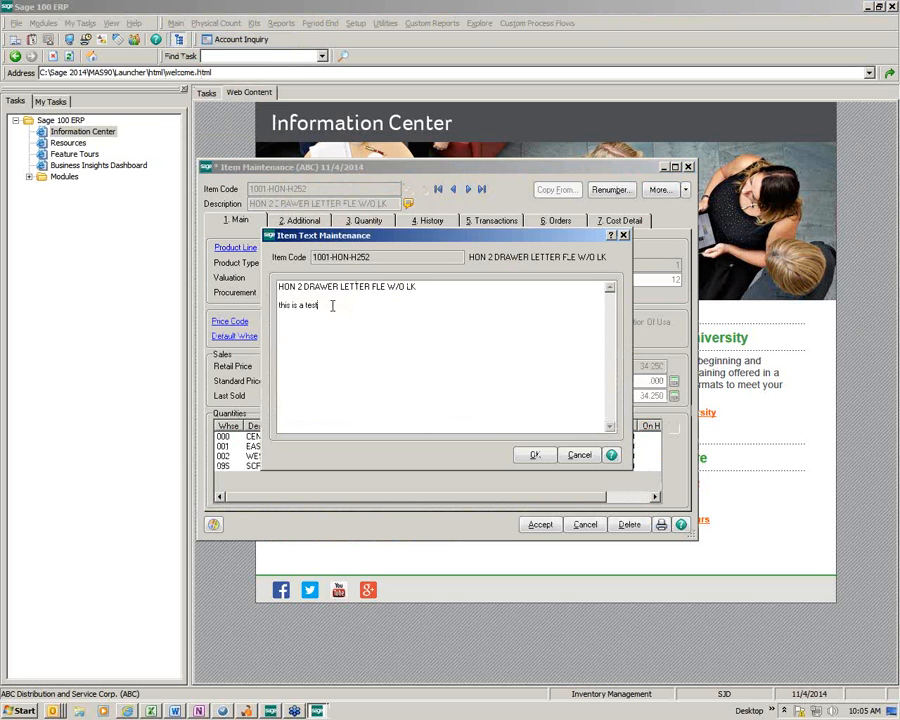
left_click(535, 455)
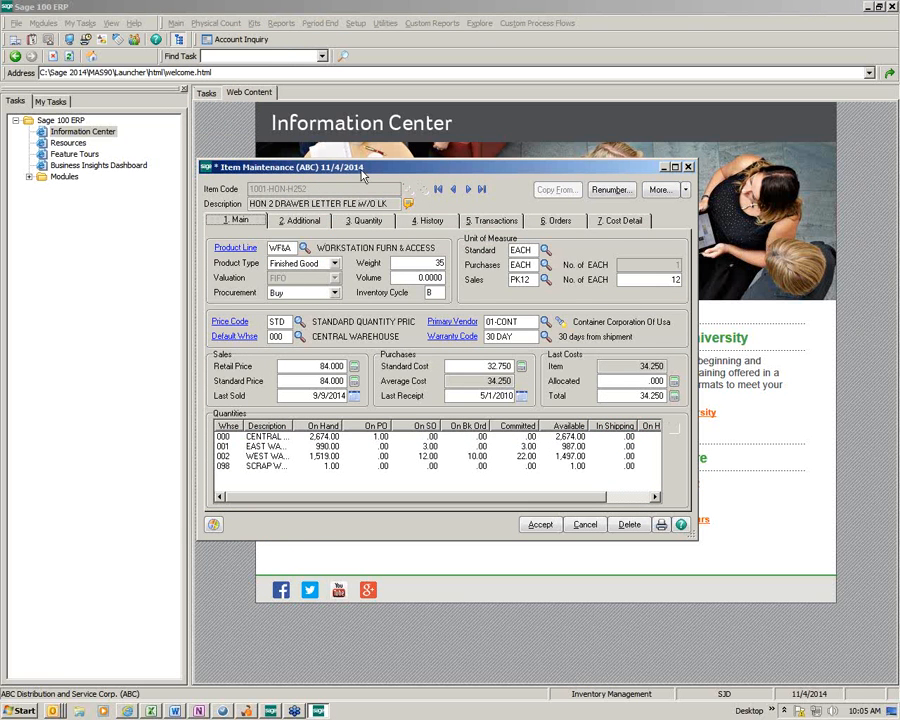
- Examine the item's standard cost and average cost on its main record
left_click_drag(357, 168, 247, 85)
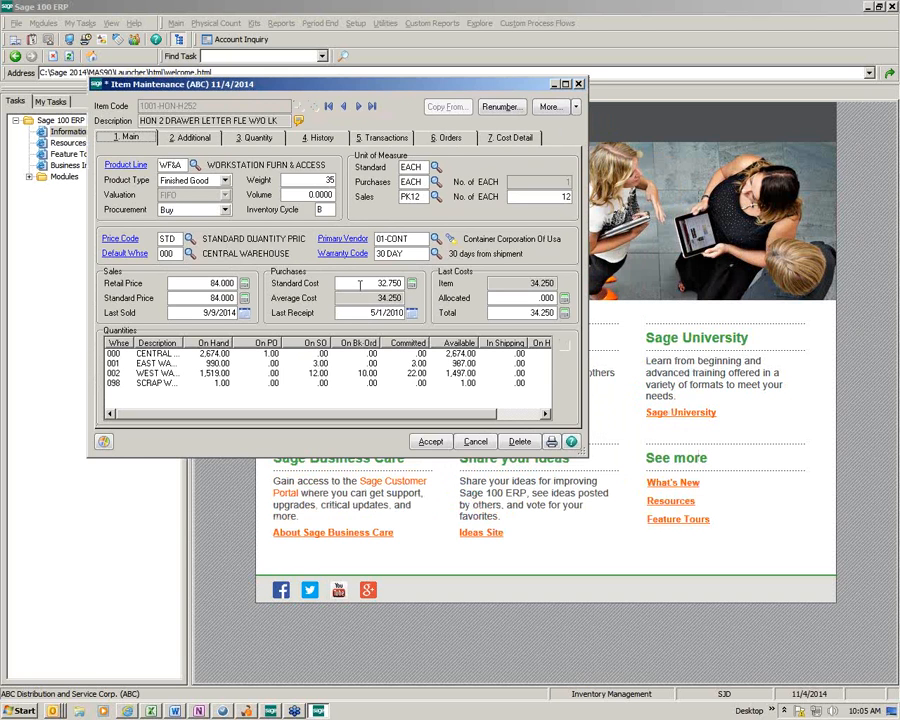
left_click_drag(361, 283, 405, 283)
left_click_drag(366, 298, 400, 300)
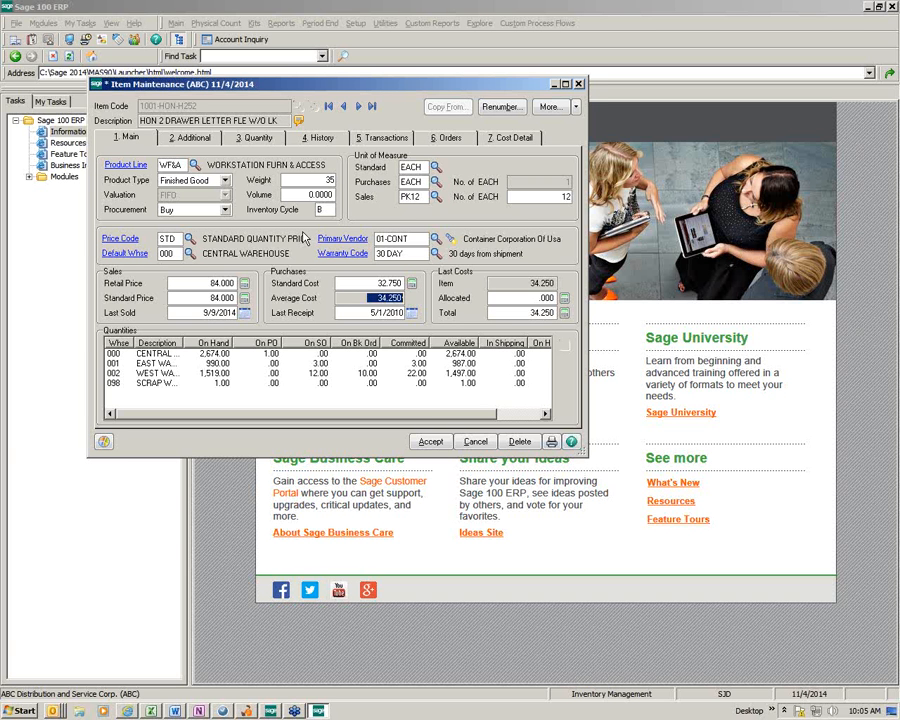
- Show the item's cost detail with all columns through Available visible and examine the central warehouse tier for receipt 00000009
left_click(512, 139)
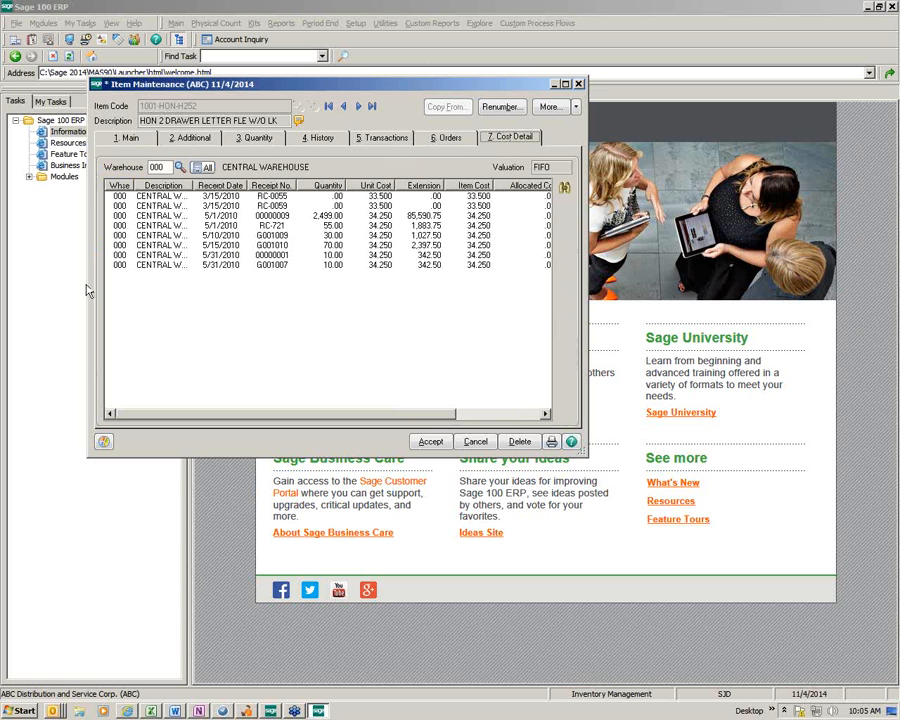
left_click_drag(88, 286, 22, 273)
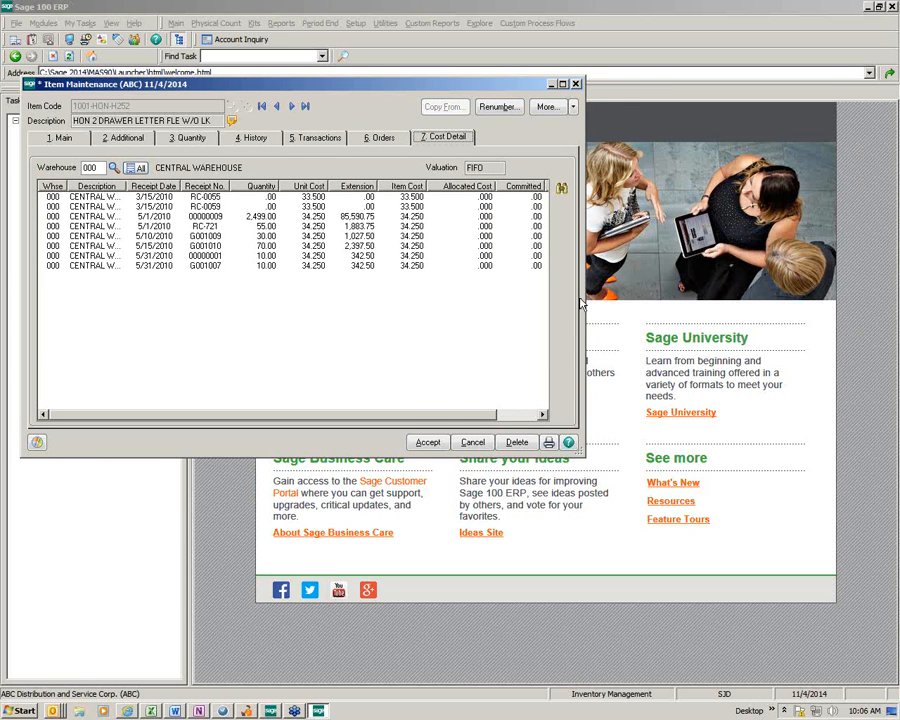
left_click_drag(585, 305, 667, 310)
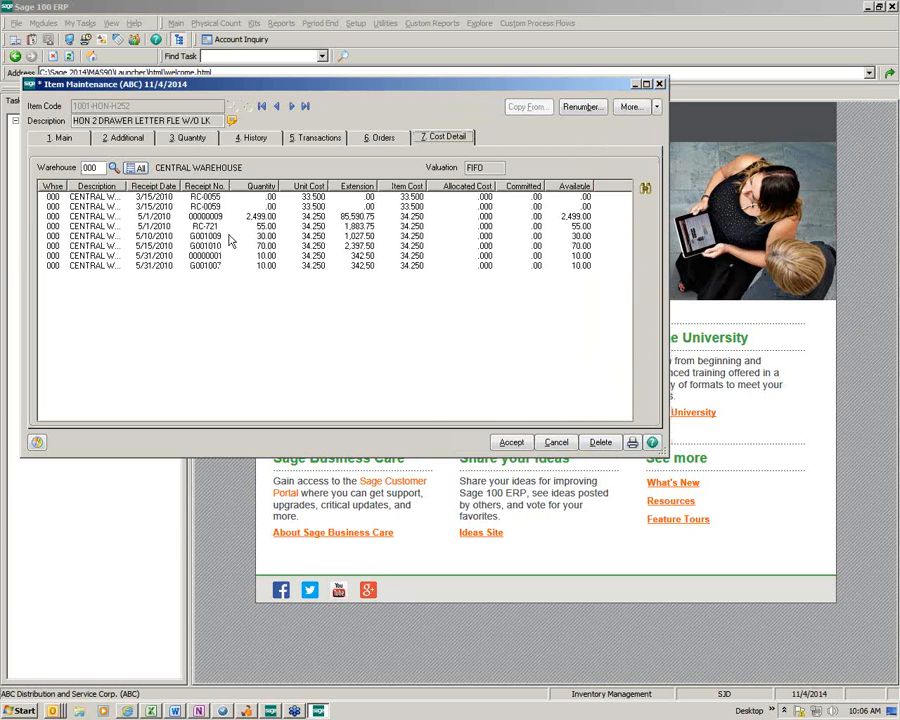
left_click(414, 217)
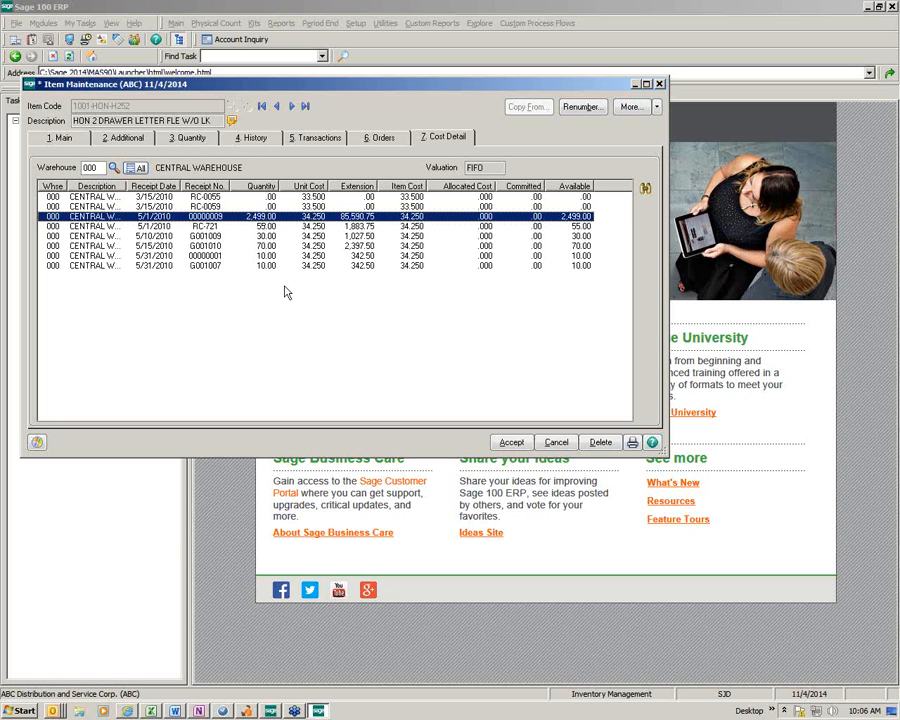
- Show the cost detail for warehouse 001, examine the OVERDIST tier, and close Item Maintenance
left_click(113, 167)
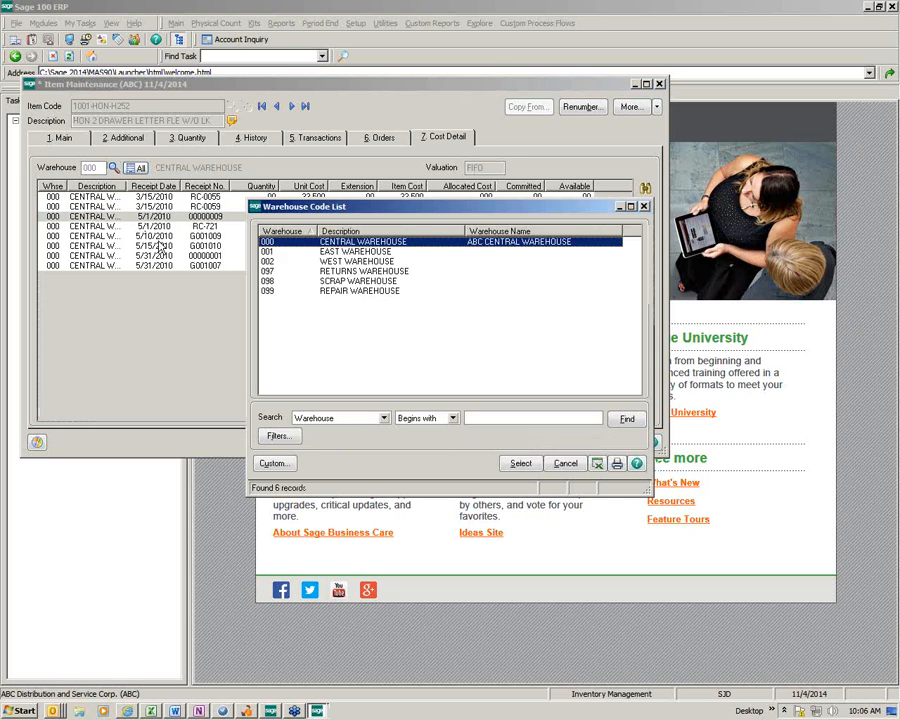
left_click(275, 252)
double_click(275, 255)
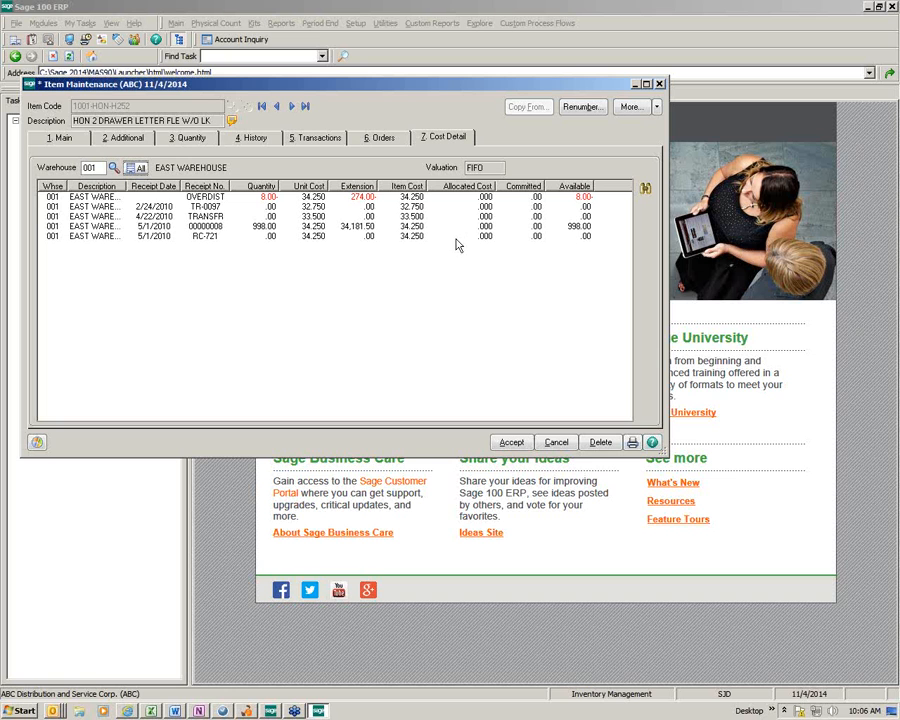
left_click(210, 197)
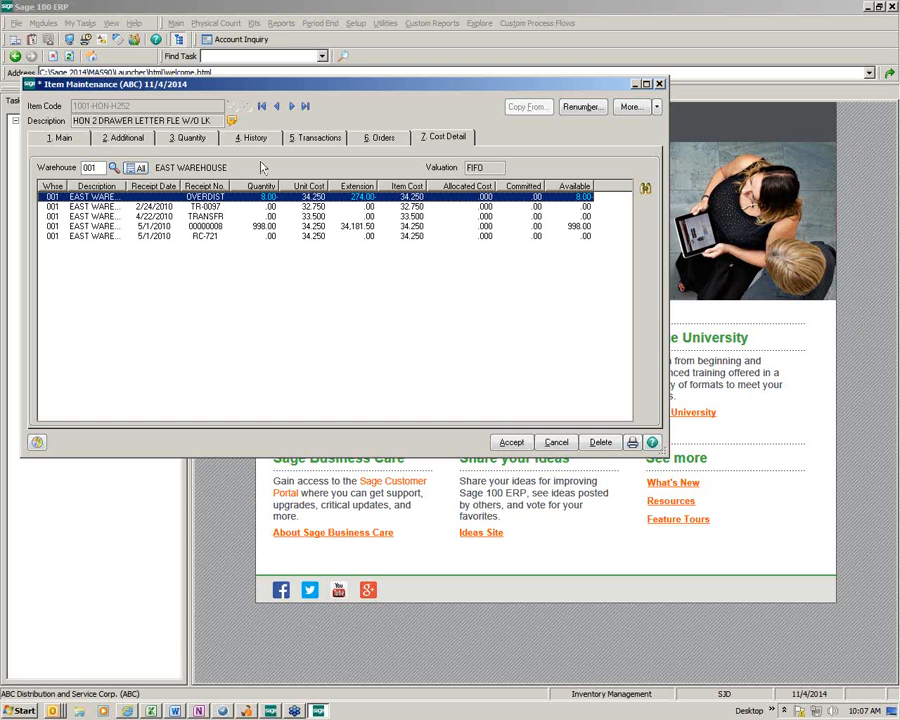
left_click(659, 84)
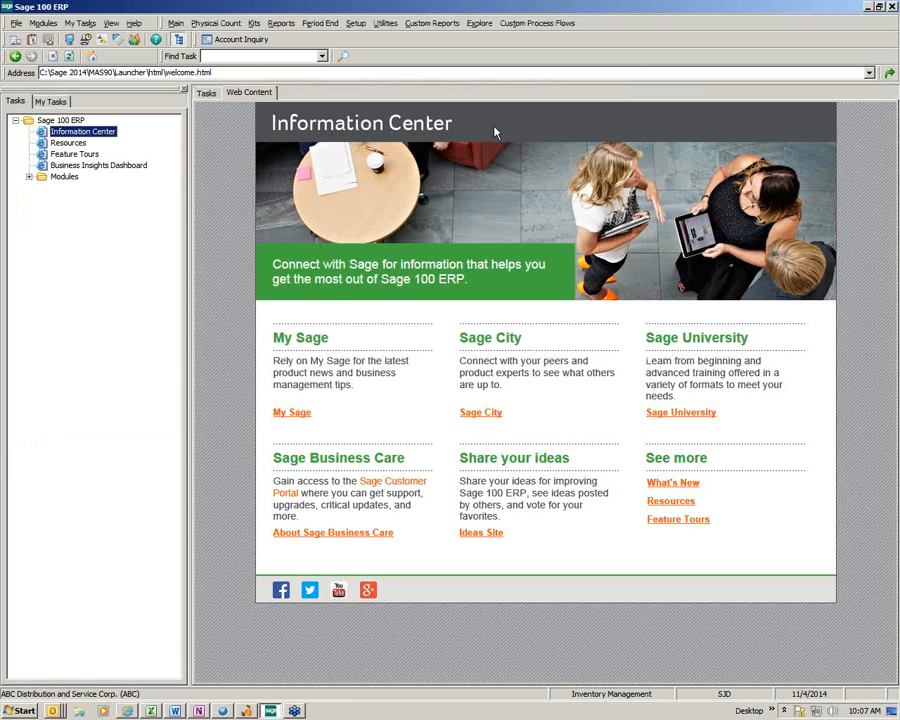
- Preview the Inventory Negative Tier Report from Inventory Management's Period End tasks for all product lines and warehouses, and close it
left_click(29, 176)
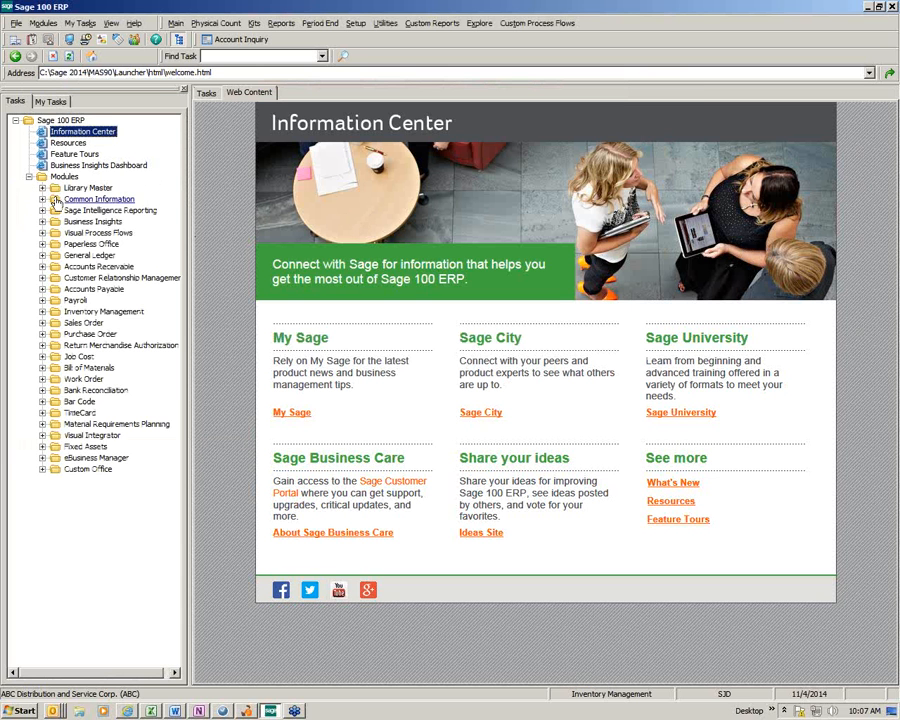
left_click(90, 312)
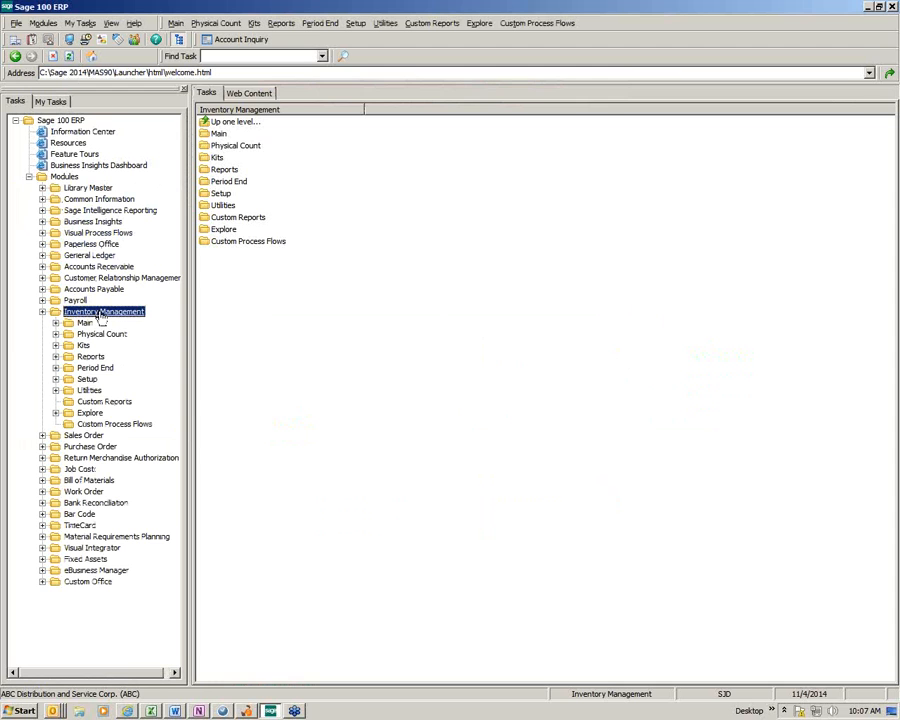
left_click(96, 370)
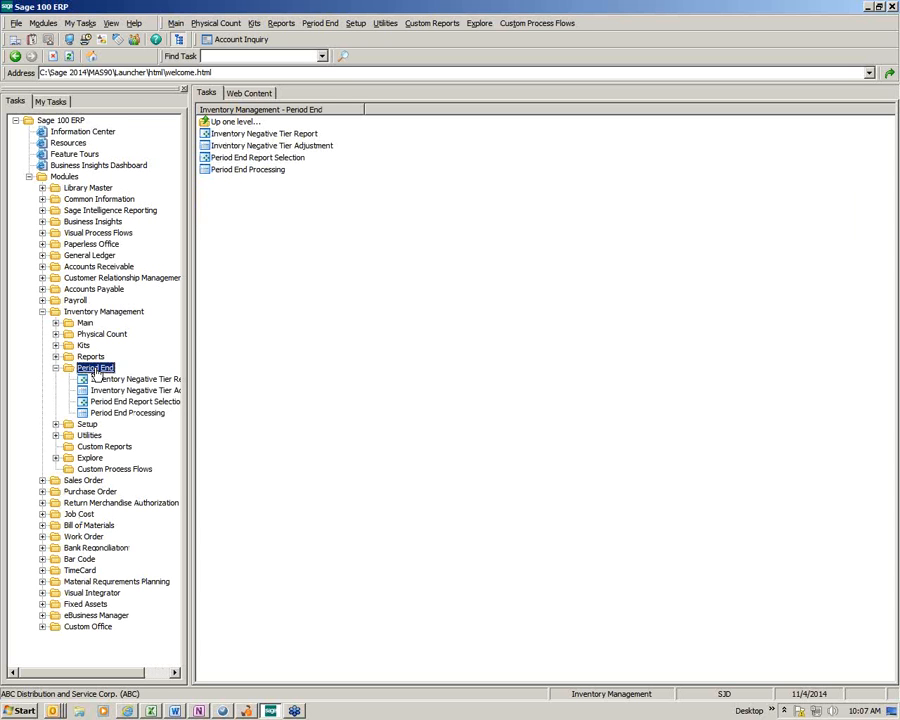
left_click(257, 134)
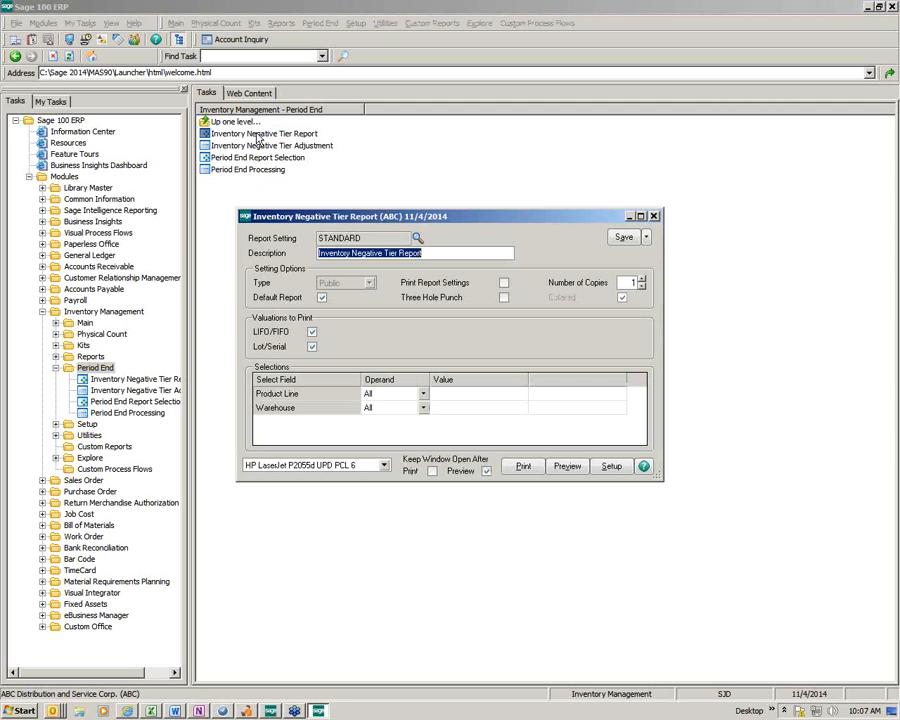
left_click(566, 467)
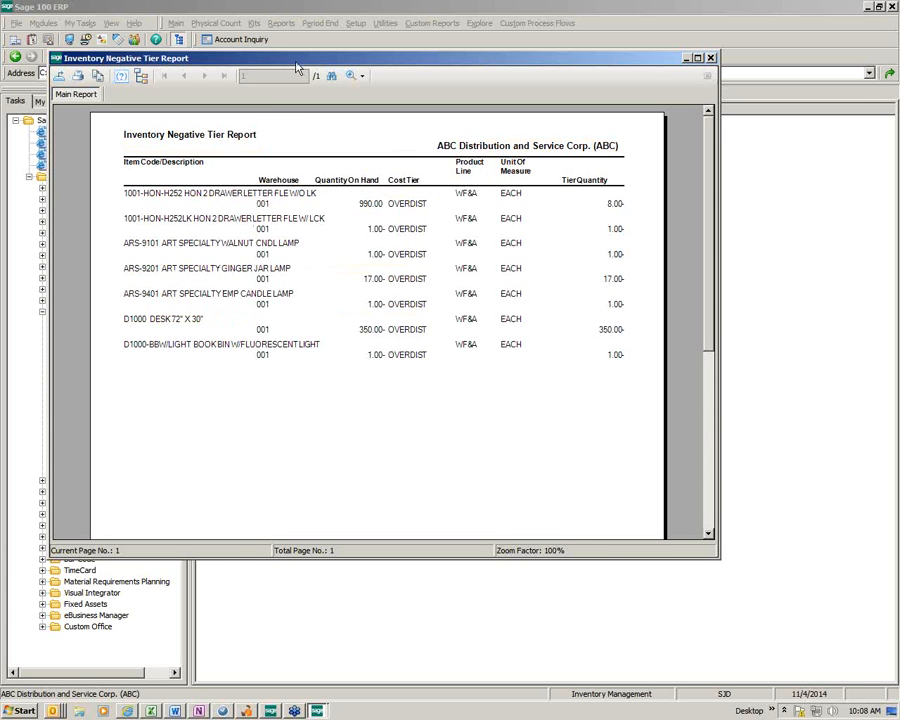
left_click_drag(295, 60, 241, 54)
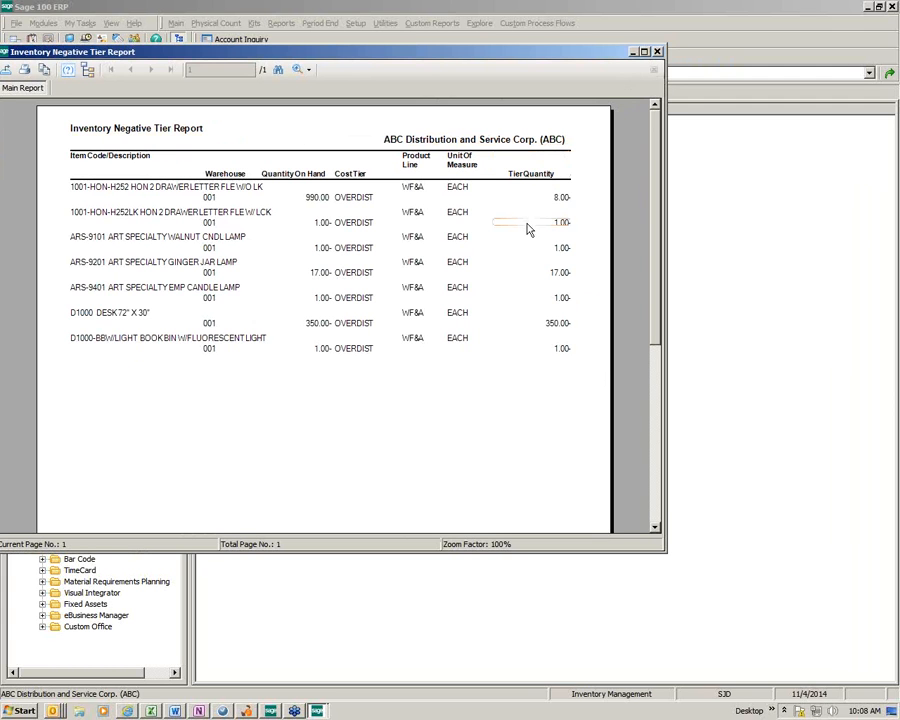
left_click(657, 51)
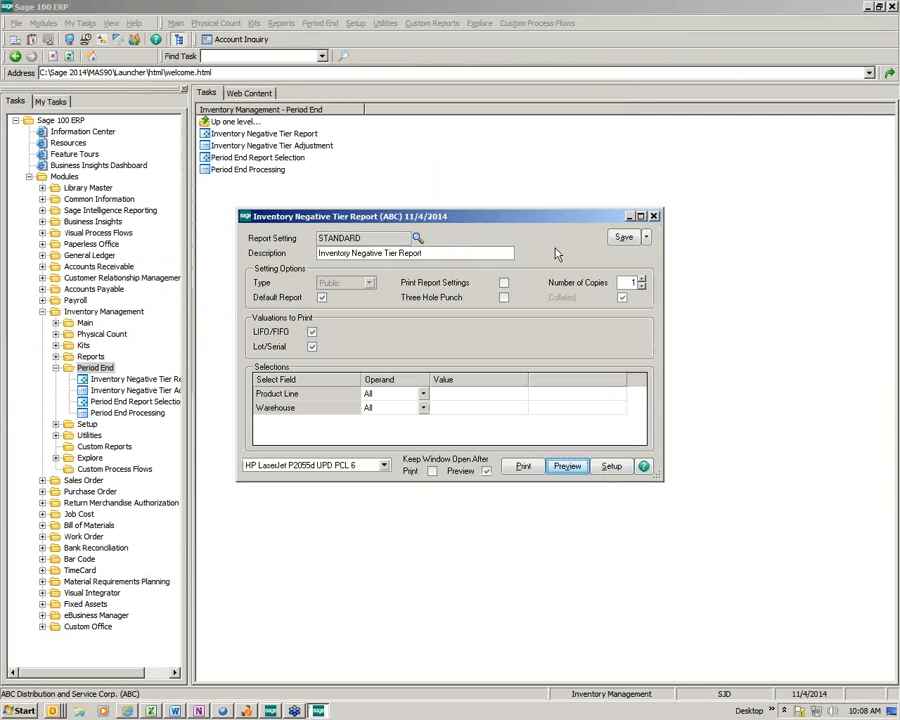
left_click(654, 216)
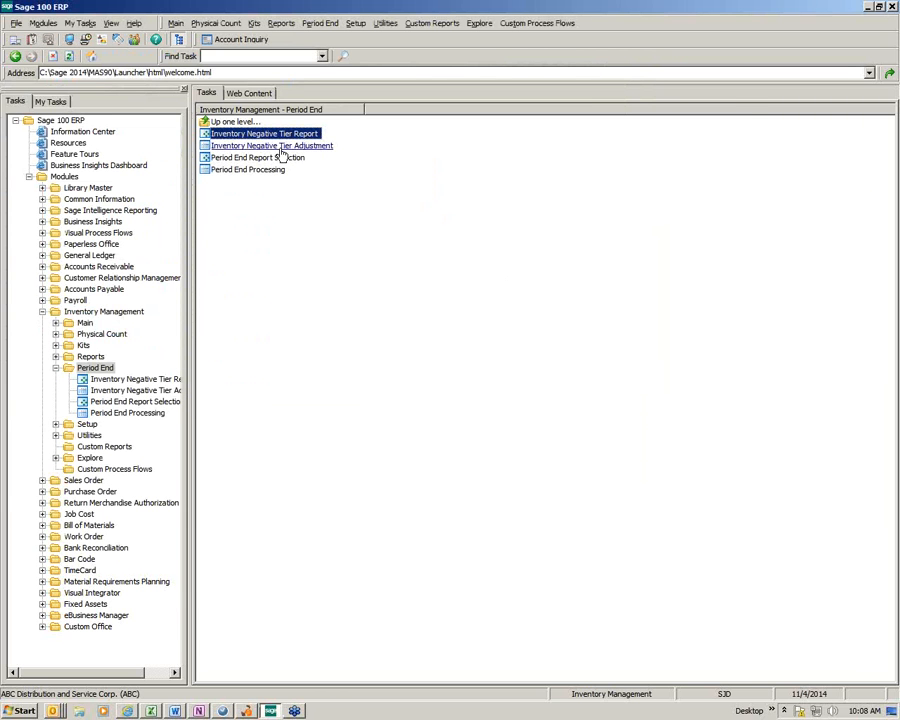
- Print the Inventory Negative Tier Adjustment Register with posting date 11/4/2014, close the printout, and update the register
left_click(281, 148)
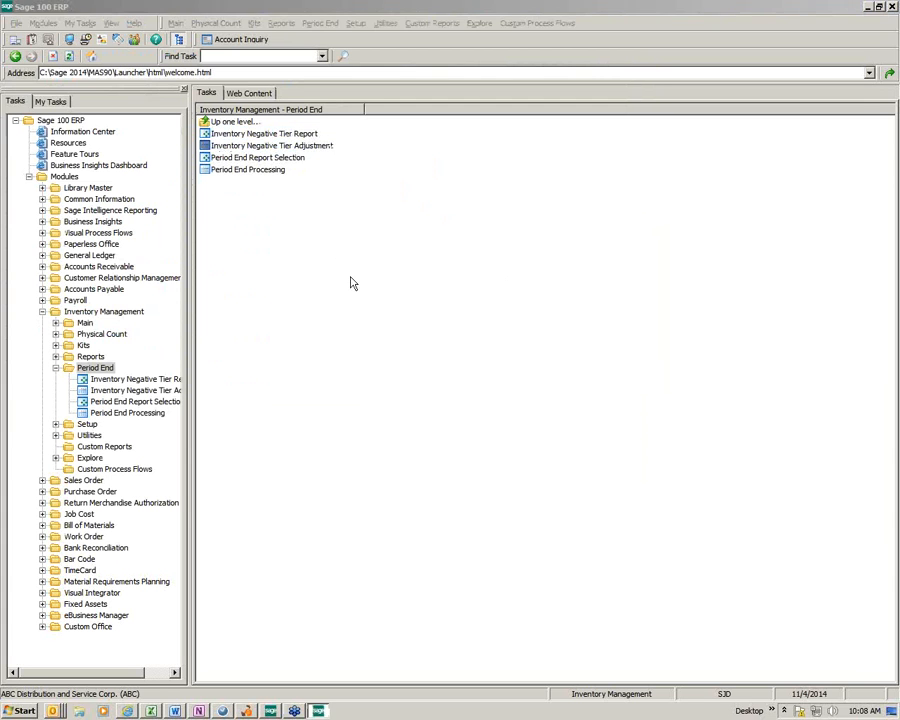
left_click_drag(390, 258, 315, 154)
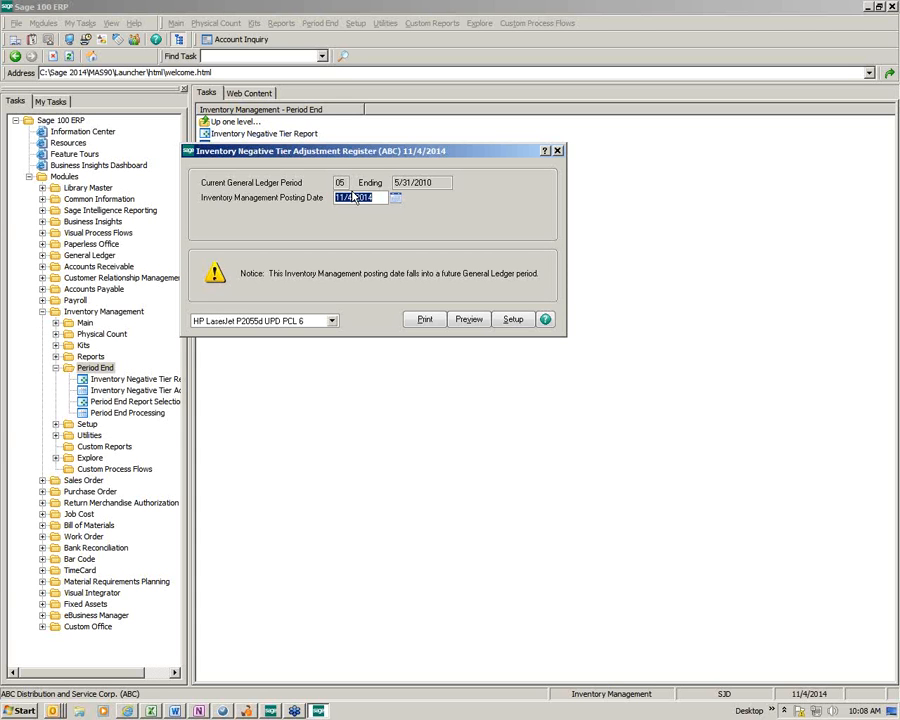
left_click(427, 320)
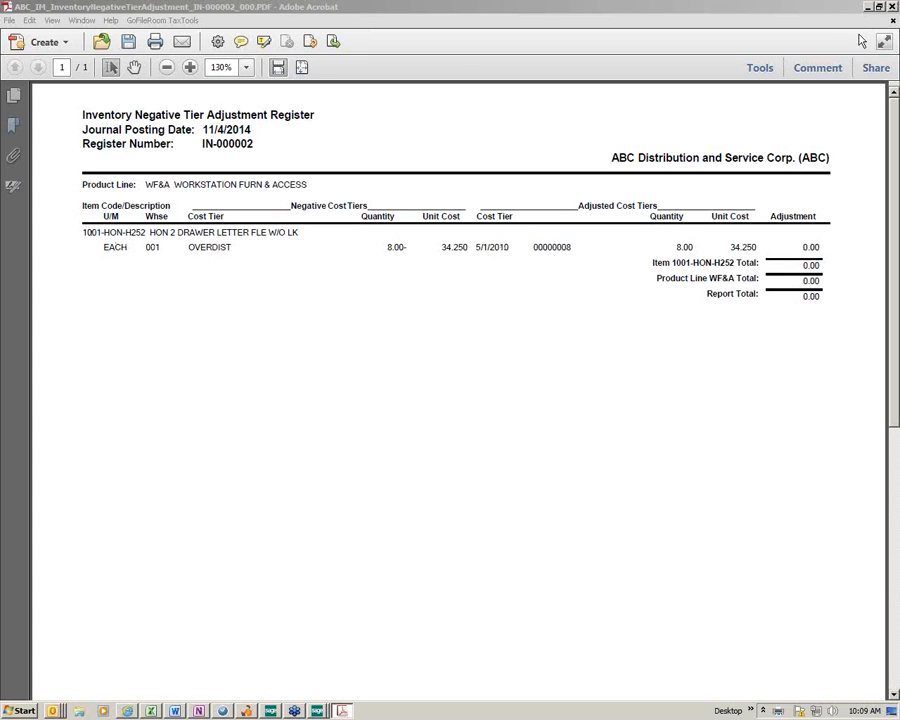
left_click(891, 12)
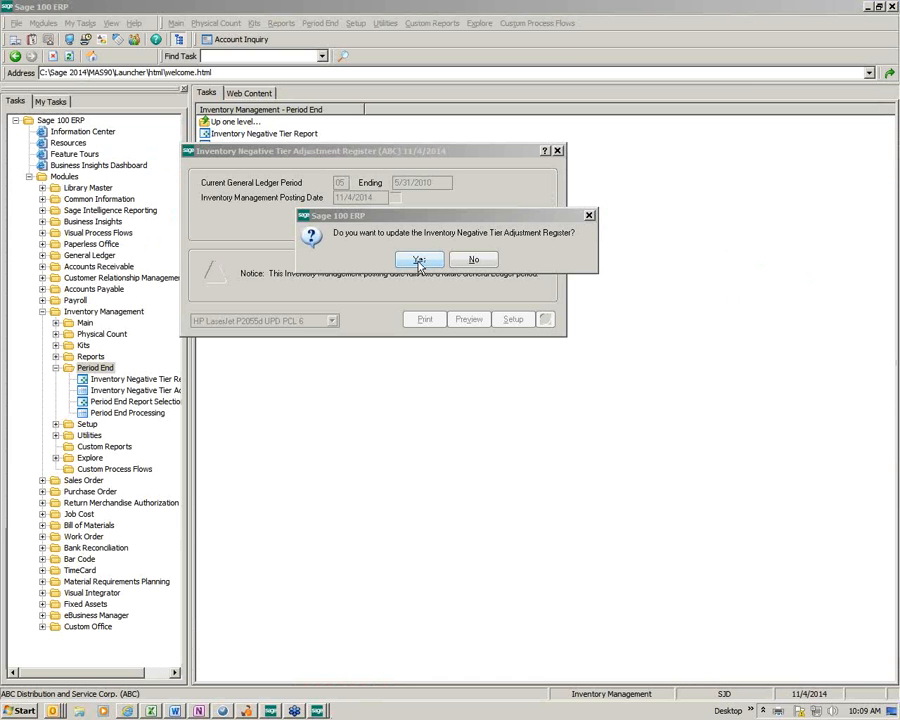
left_click(419, 261)
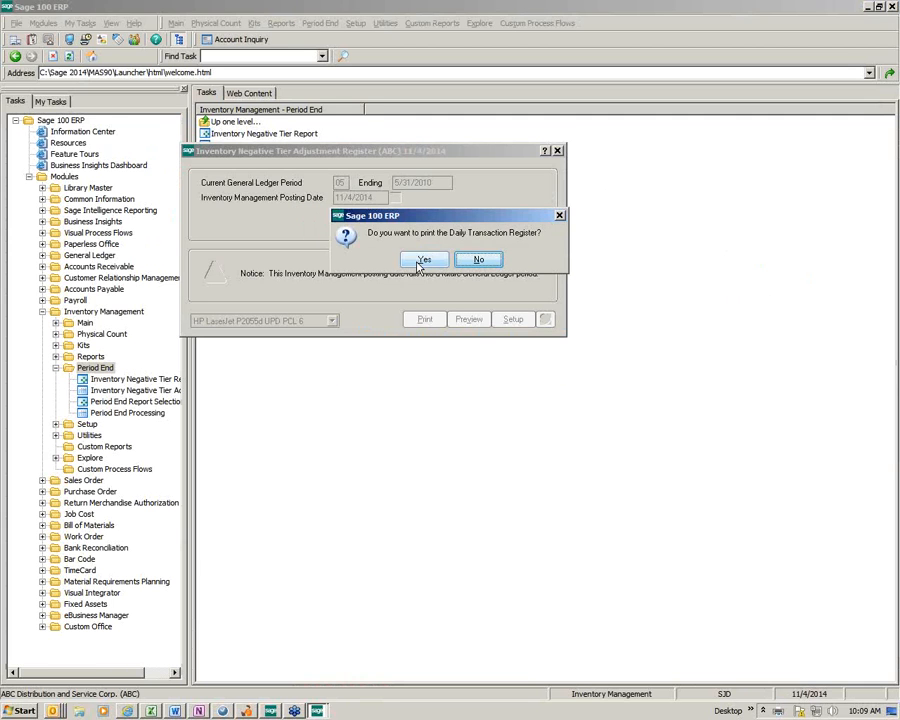
- Try to print the Inventory Management Daily Transaction Register without full comments
left_click(420, 262)
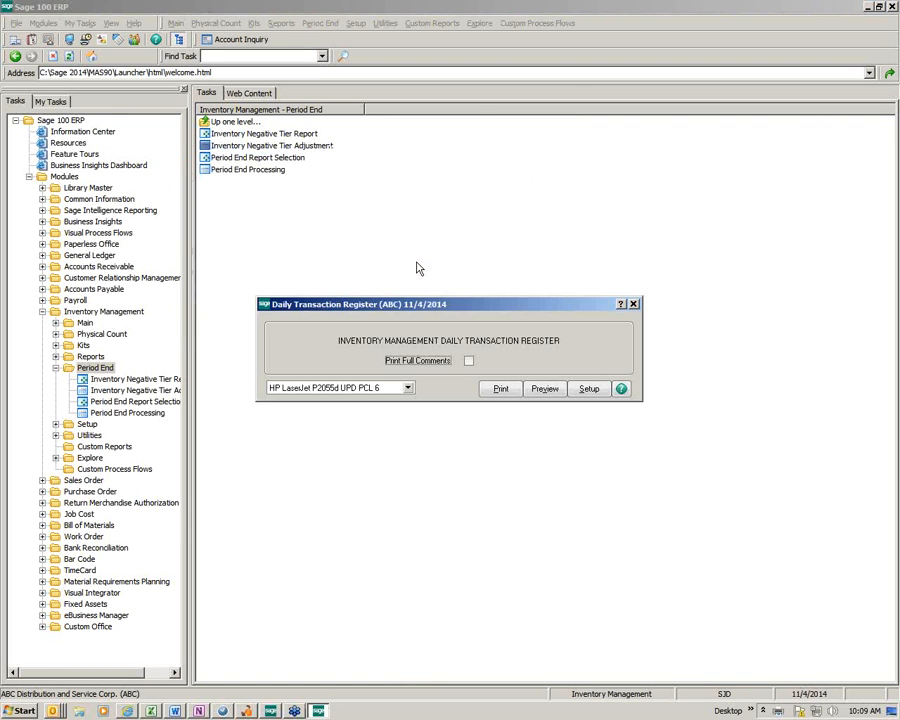
left_click(500, 389)
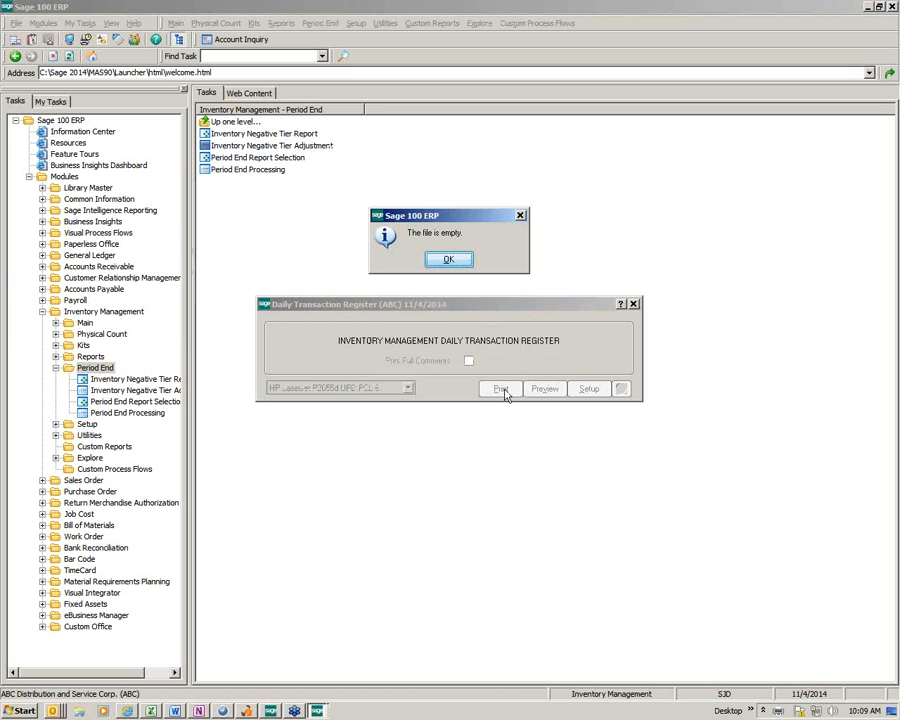
left_click(458, 262)
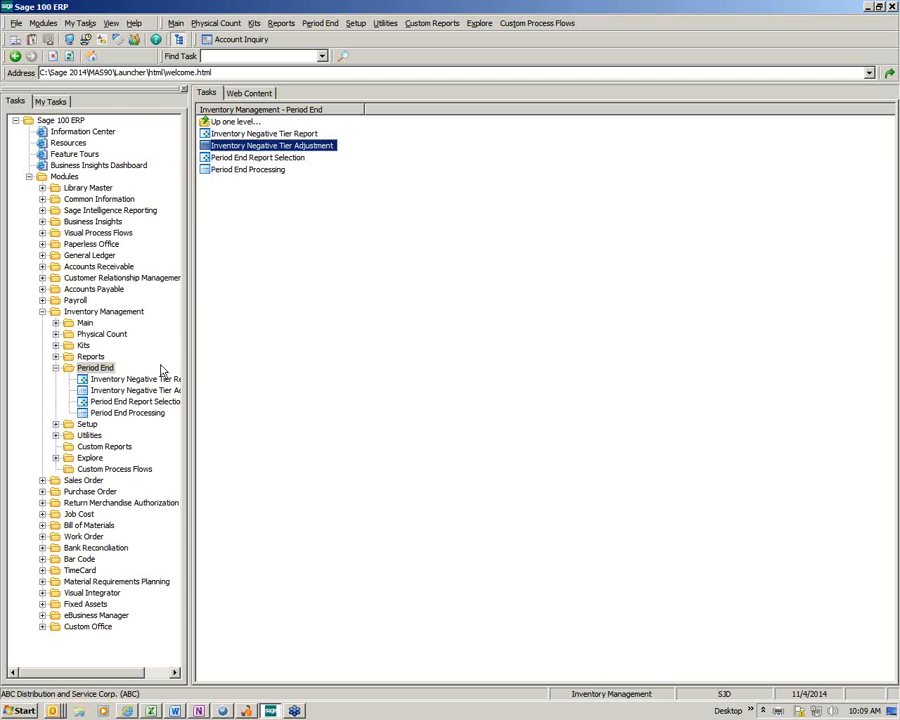
- Reopen item 1001-HON-H252 in Item Maintenance, accept its item text, and show its transactions
left_click(84, 323)
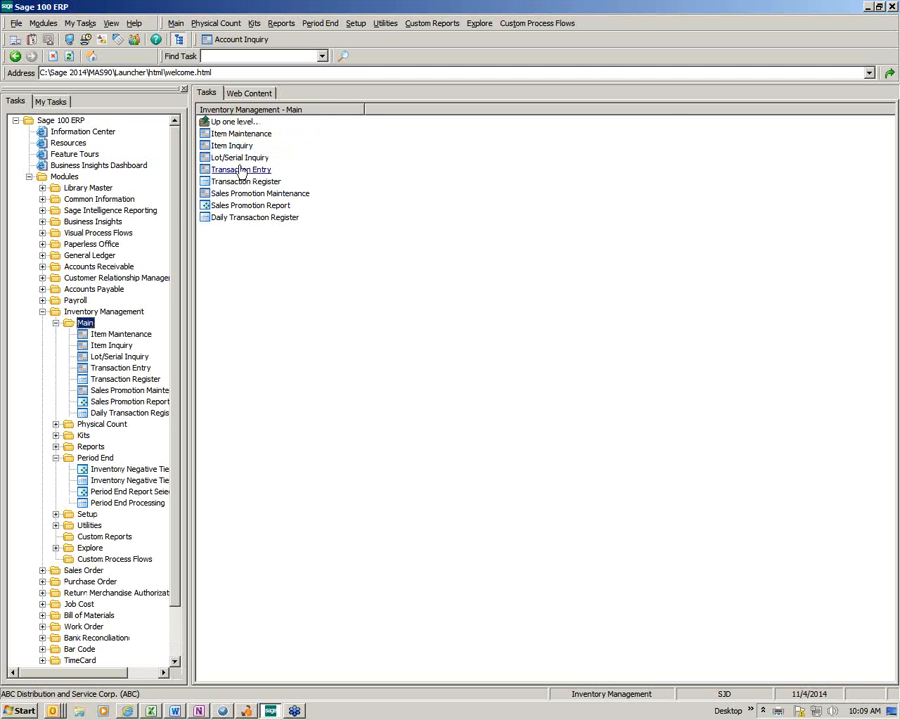
left_click(240, 133)
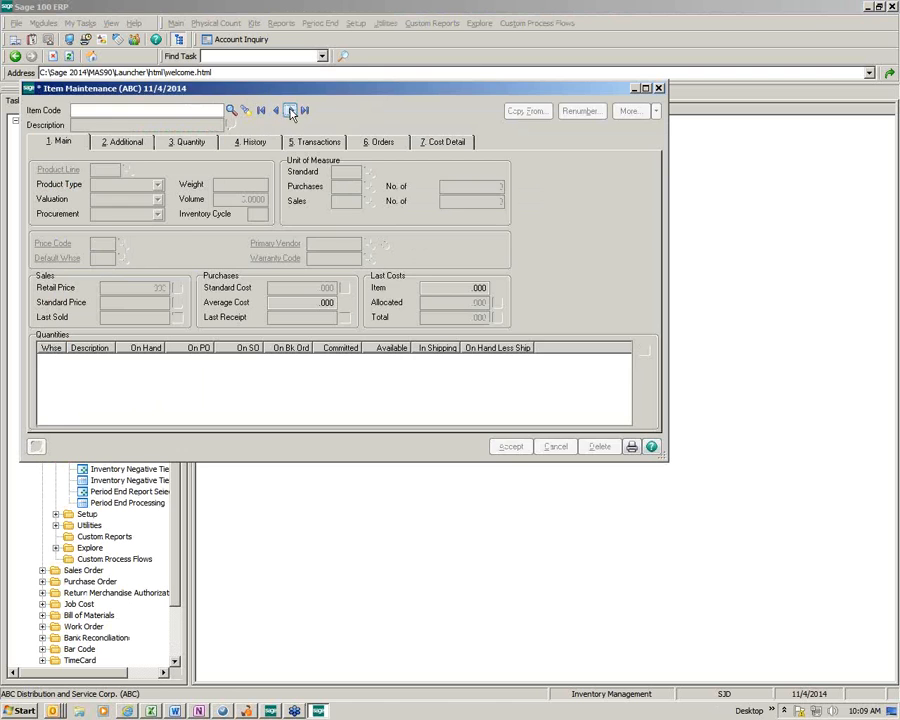
left_click(290, 110)
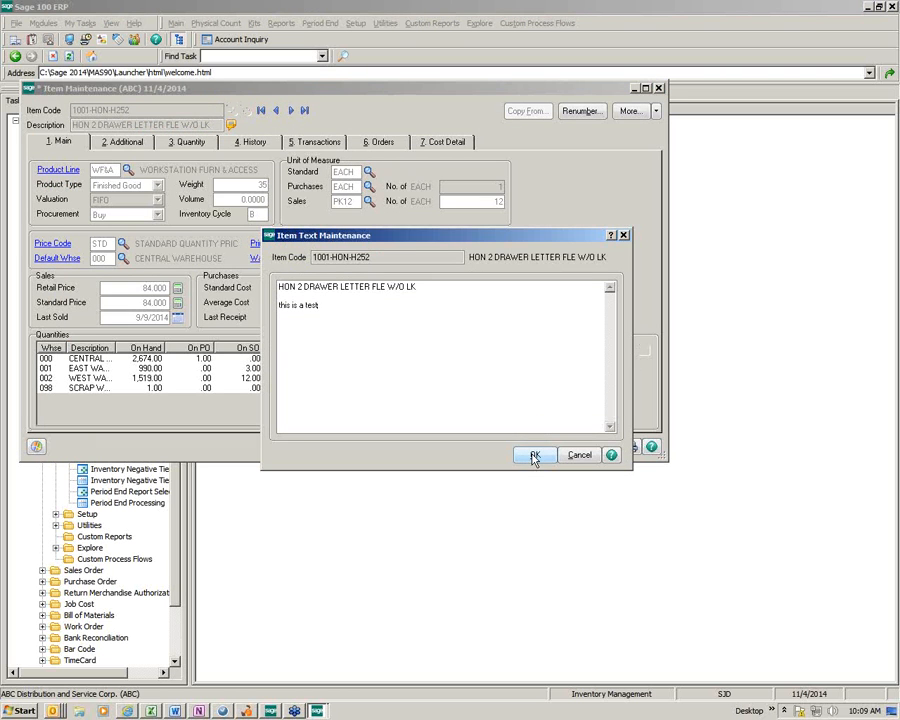
left_click(534, 456)
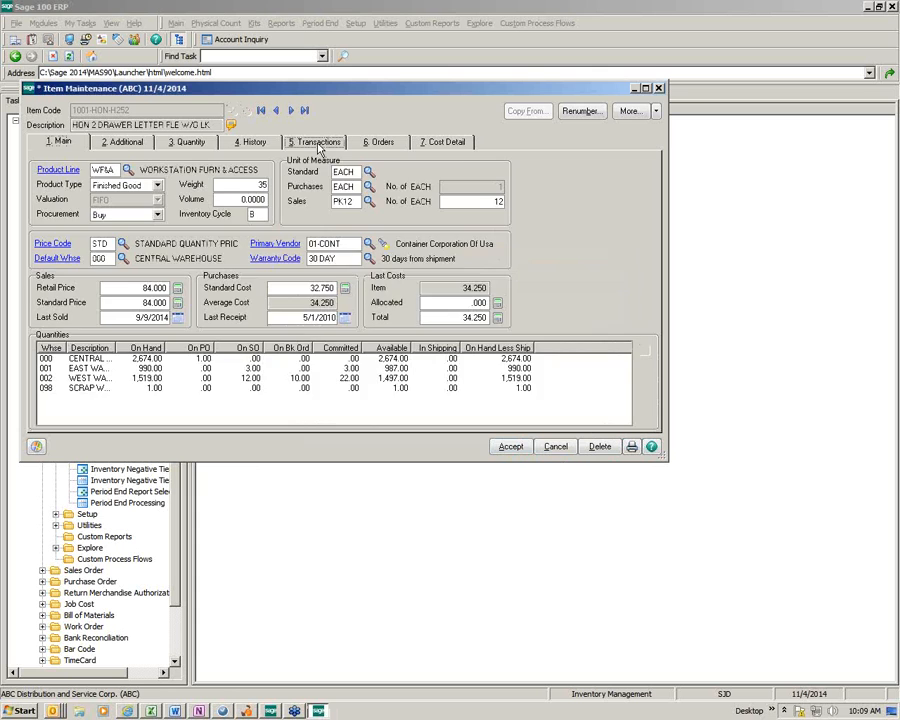
left_click(316, 142)
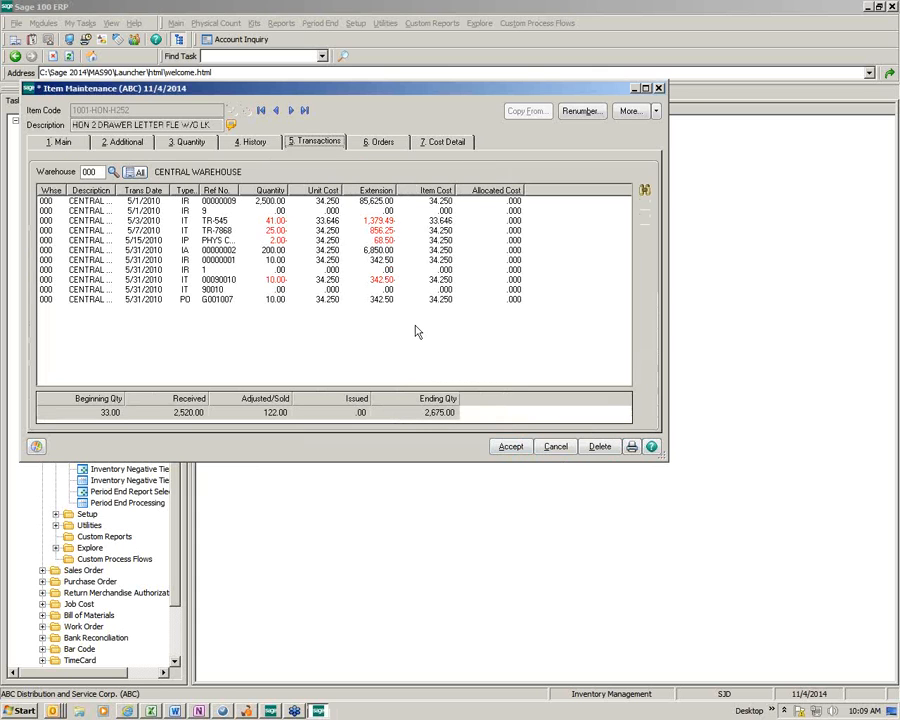
- Show the item's transactions for warehouse 001 (East Warehouse) and view that warehouse's cost detail
left_click(113, 172)
double_click(266, 251)
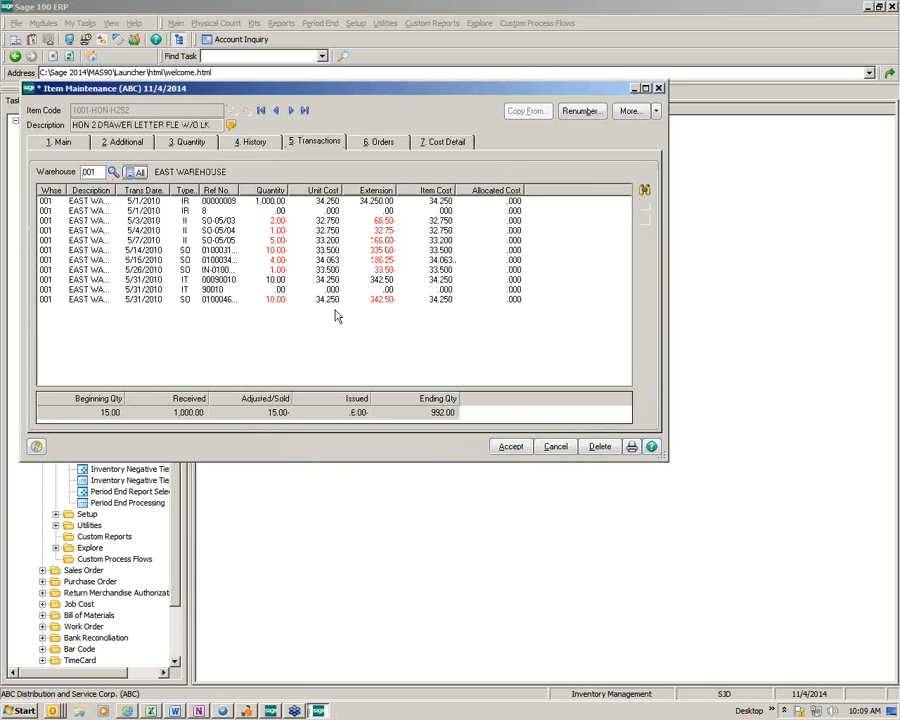
key("alt+7")
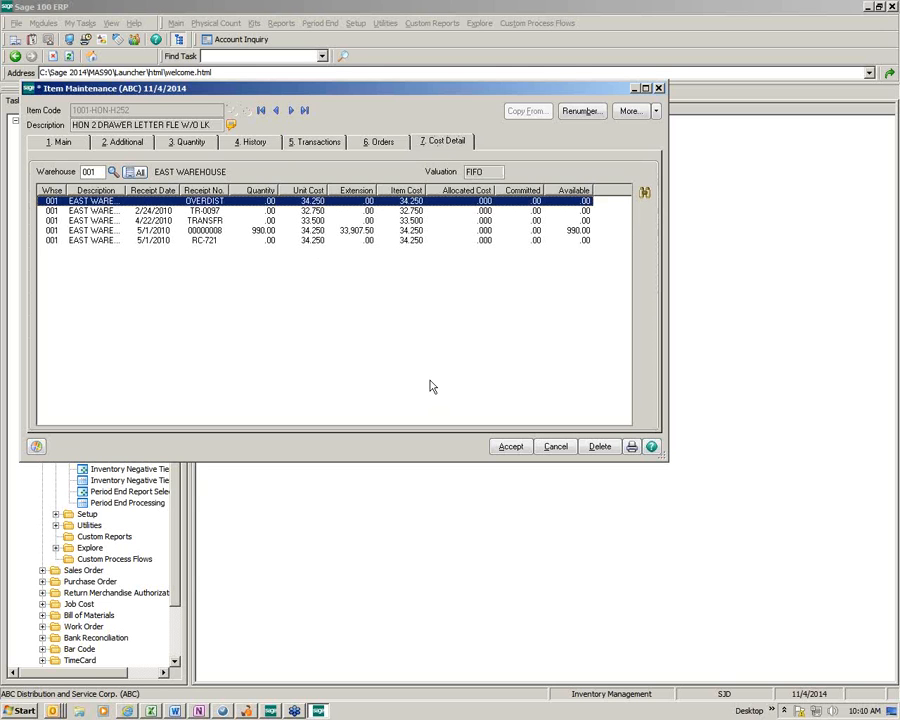
- Search the item's East Warehouse transactions for all dates, examine the NEG TIER entries dated 11/4/2014, and close the item
left_click(306, 143)
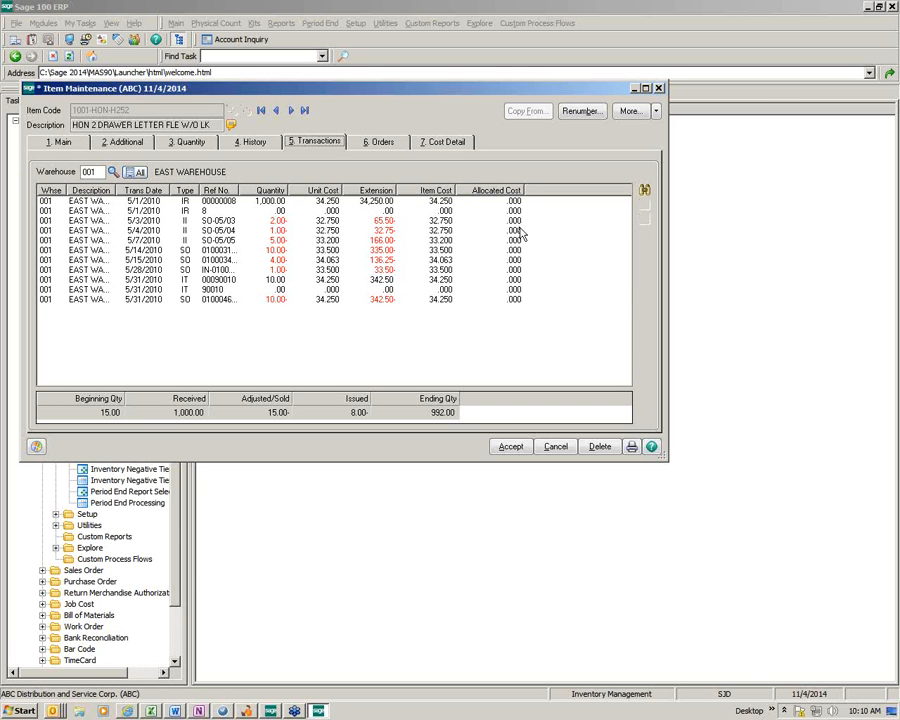
left_click(645, 191)
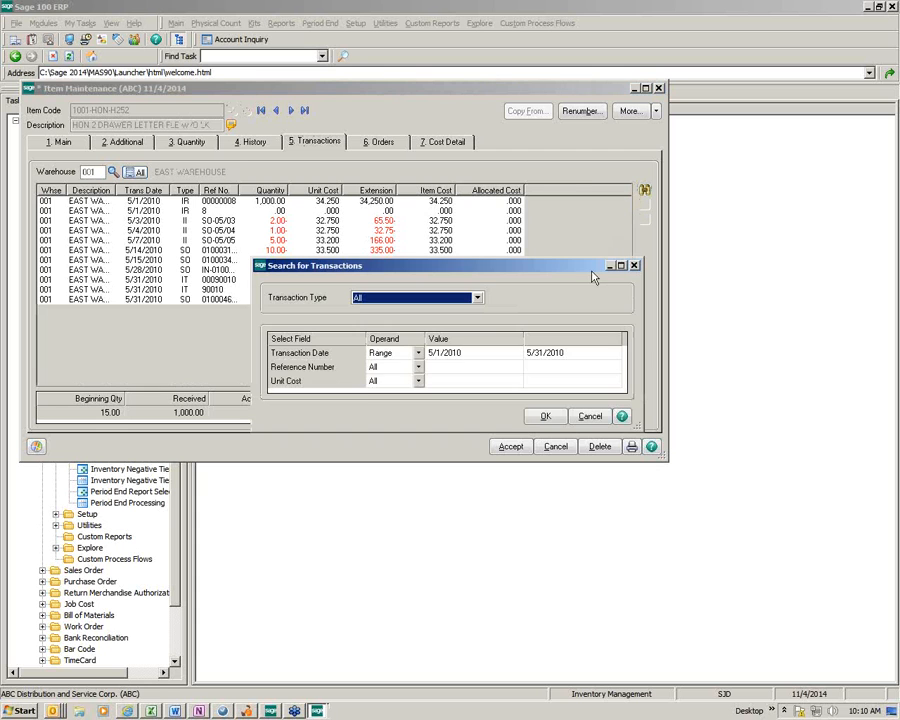
left_click(418, 357)
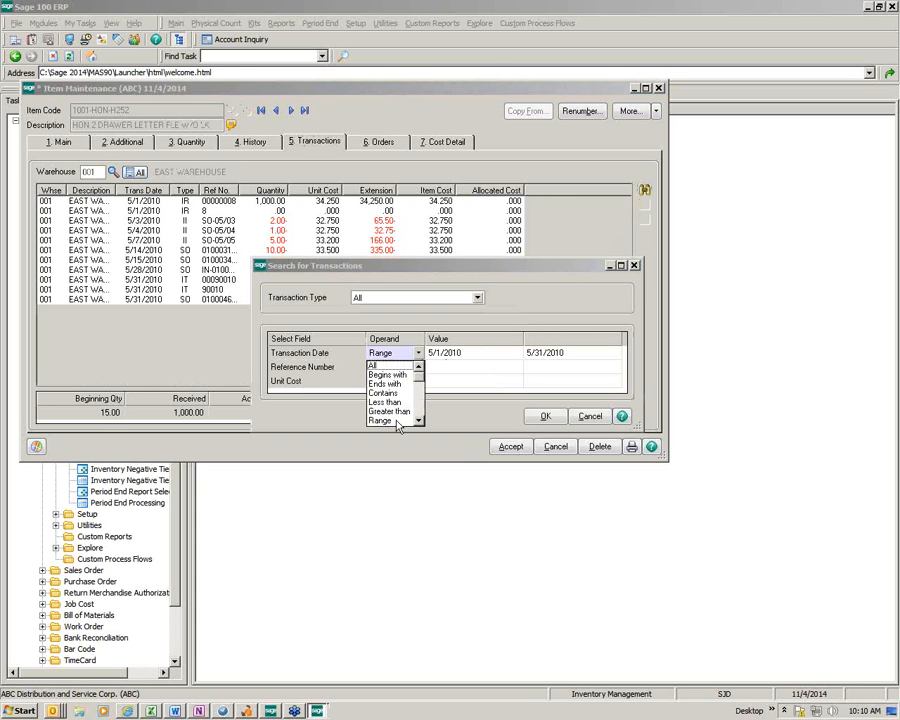
left_click(380, 365)
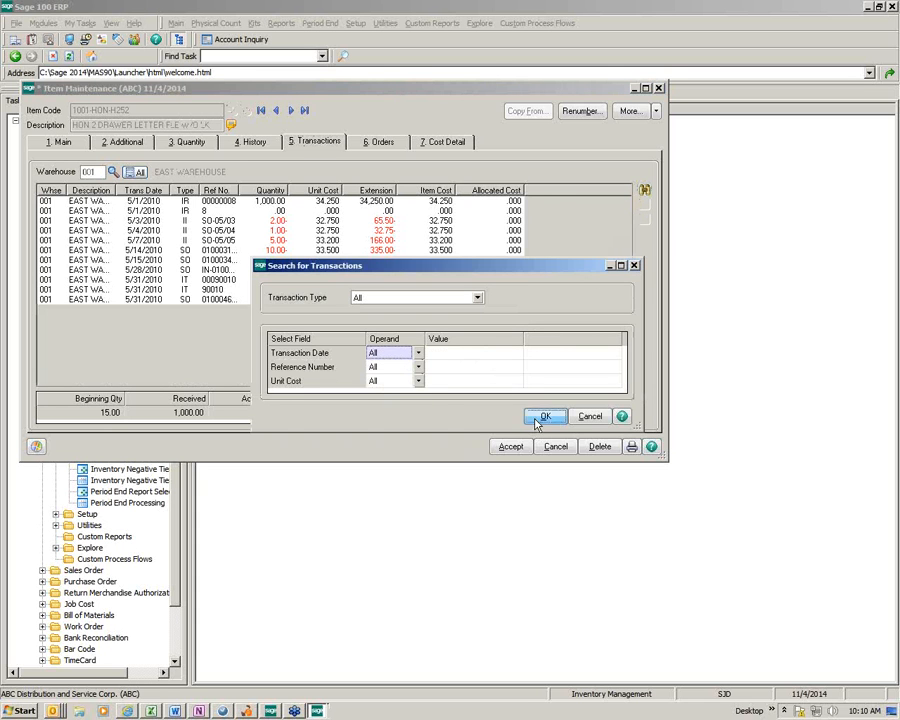
left_click(541, 416)
left_click_drag(630, 232, 620, 374)
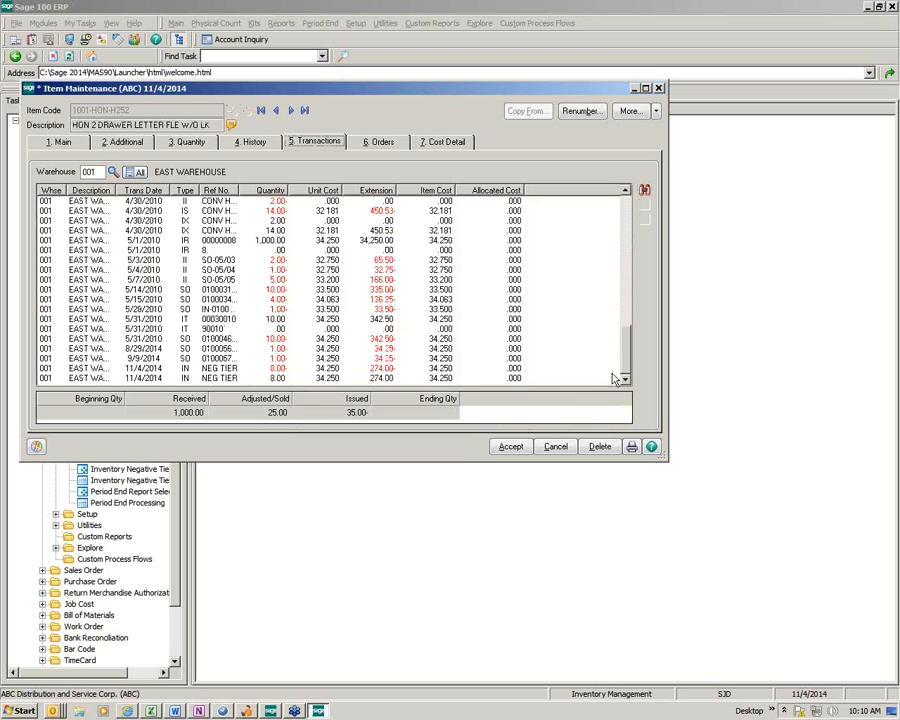
left_click(240, 370)
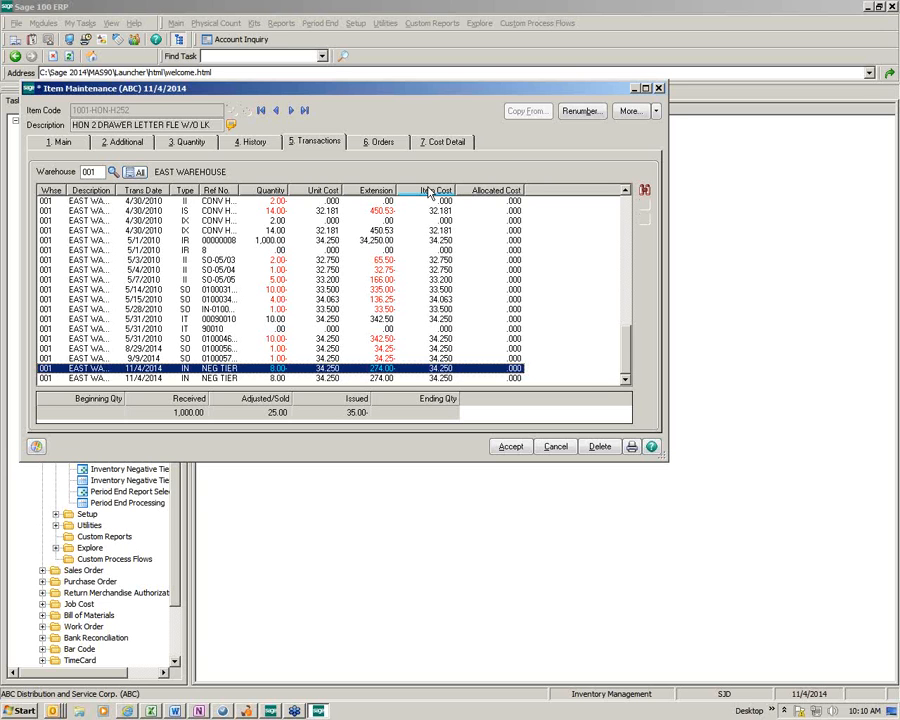
left_click(659, 90)
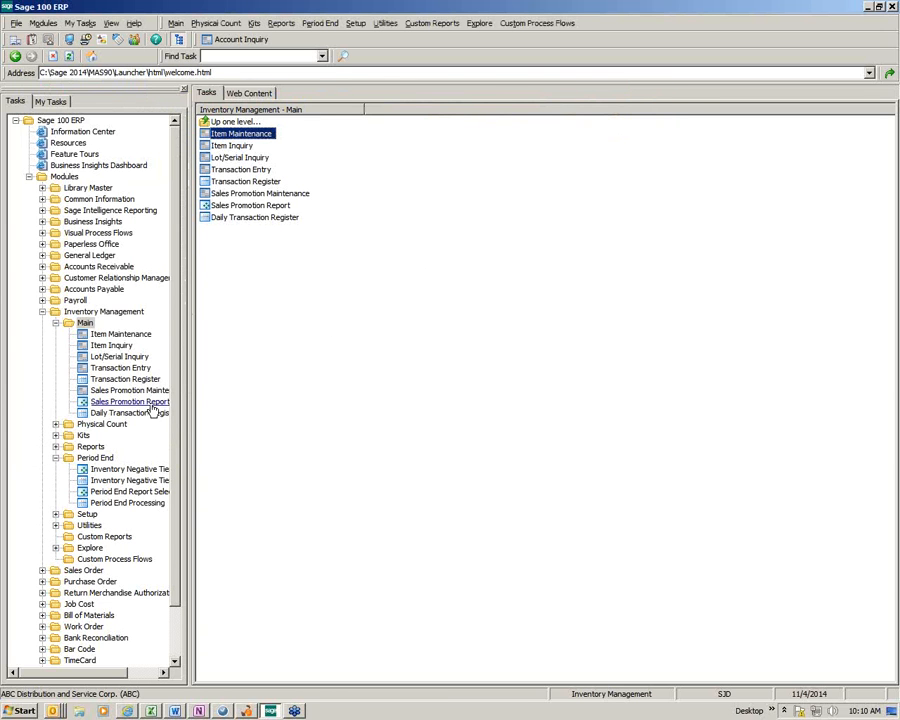
- Create a new Adjustments entry in Inventory Management's Transaction Entry with 001 East Warehouse as the default warehouse
left_click(119, 370)
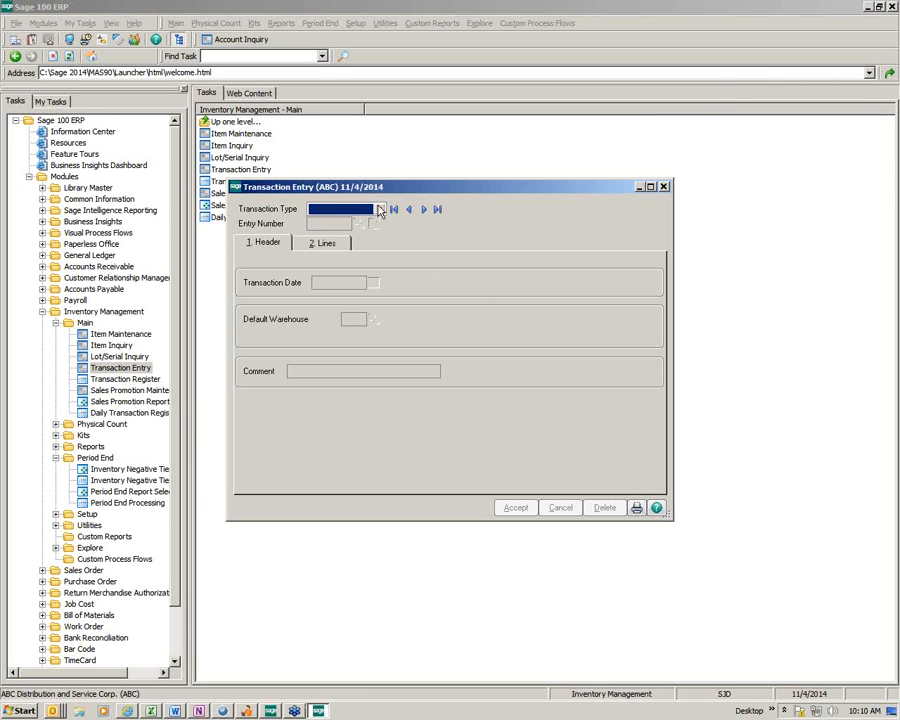
left_click(379, 210)
left_click(357, 258)
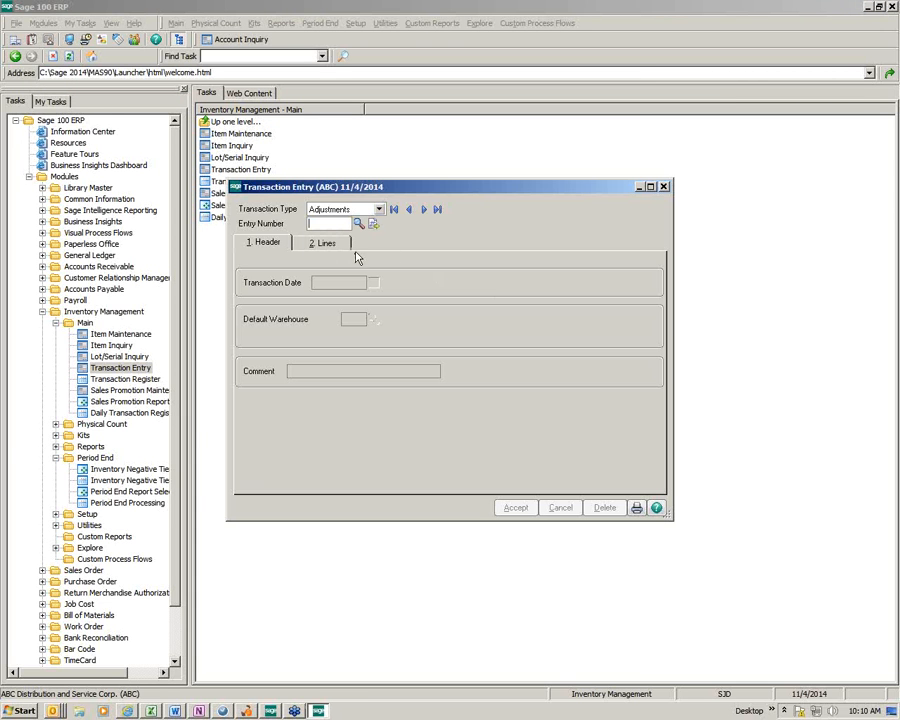
left_click(374, 226)
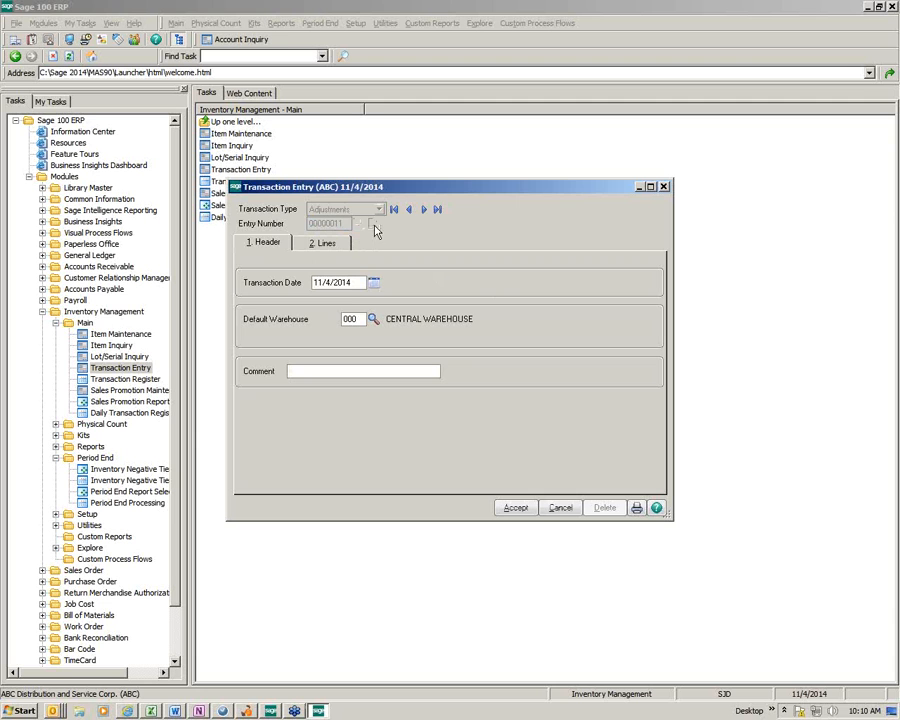
left_click(372, 318)
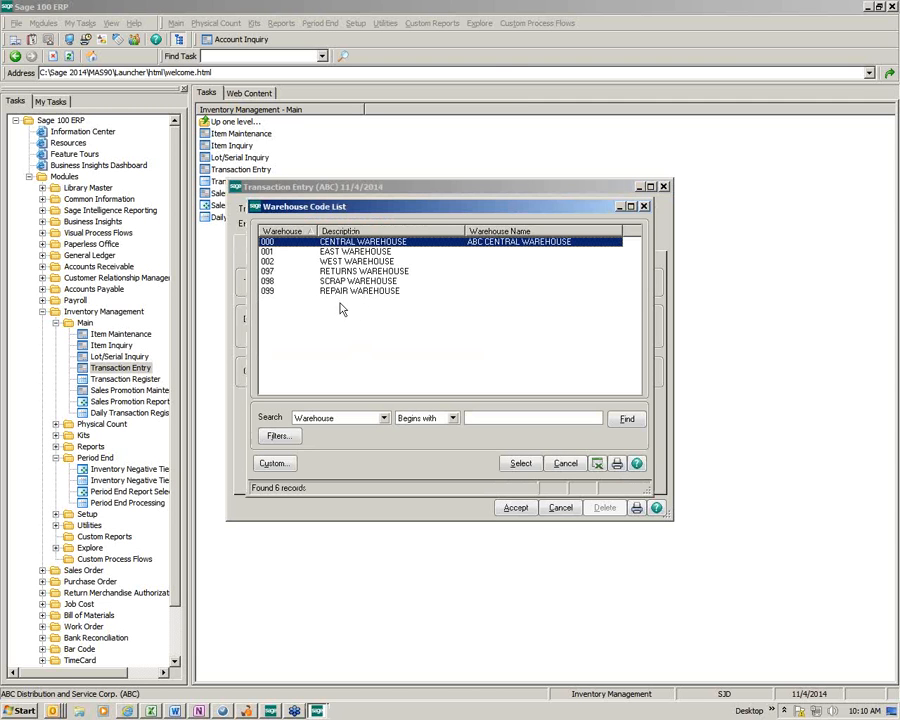
double_click(335, 251)
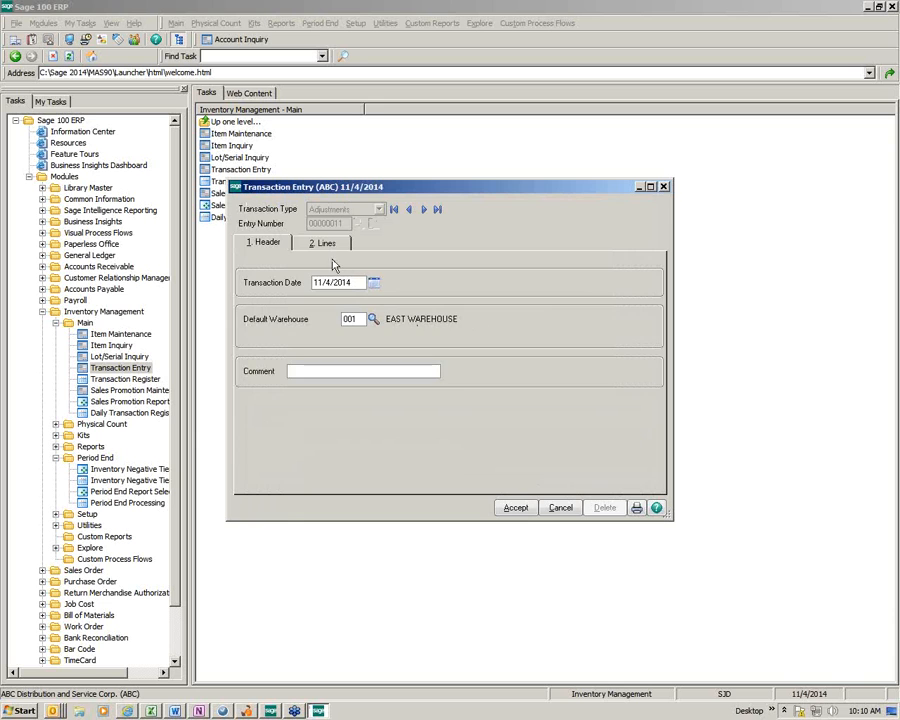
- Add item ARS-9101 (Art Specialty Walnut Cndl Lamp) to the adjustment lines with quantity 1
left_click(322, 243)
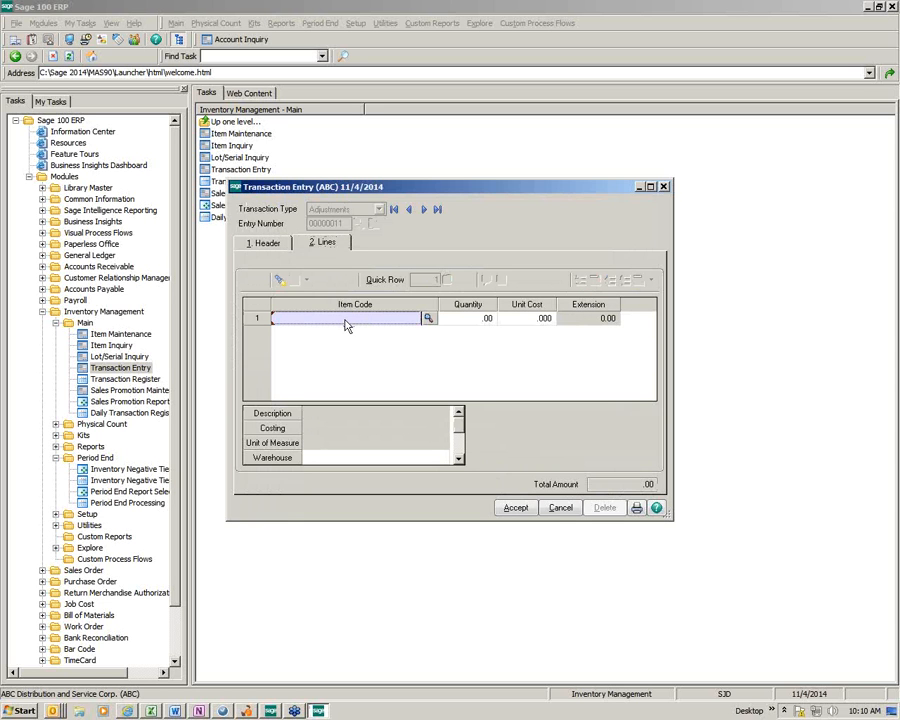
type("ars")
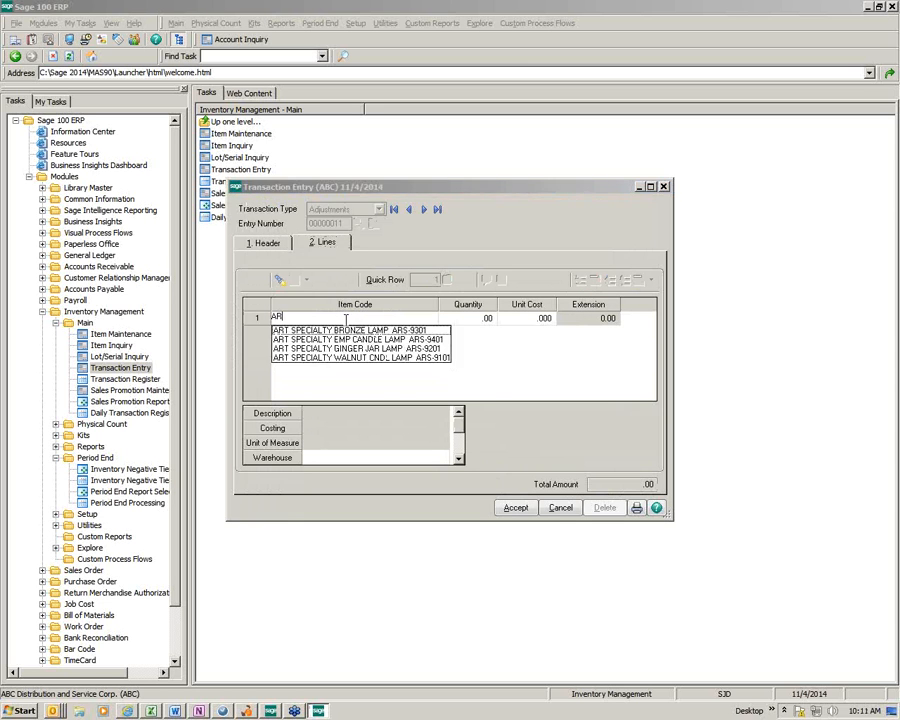
key("F2")
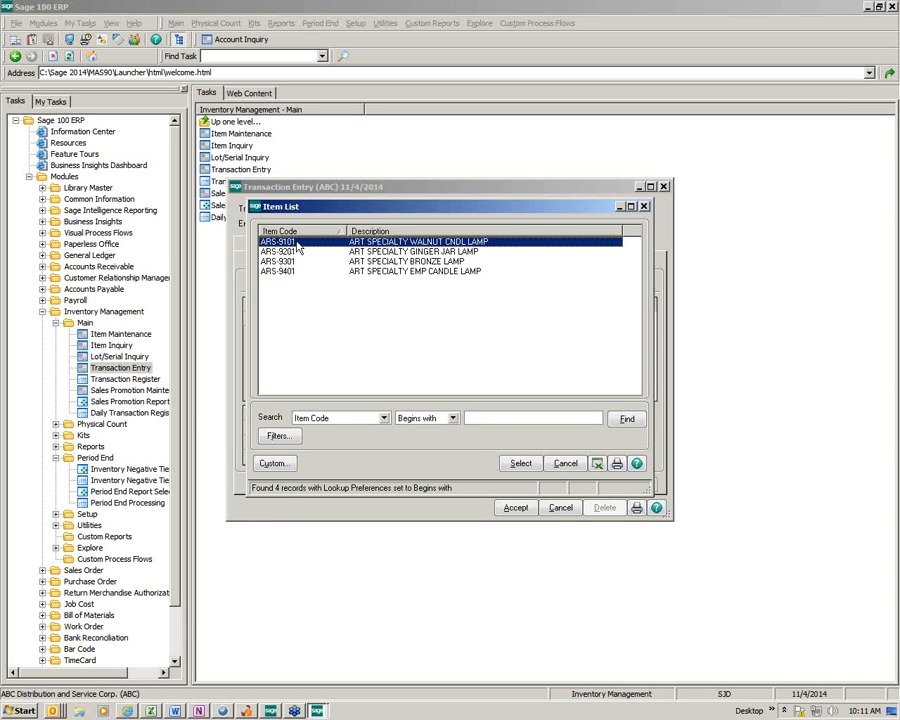
double_click(325, 243)
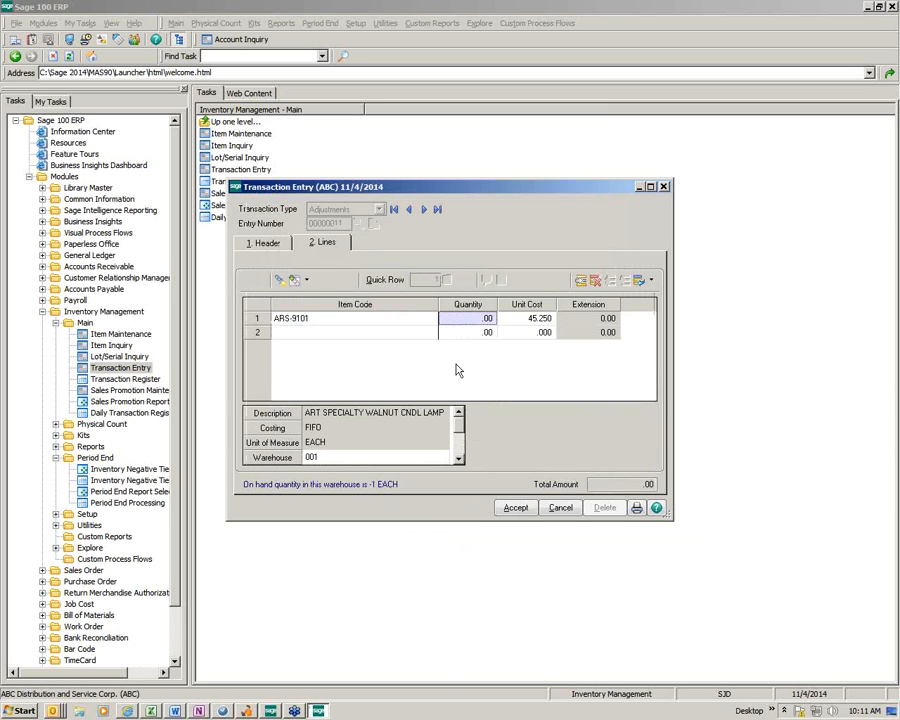
type("1")
key("Tab")
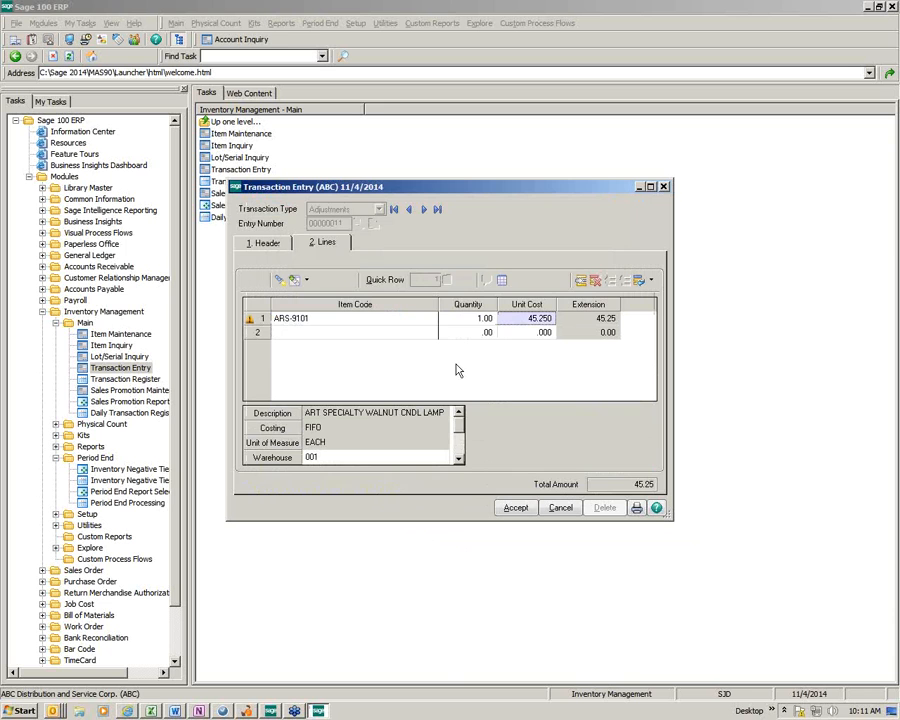
- Distribute the ARS-9101 quantity to FIFO date 11/4/2014 with receipt number 110414, and accept the adjustment entry
left_click(502, 280)
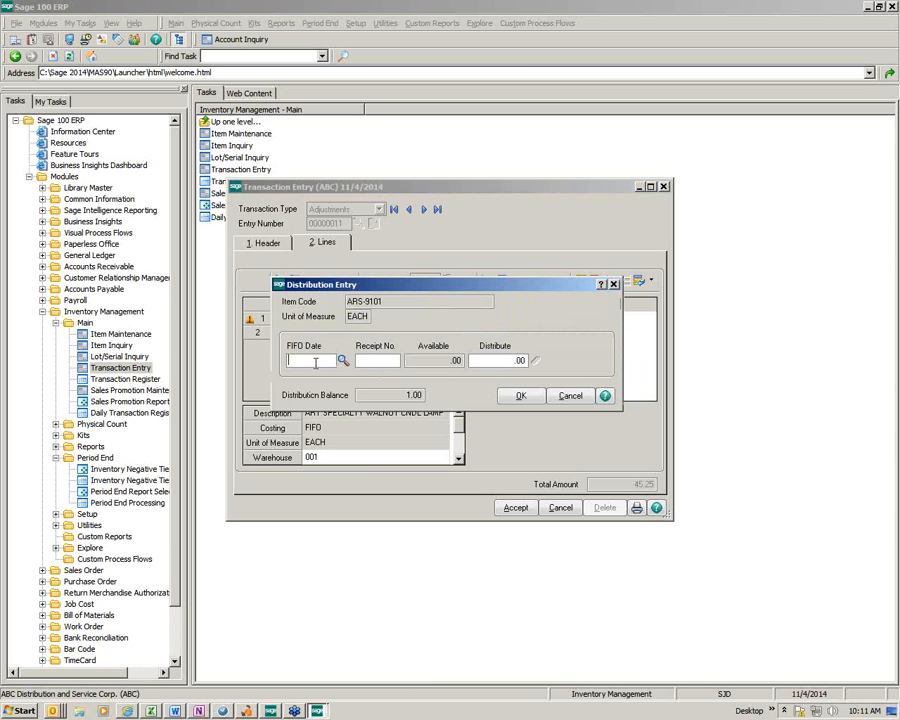
type("1101")
key("Tab")
type("110414")
key("Tab")
key("Tab")
key("Return")
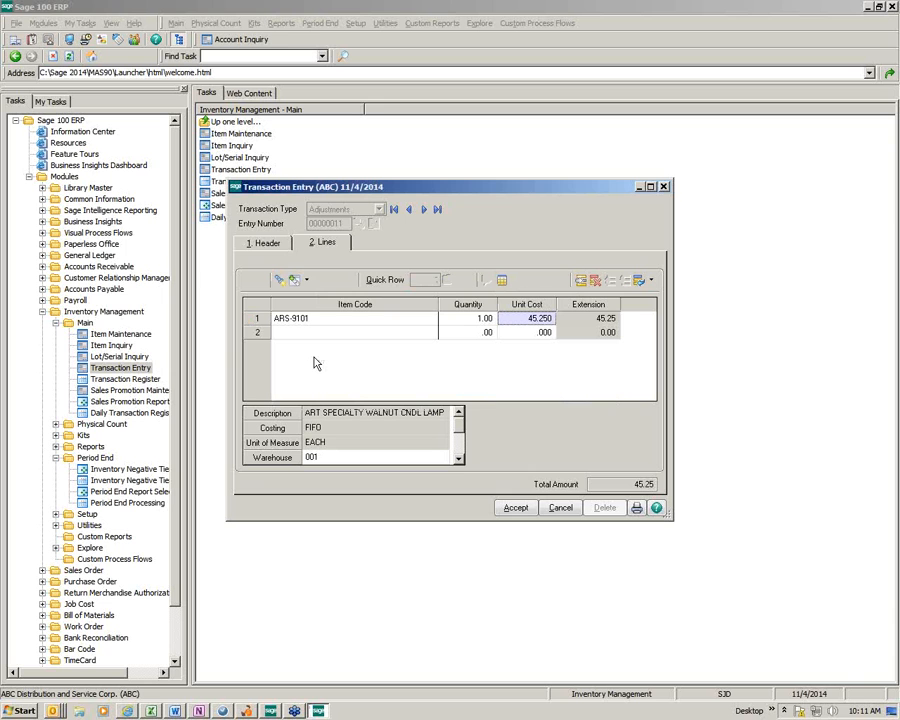
left_click(516, 508)
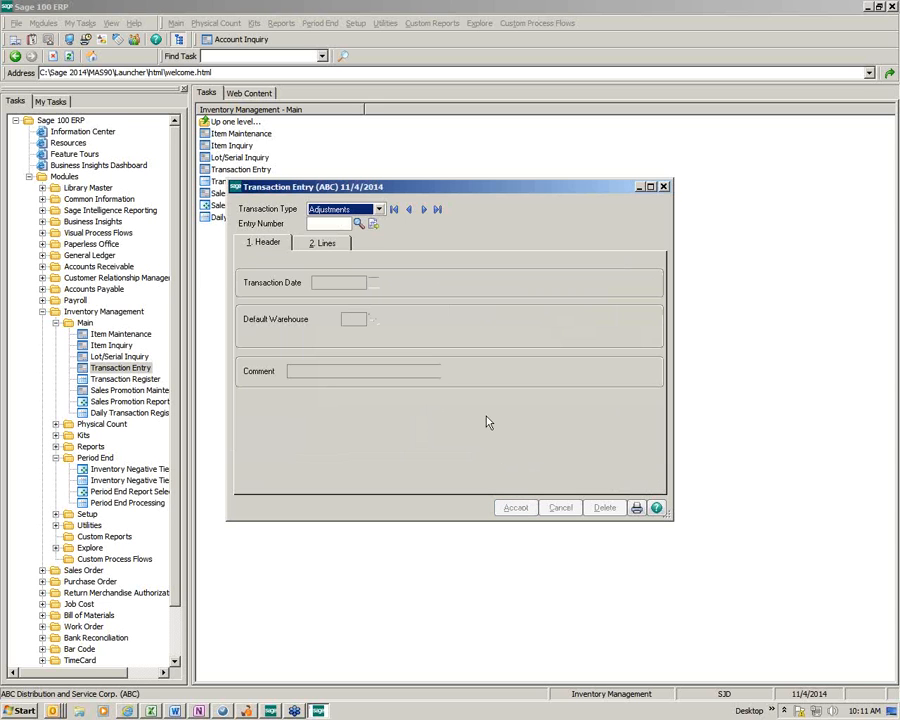
- Print the Inventory Transaction Register with posting date 11/4/2014, close the printout, and update the register
left_click(638, 508)
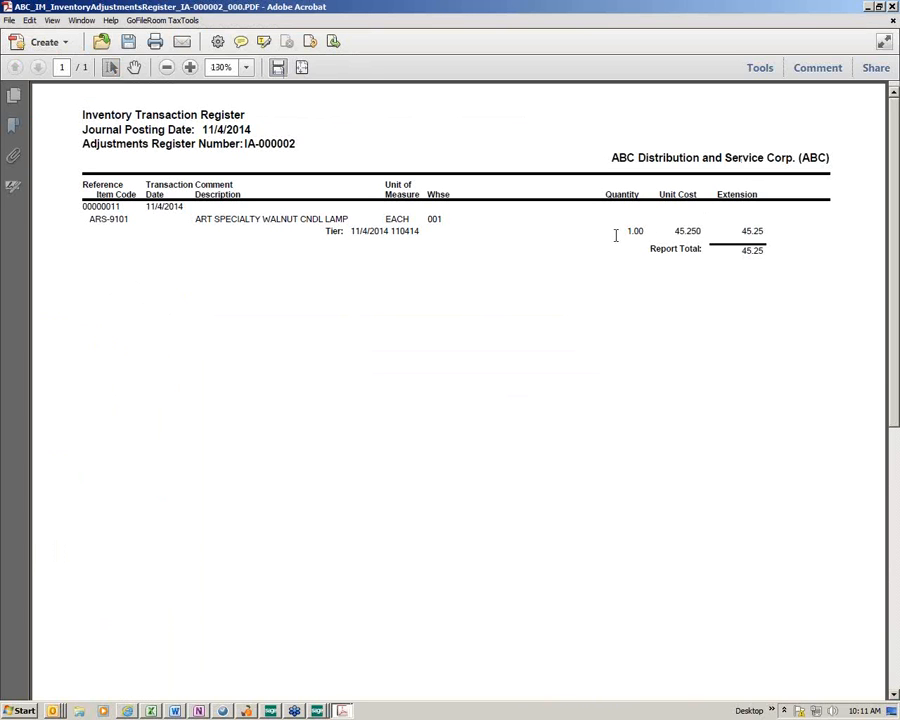
left_click(892, 9)
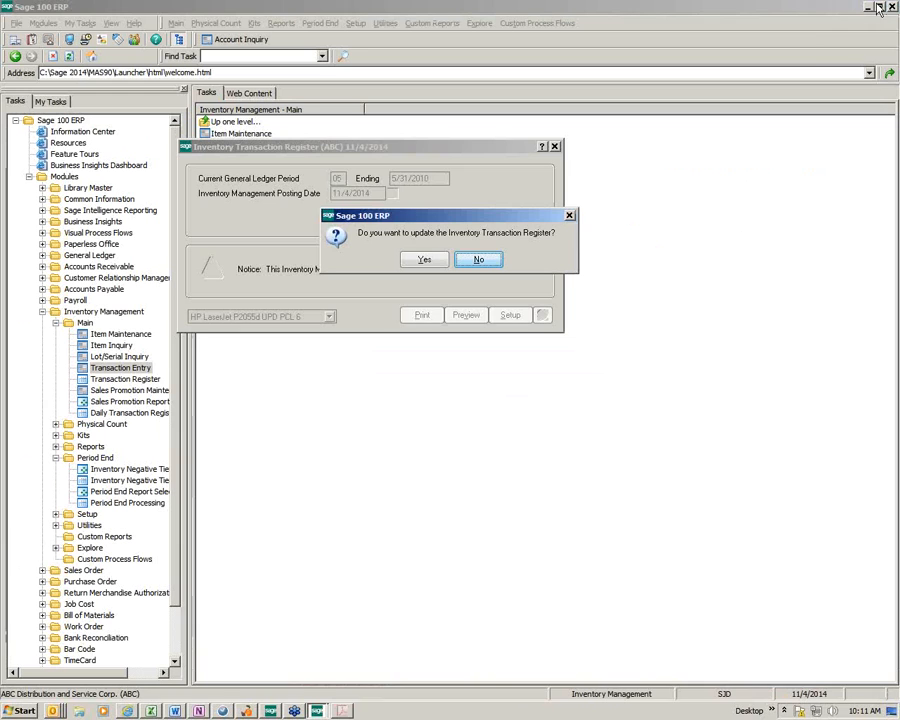
left_click(477, 258)
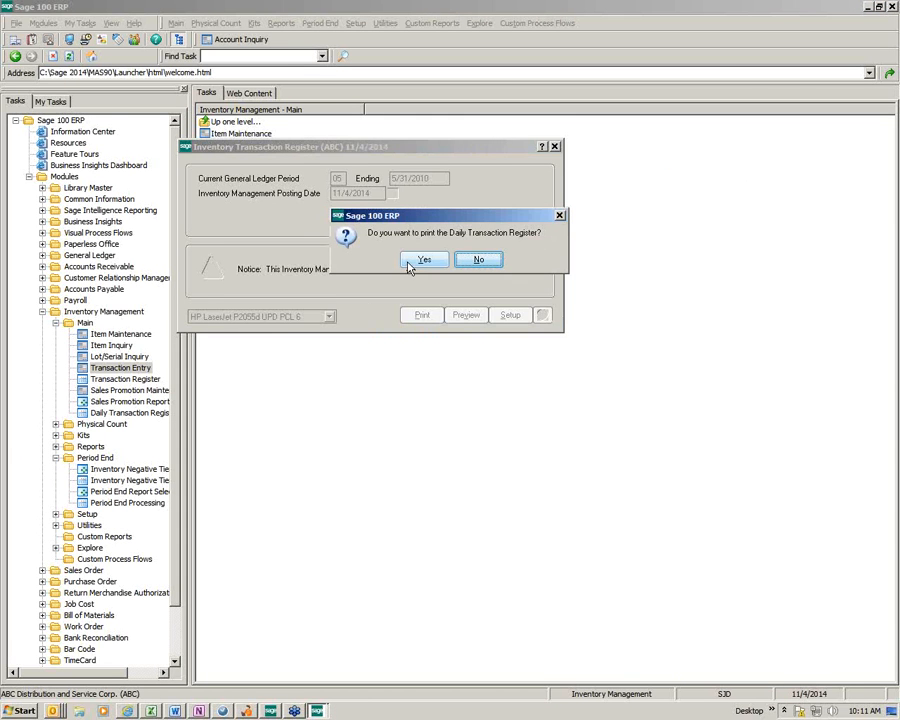
- Print the Daily Transaction Register without full comments, highlight the Miscellaneous account number, close the printout, and answer the update prompt
left_click(418, 260)
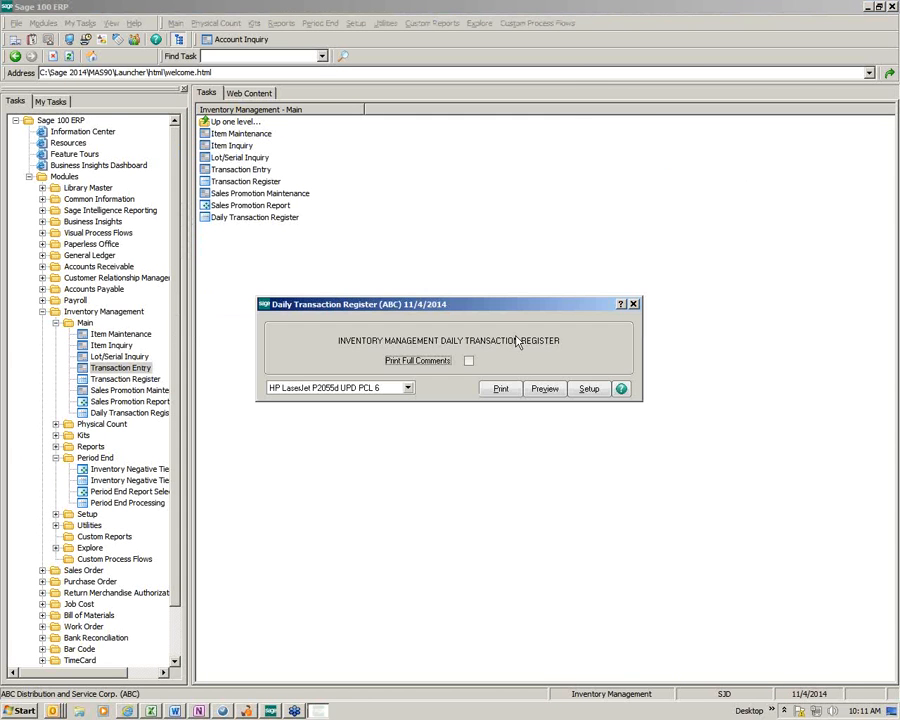
left_click(502, 392)
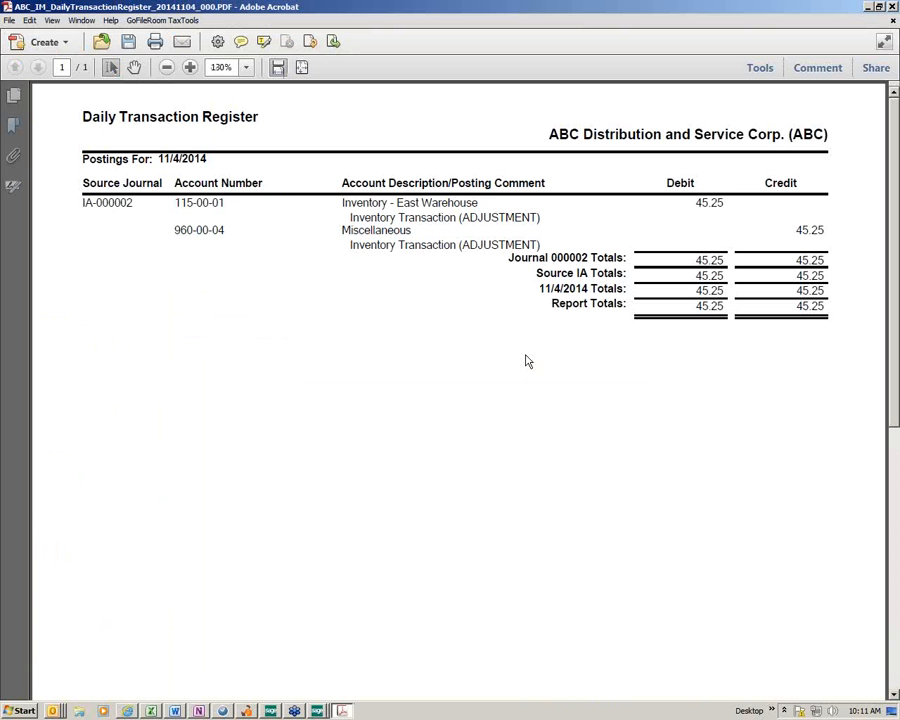
left_click_drag(231, 228, 172, 230)
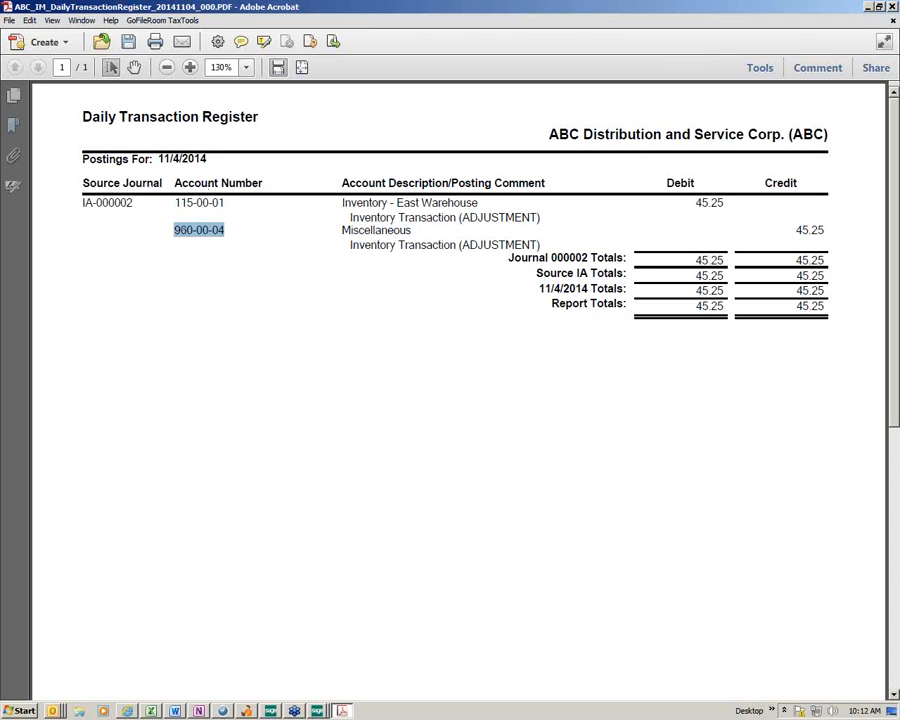
left_click(891, 7)
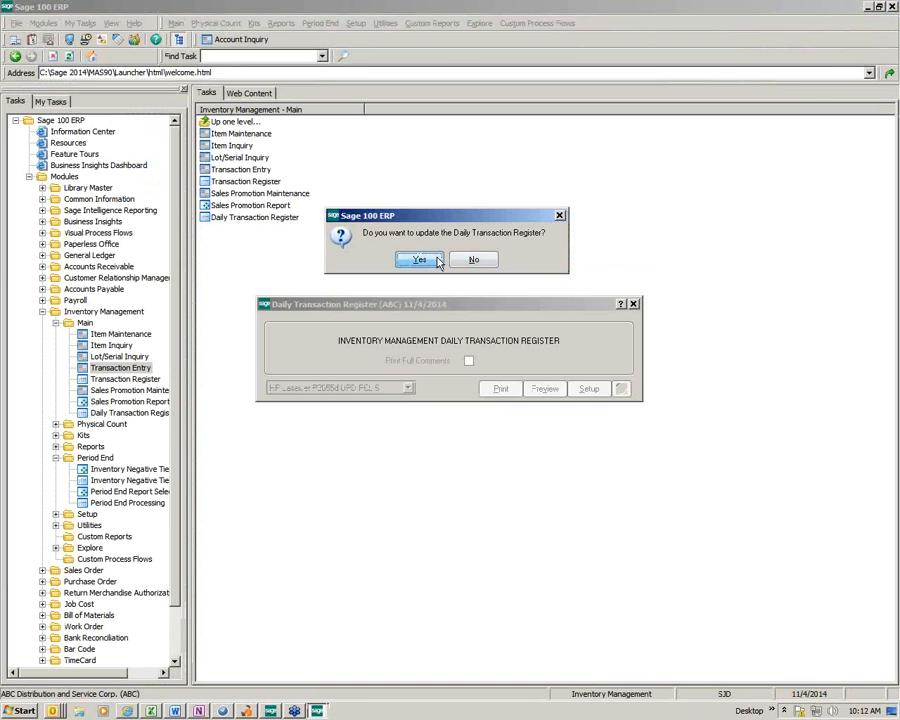
left_click(474, 258)
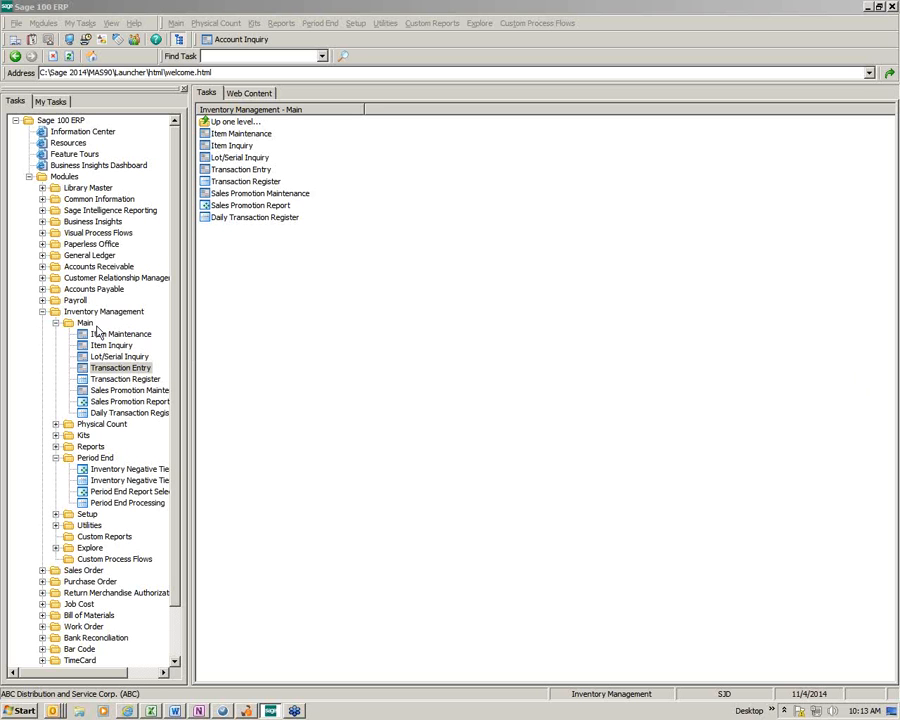
- Open the Physical Count Worksheet from Inventory Management's Physical Count tasks and review its report options, keeping Print Worksheet and Freeze Items
left_click(56, 323)
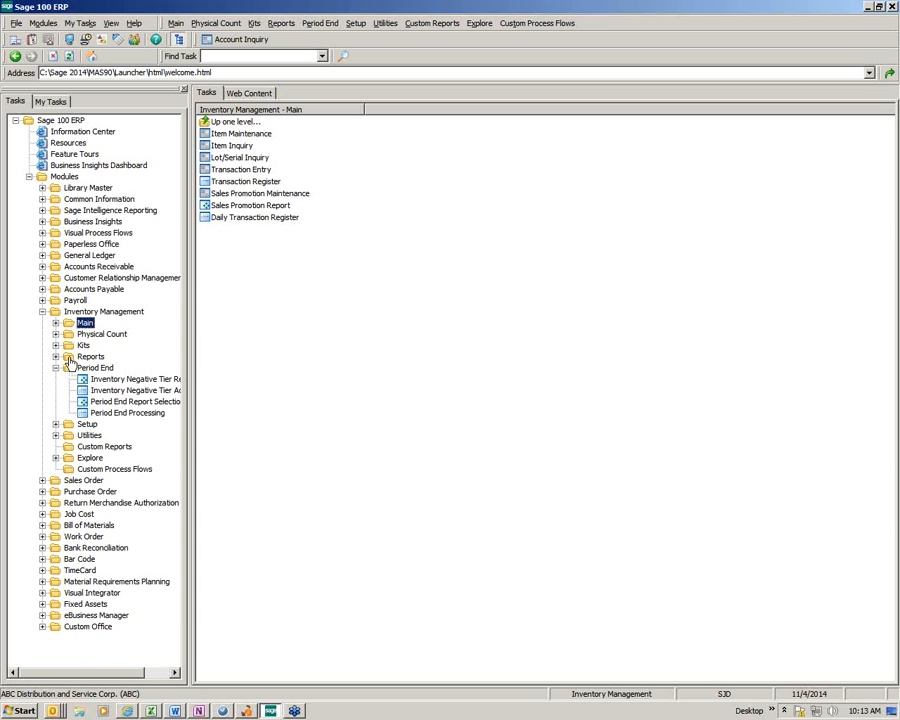
left_click(56, 368)
left_click(100, 334)
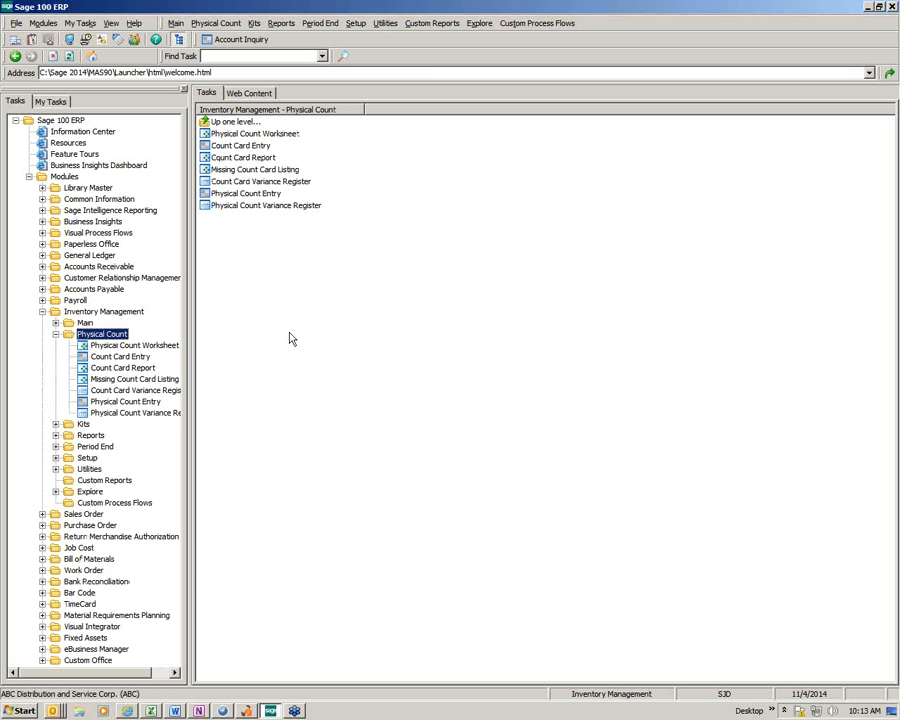
left_click(265, 139)
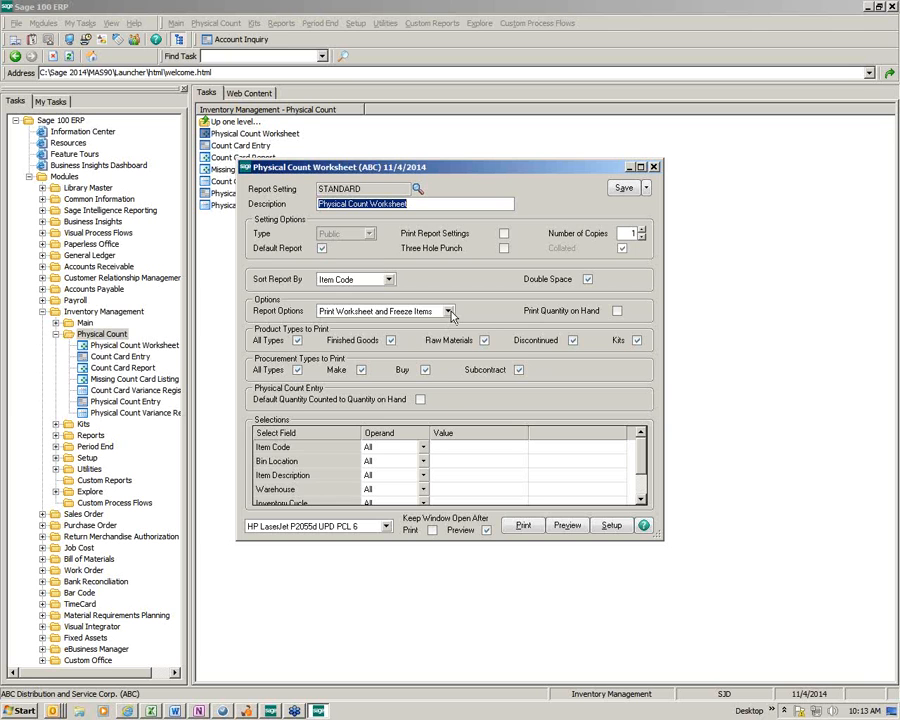
left_click(450, 314)
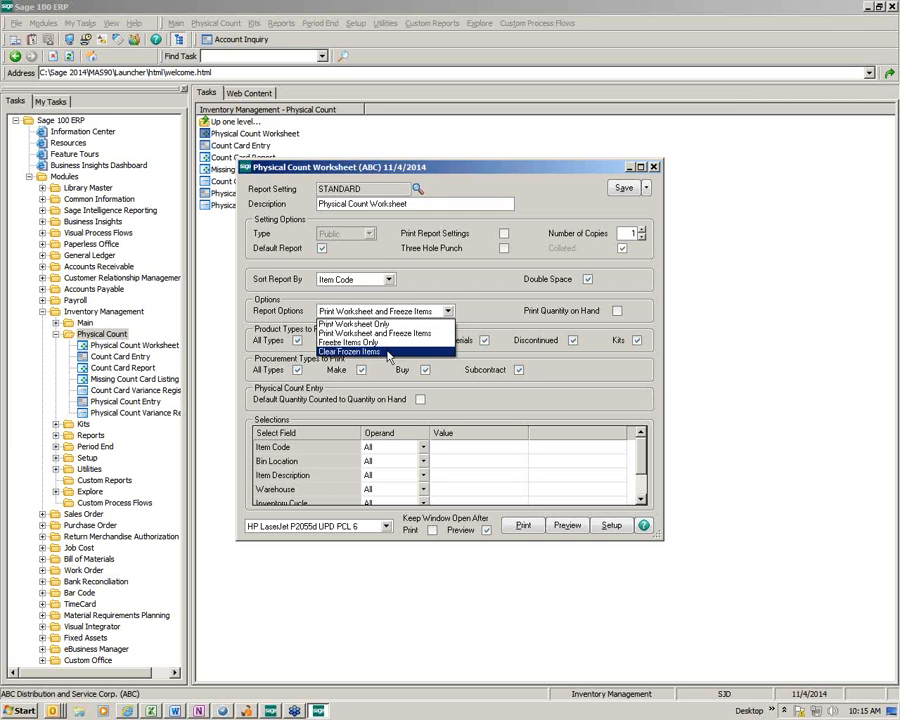
left_click(456, 289)
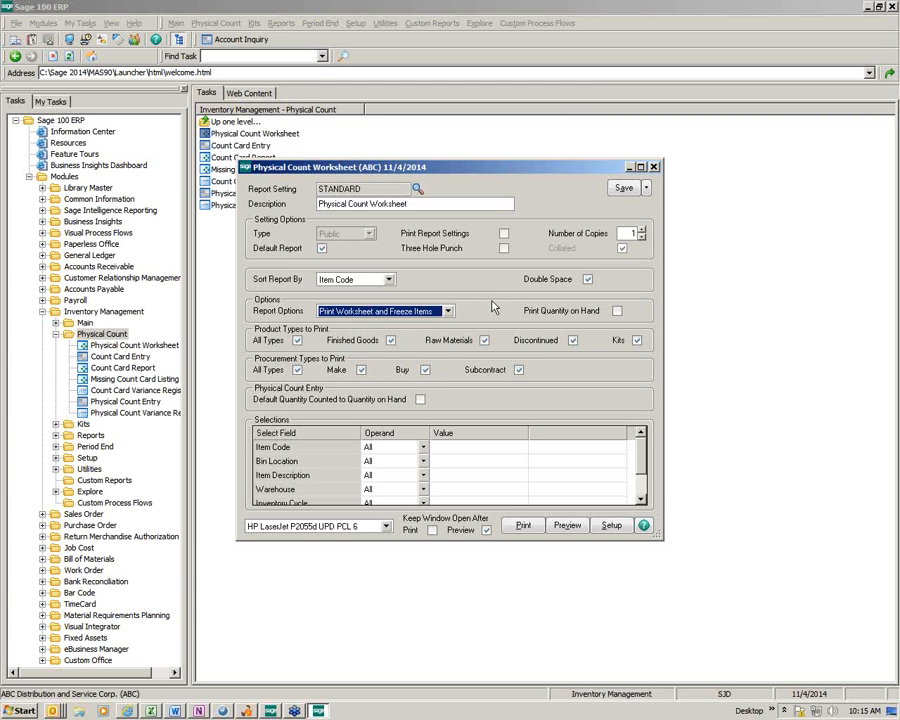
- Enable Print Quantity on Hand and Default Quantity Counted to Quantity on Hand, preview the count worksheet, accept the unposted-data warning, and close the preview
left_click(617, 312)
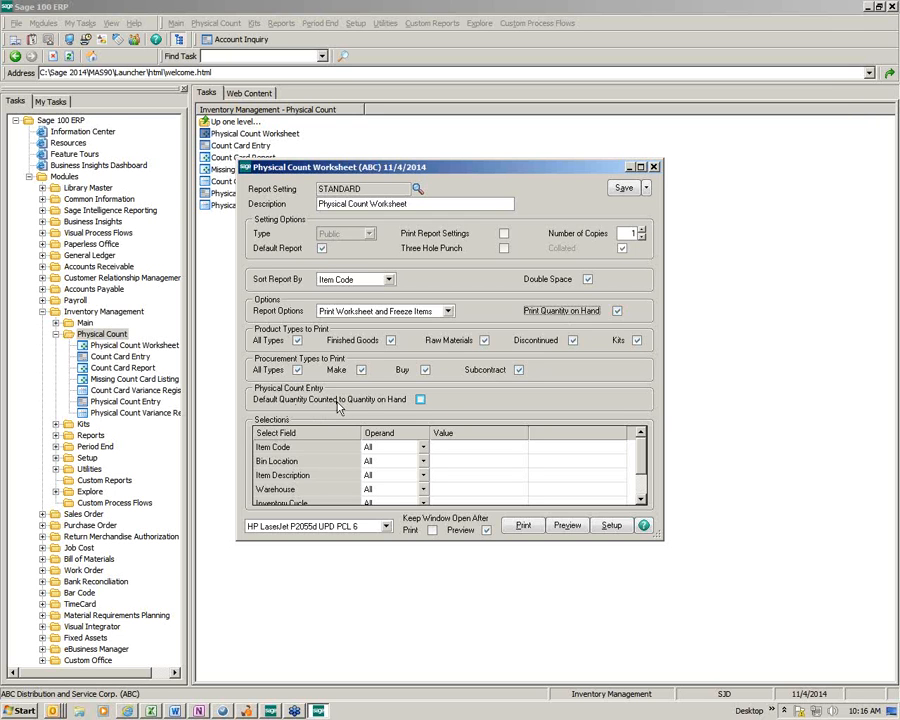
left_click(419, 400)
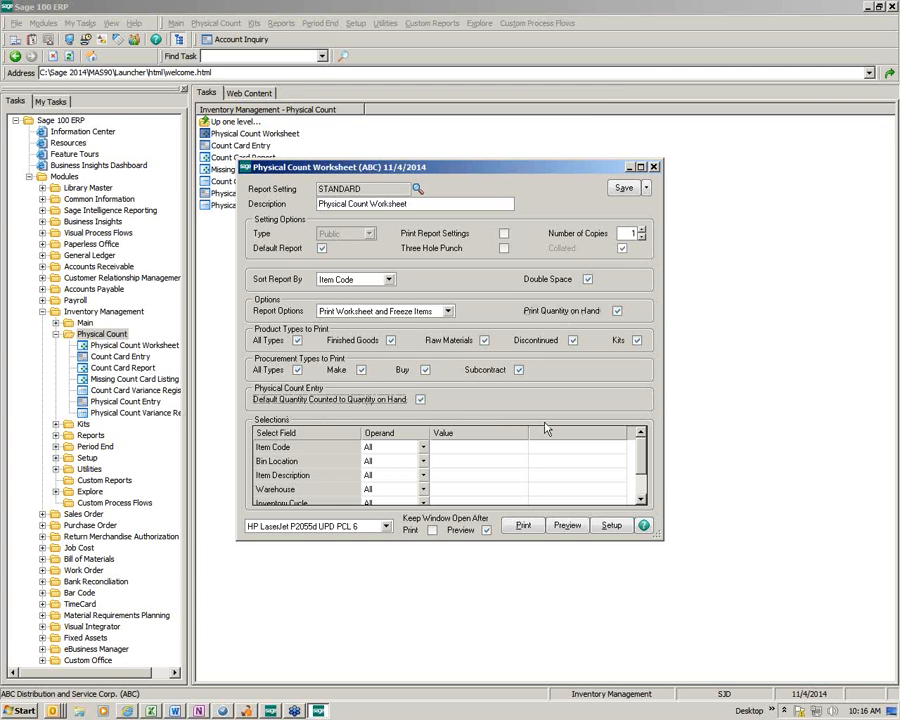
left_click(567, 527)
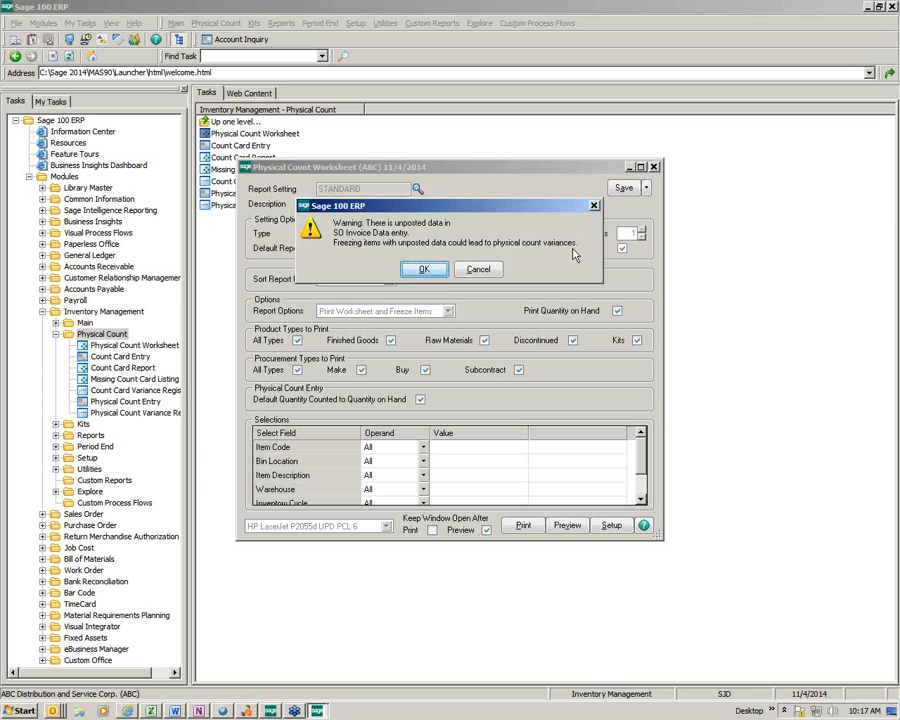
left_click(424, 269)
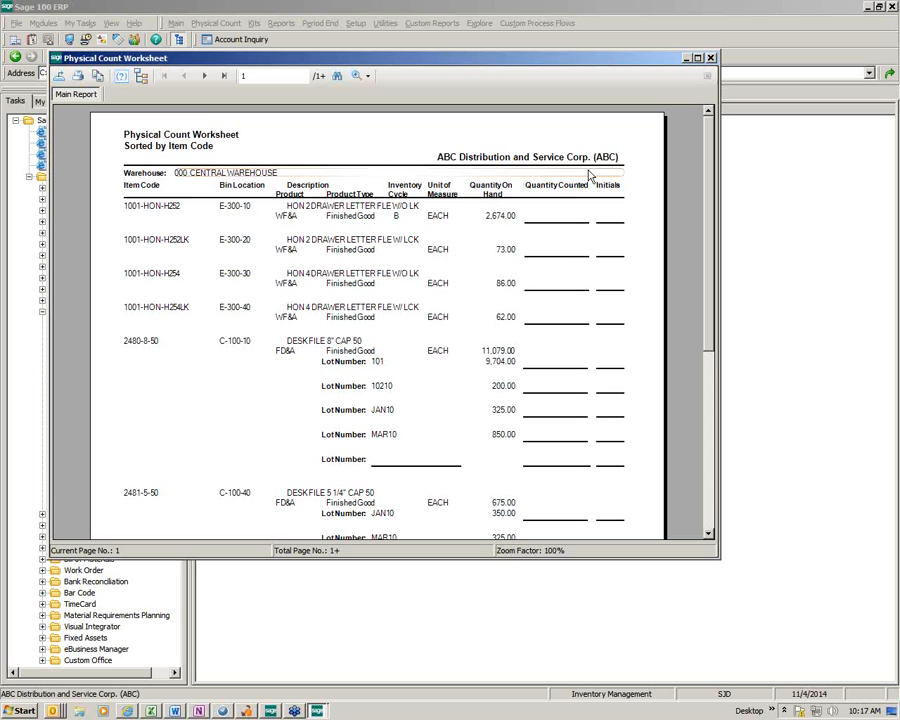
left_click(709, 58)
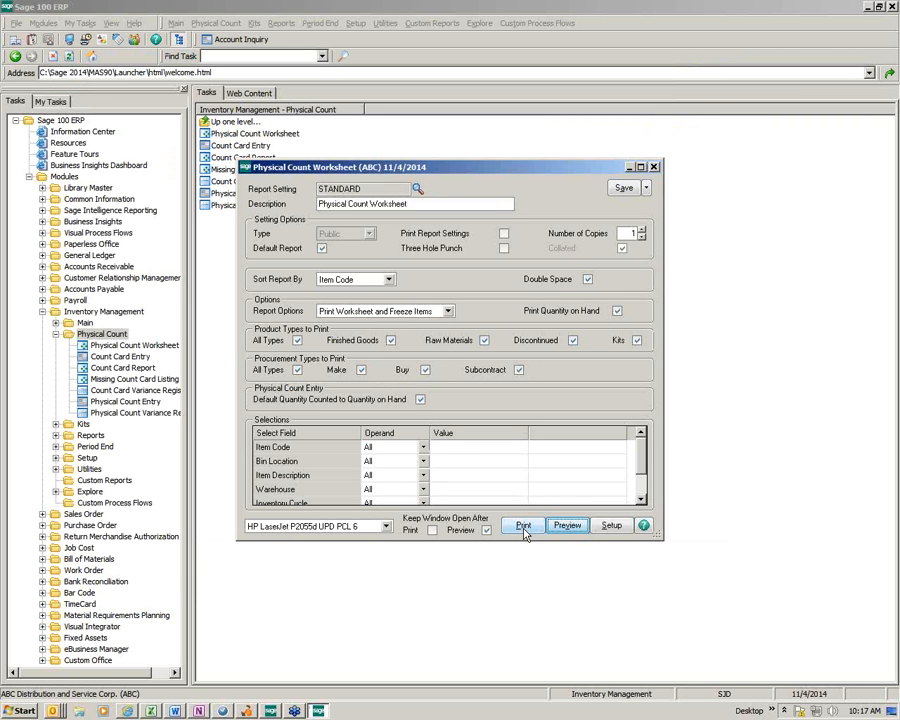
- Preview the worksheet again with Print Worksheet and Freeze Items, enlarge the preview to examine the item and lot lines, and close it
left_click(446, 311)
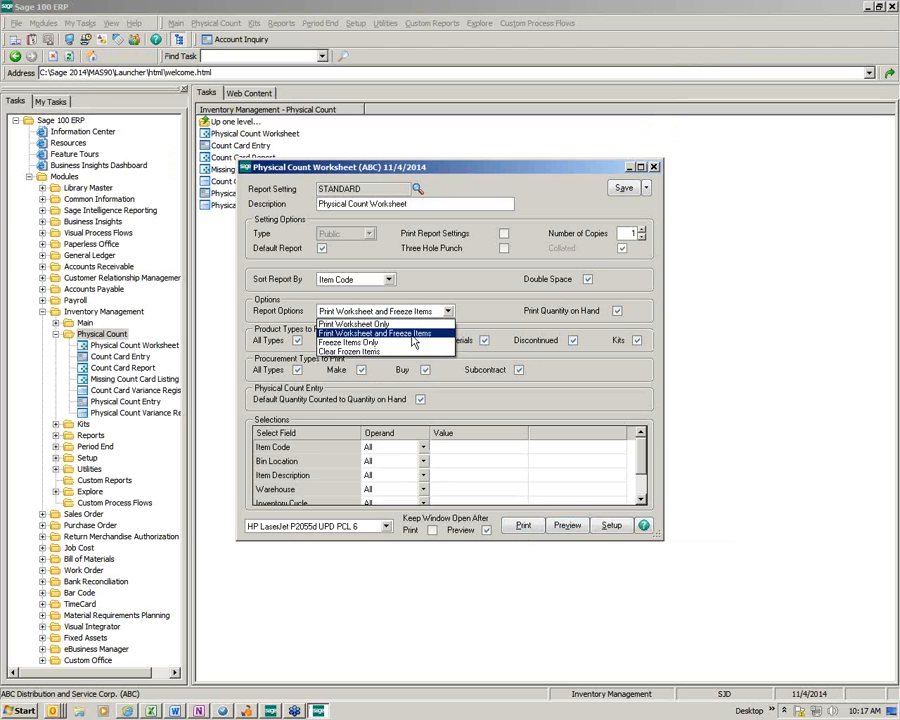
left_click(411, 335)
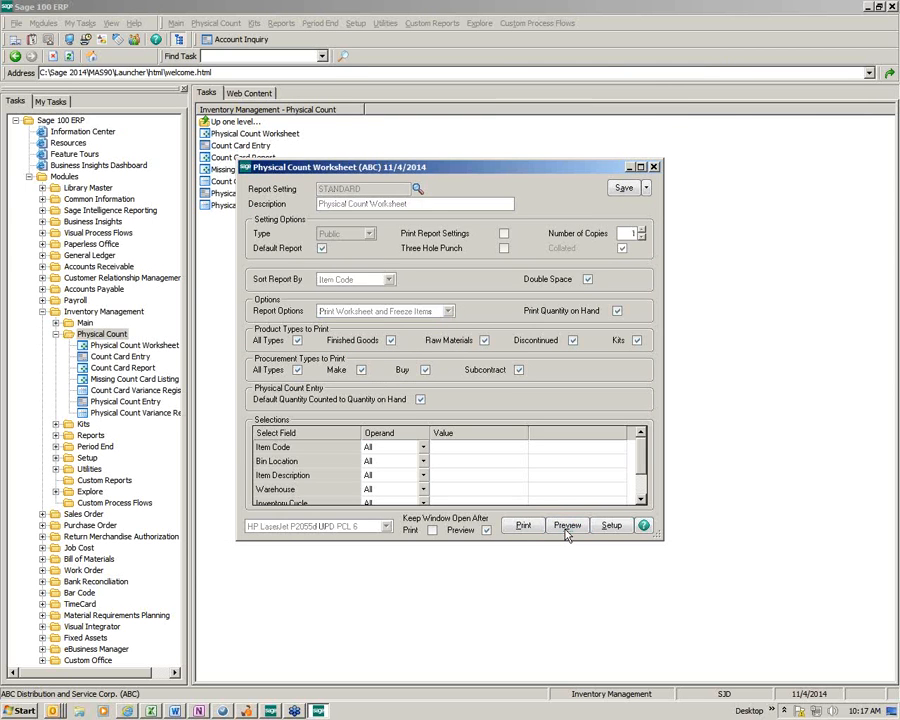
left_click(422, 268)
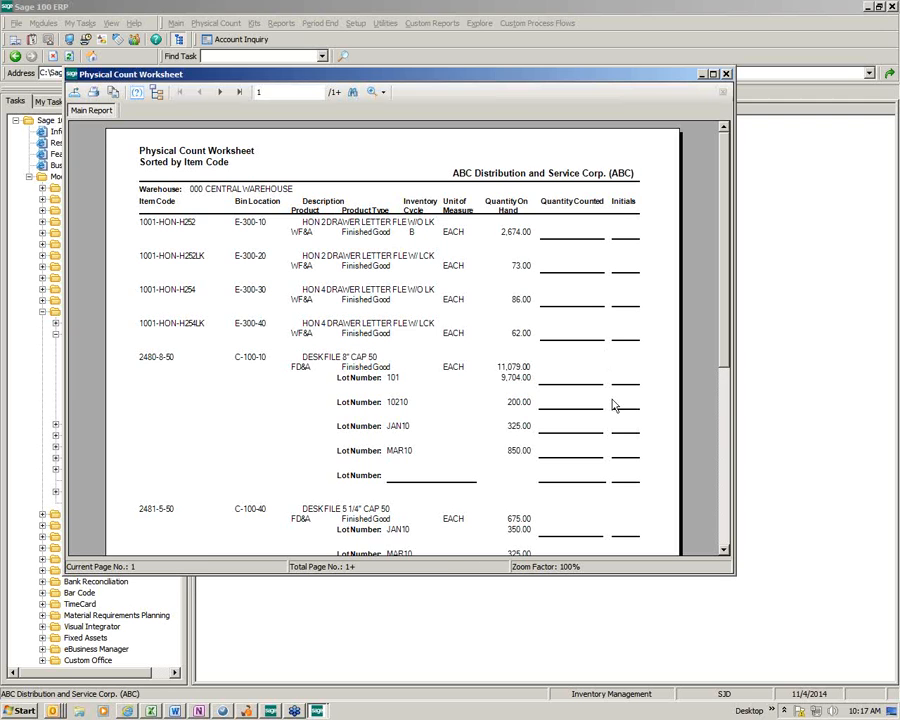
left_click(444, 592)
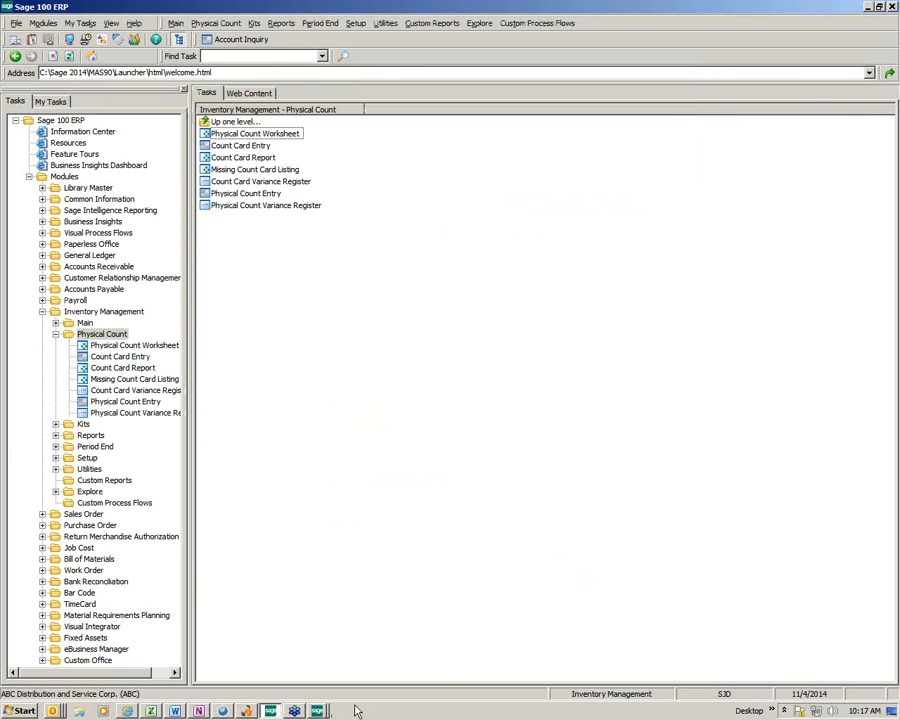
left_click(312, 690)
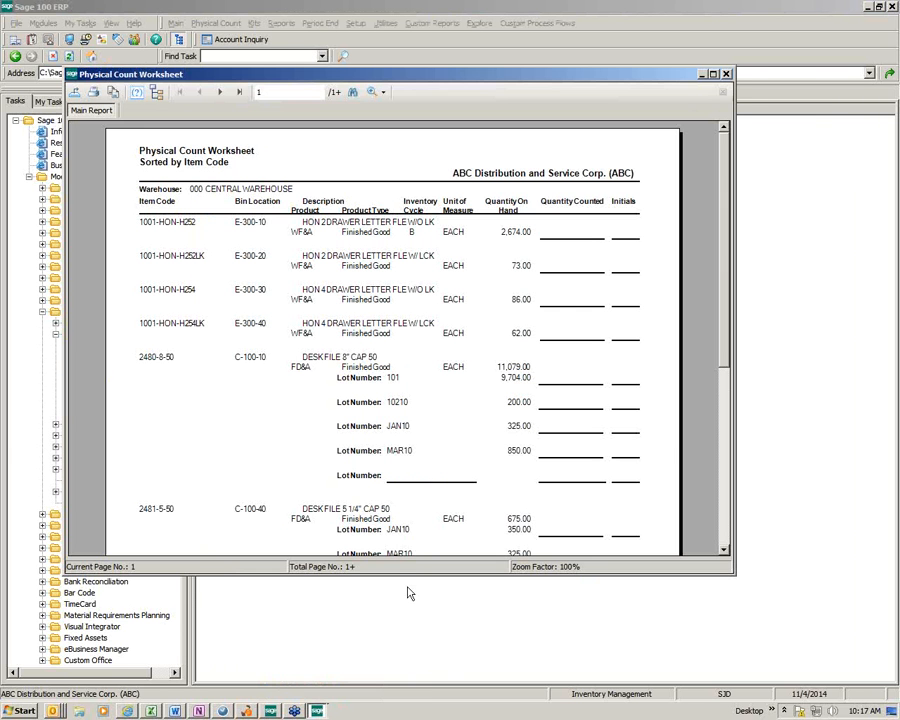
left_click_drag(396, 587, 390, 668)
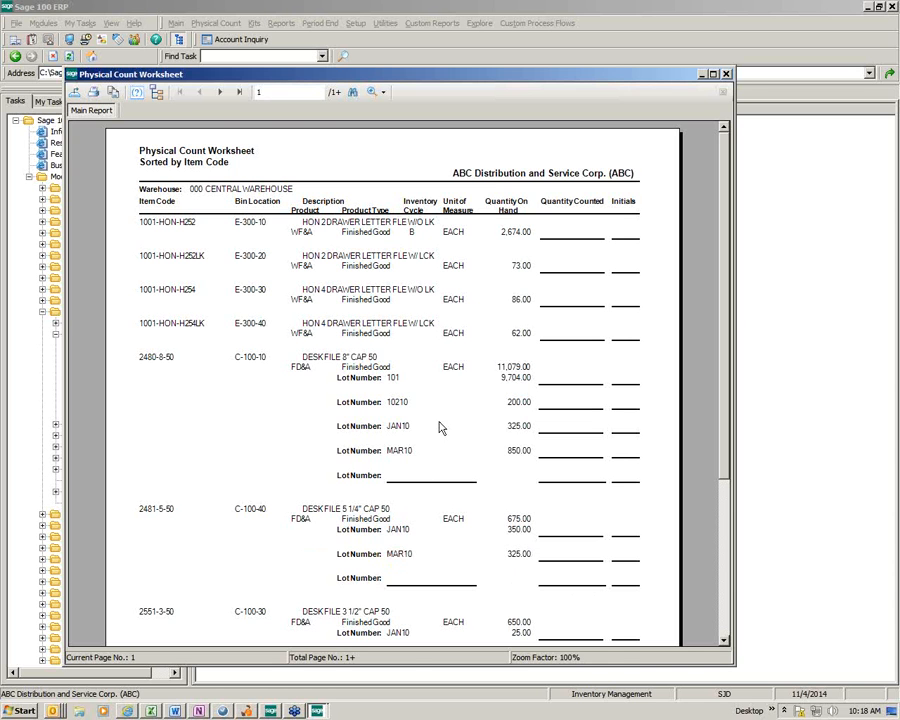
left_click(726, 75)
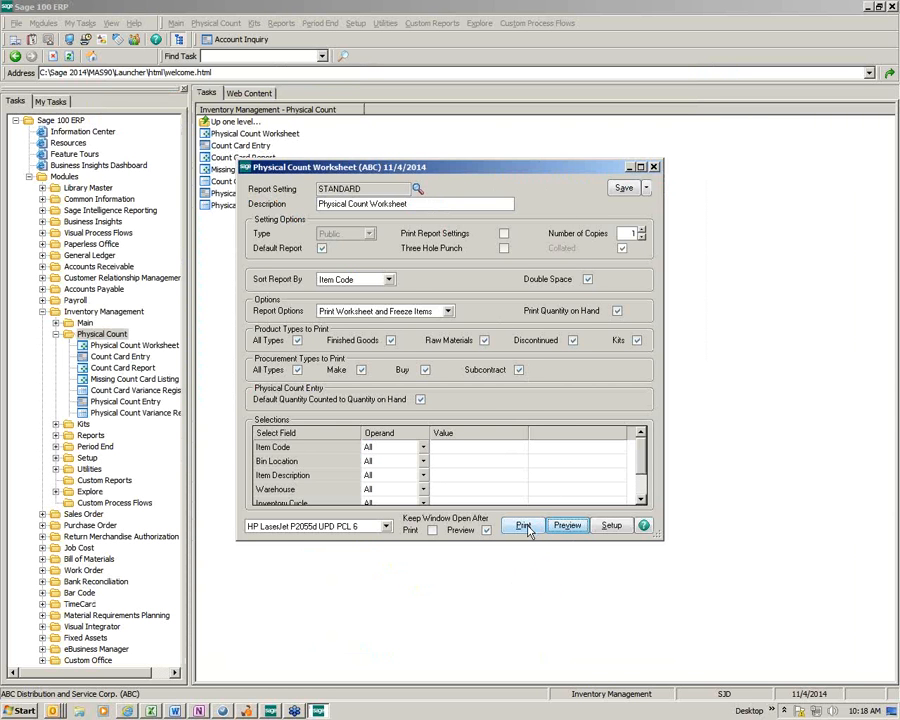
- Run the worksheet with the Freeze Items Only report option, accepting the unposted-data warning
left_click(440, 311)
left_click(379, 344)
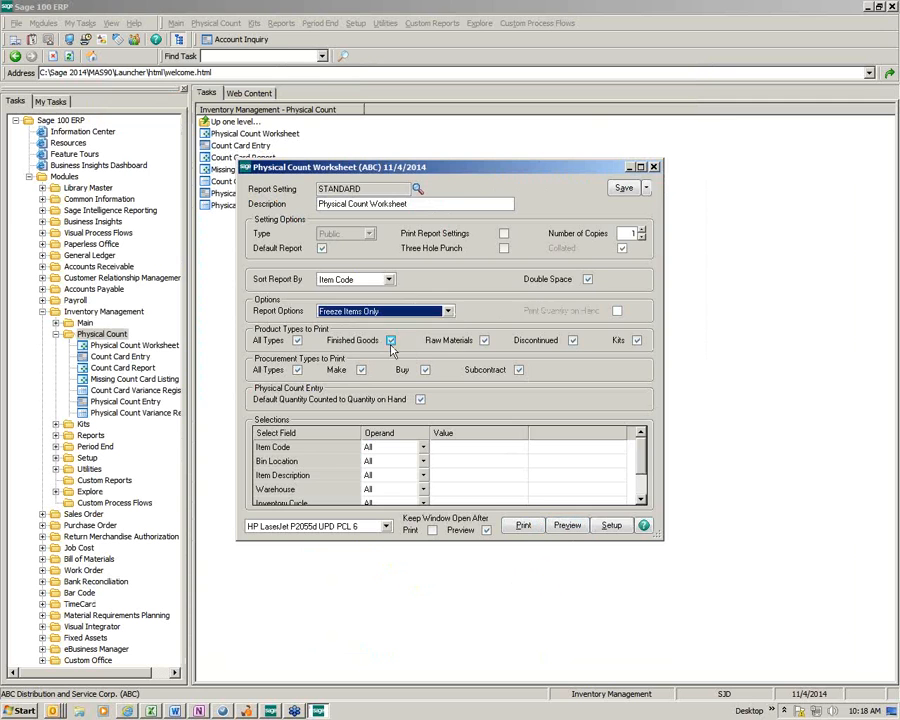
left_click(523, 525)
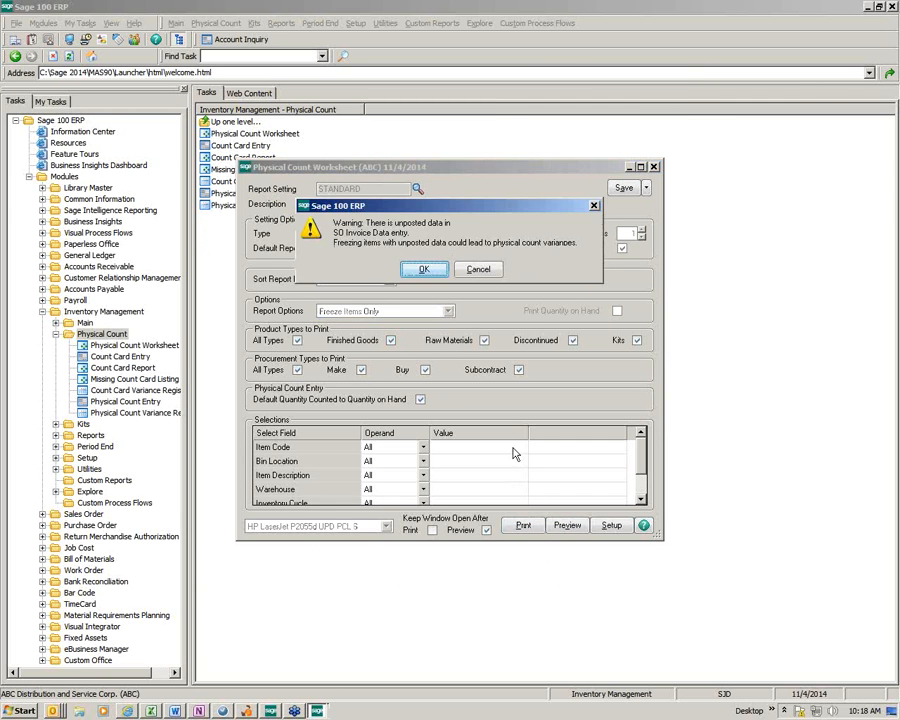
left_click(426, 268)
- Open Physical Count Entry for warehouse 000, examine the defaulted counted quantities on the item lines, and close the entry
left_click(255, 195)
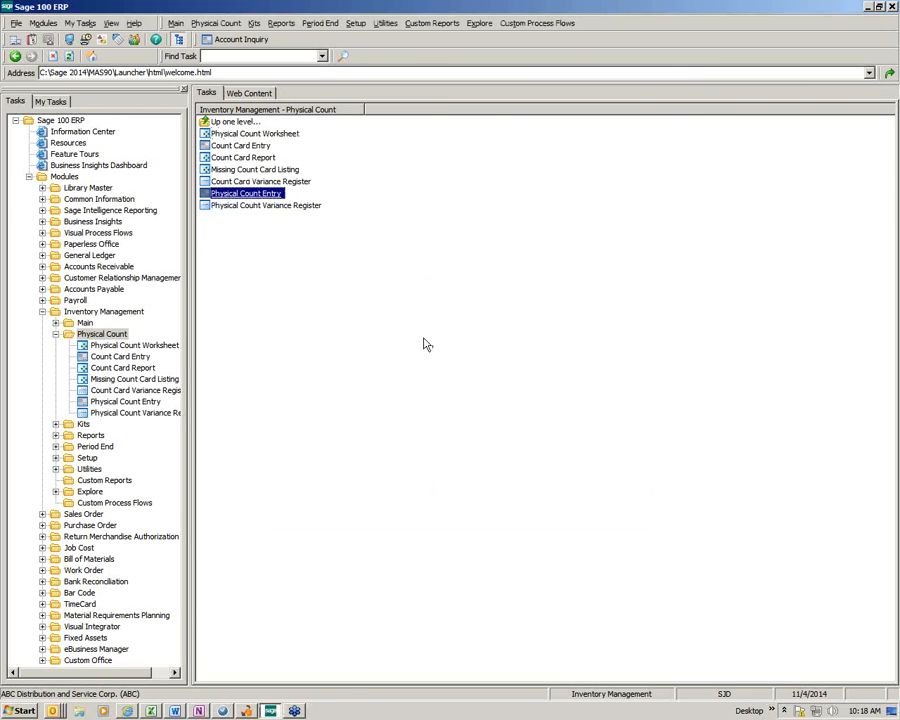
left_click(365, 210)
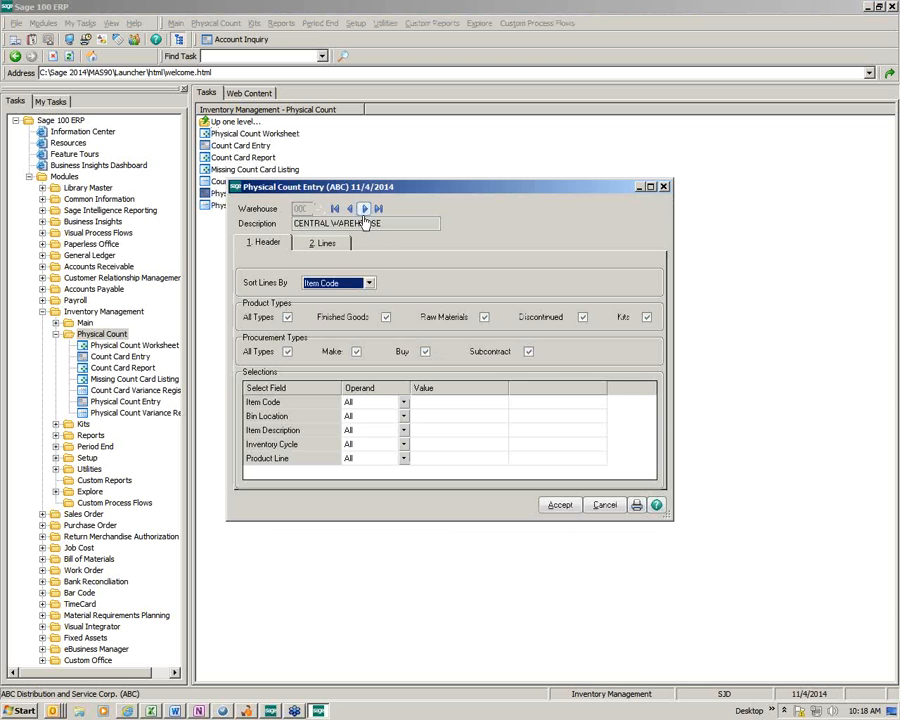
left_click(328, 245)
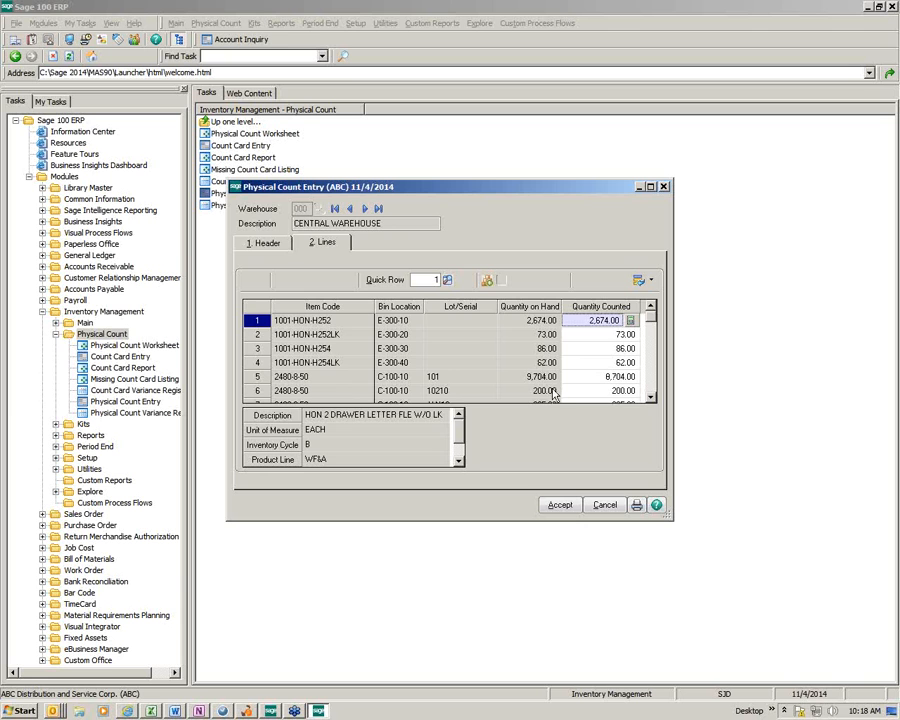
left_click(651, 397)
left_click(651, 397)
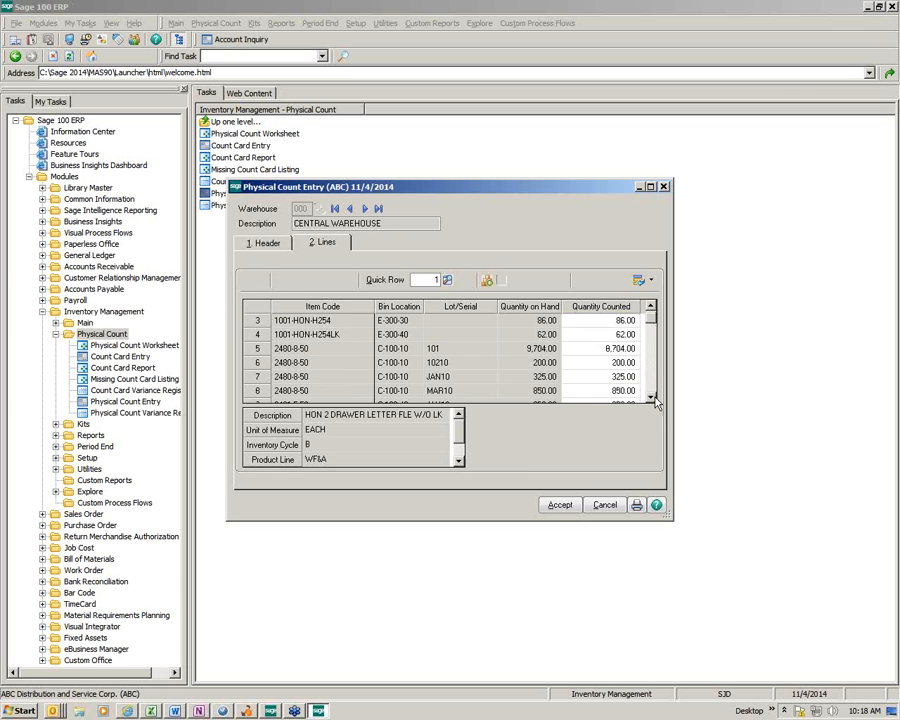
left_click(651, 397)
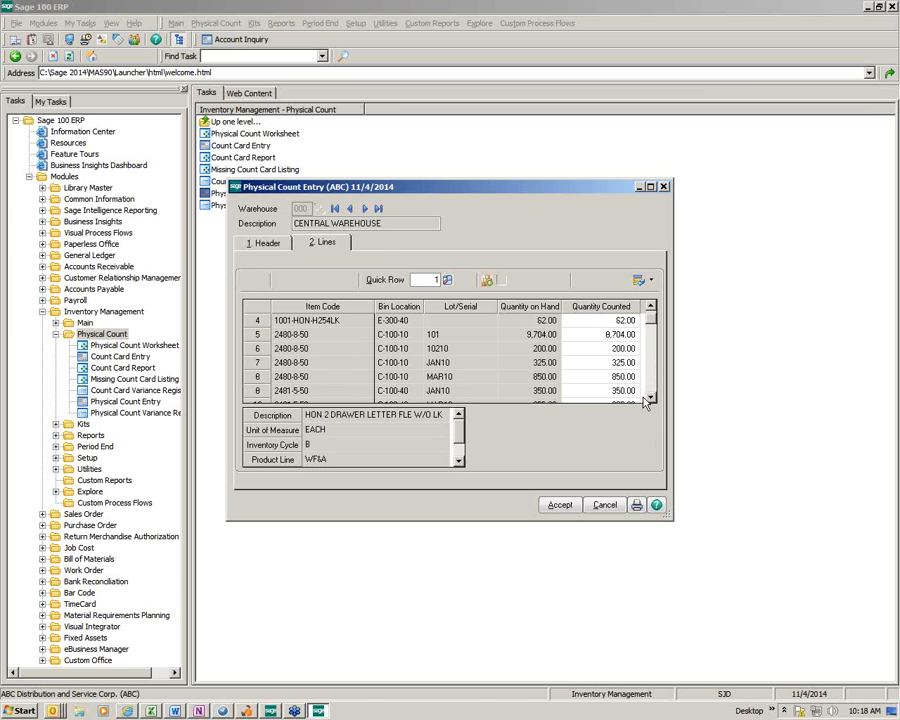
left_click(664, 186)
- Reopen the Physical Count Worksheet and run it with the Clear Frozen Items report option
double_click(252, 134)
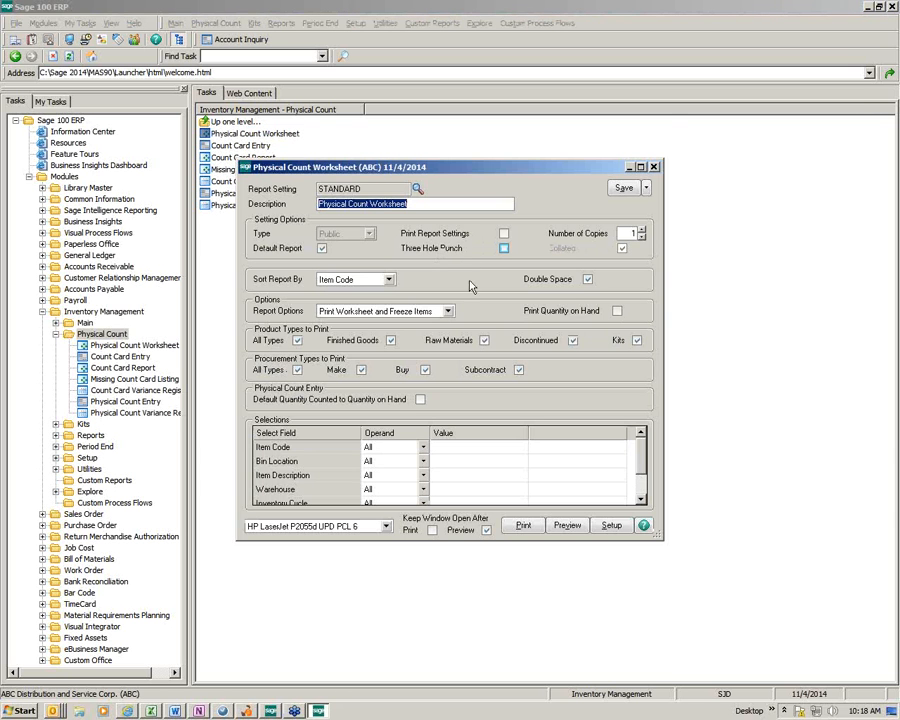
left_click(426, 314)
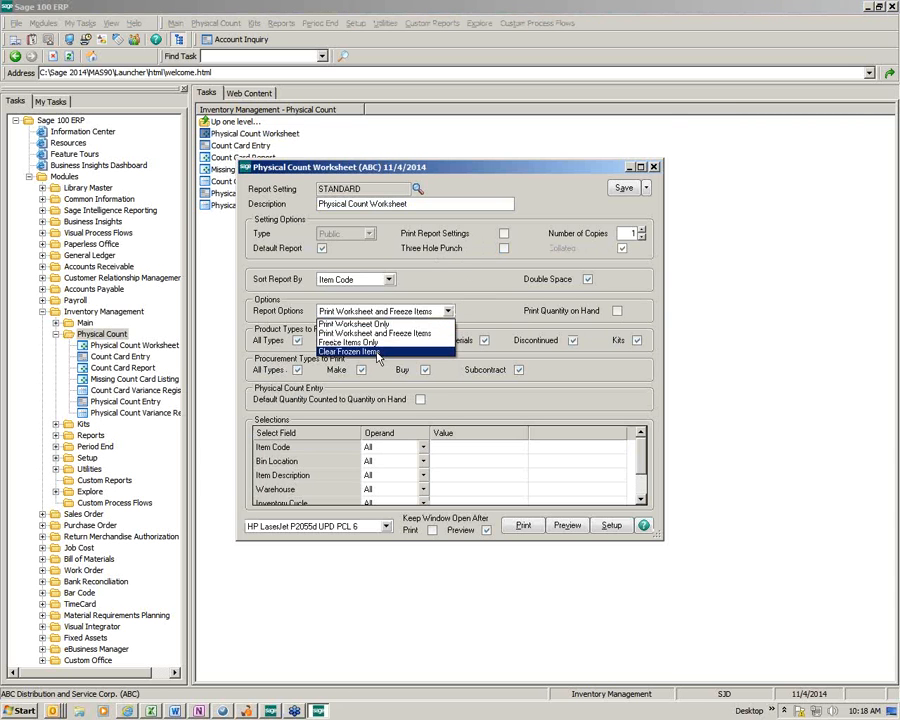
left_click(378, 352)
left_click(523, 526)
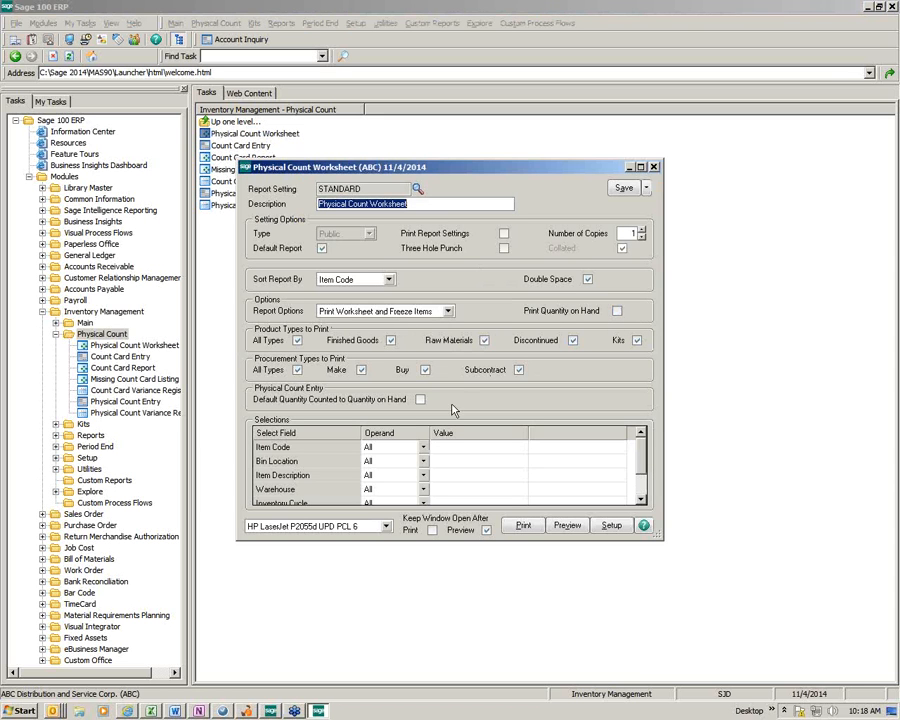
- Freeze the items with Freeze Items Only, leaving Default Quantity Counted to Quantity on Hand off, and accept the unposted-data warning
left_click(447, 311)
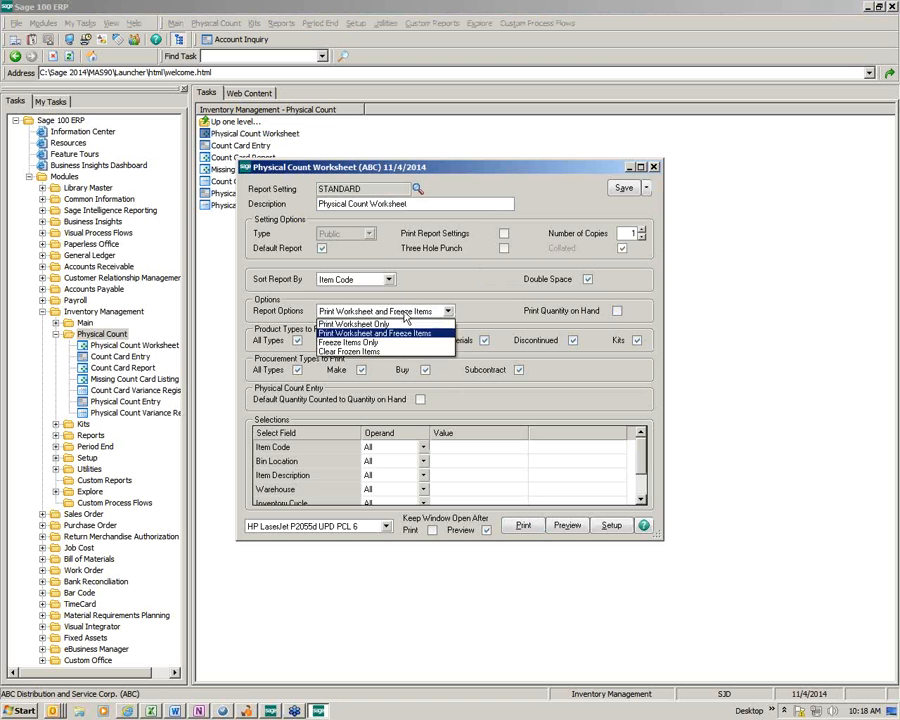
left_click(360, 341)
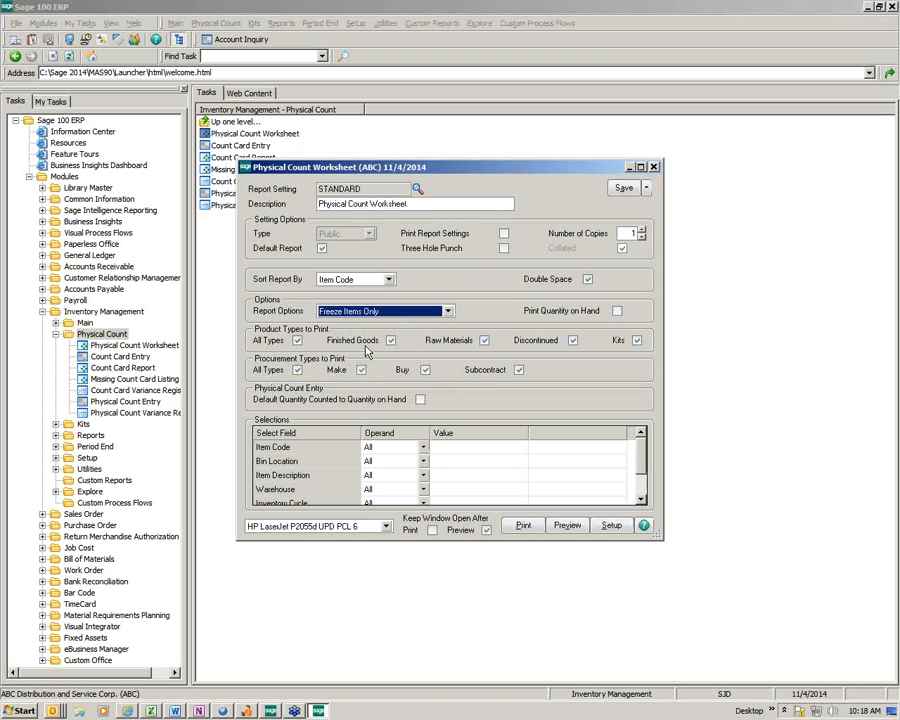
left_click(522, 527)
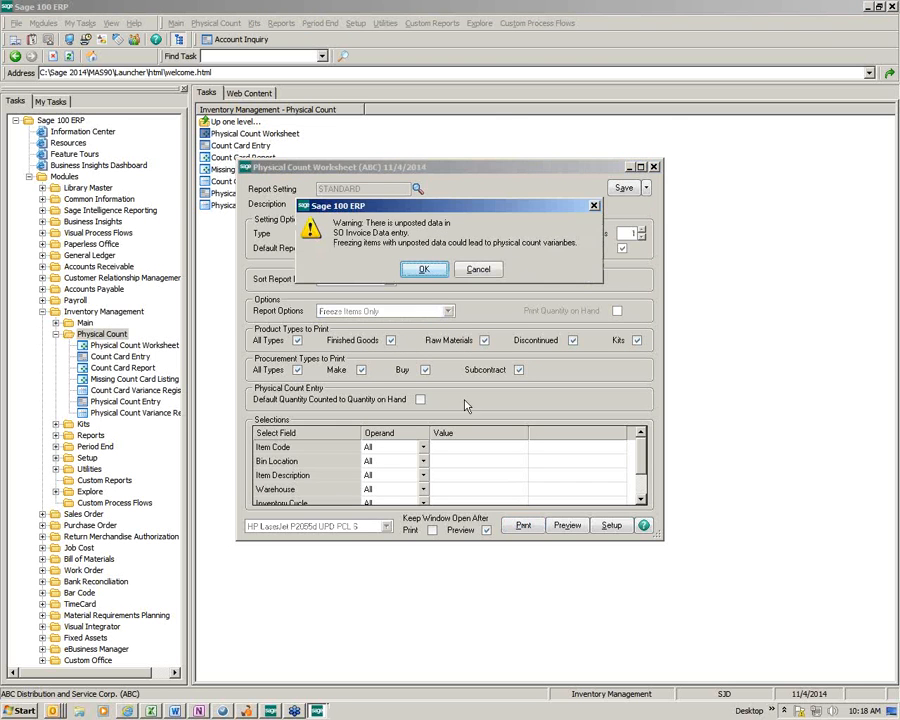
left_click(422, 271)
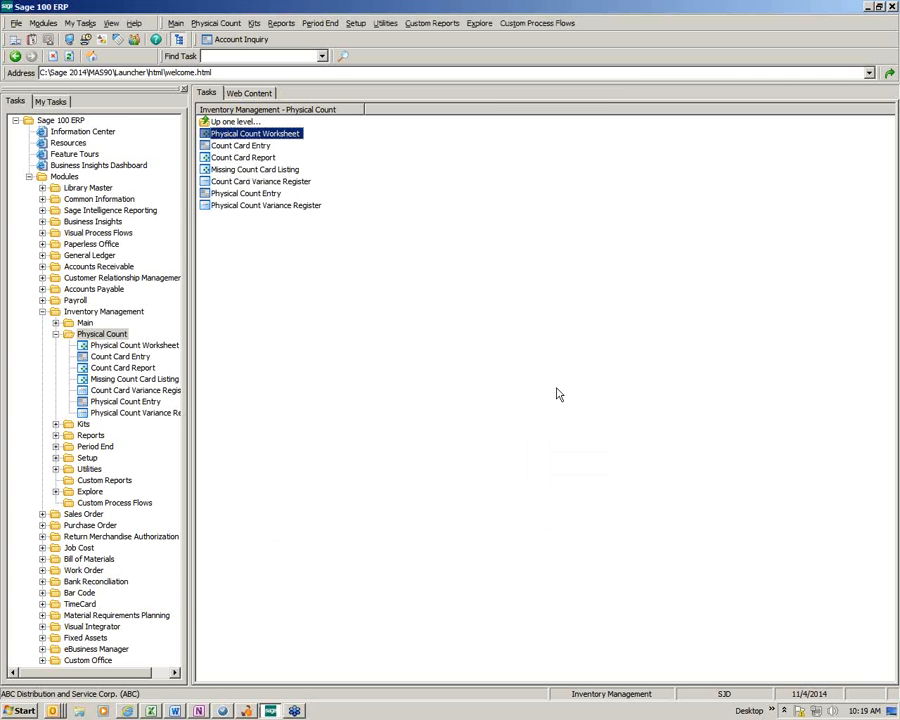
- In Physical Count Entry for warehouse 000, enter counted quantities 2675, 73, 86 and 65 for items 1001-HON-H252, H252LK, H254 and H254LK
left_click(252, 199)
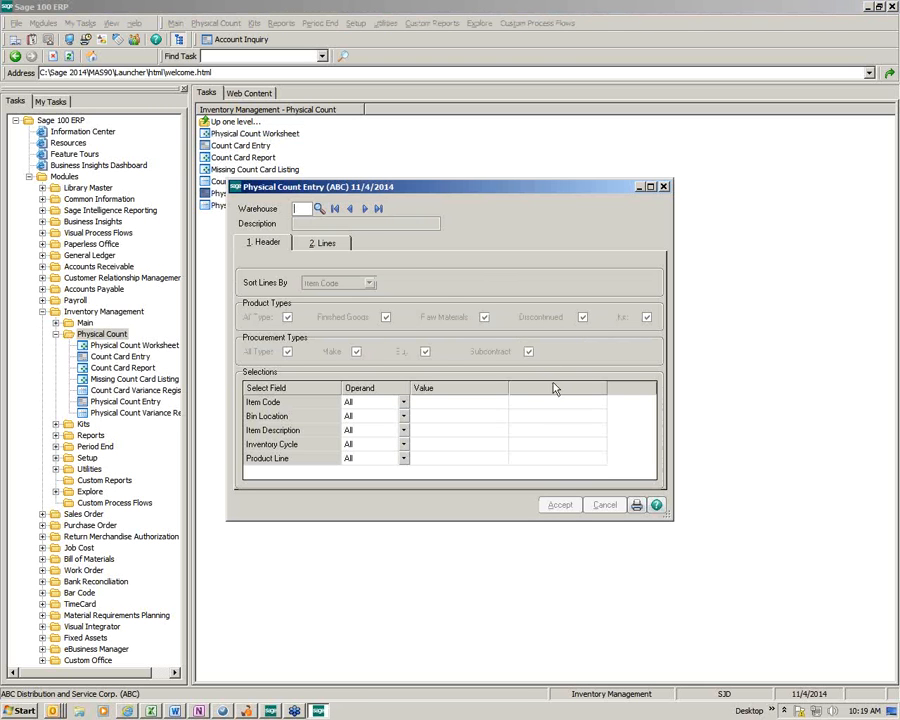
left_click(364, 208)
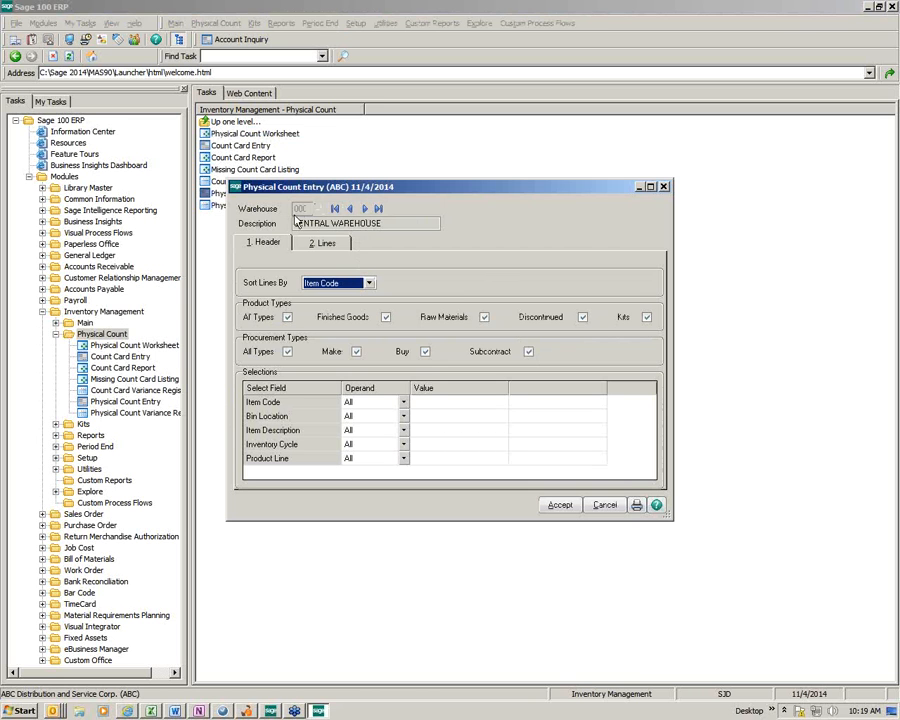
left_click(323, 245)
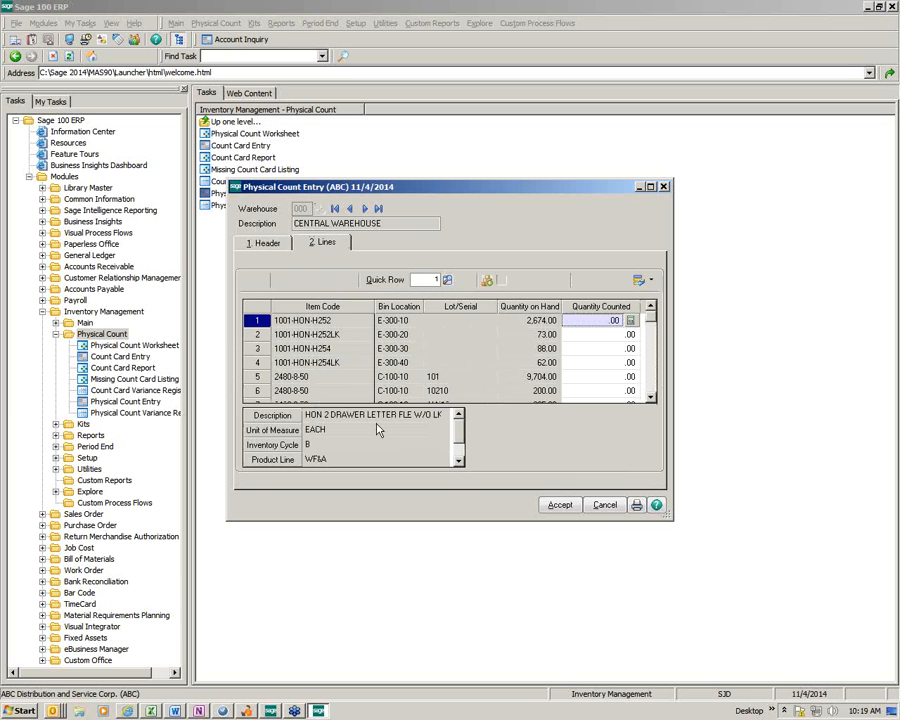
type("2675")
key("Return")
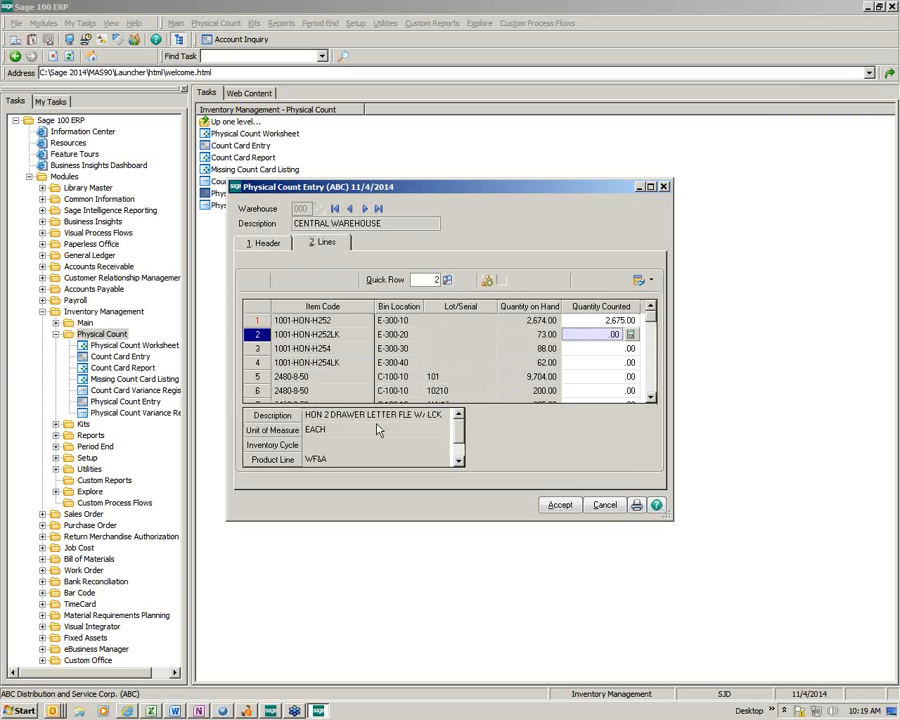
type("73")
key("Return")
type("86")
key("Return")
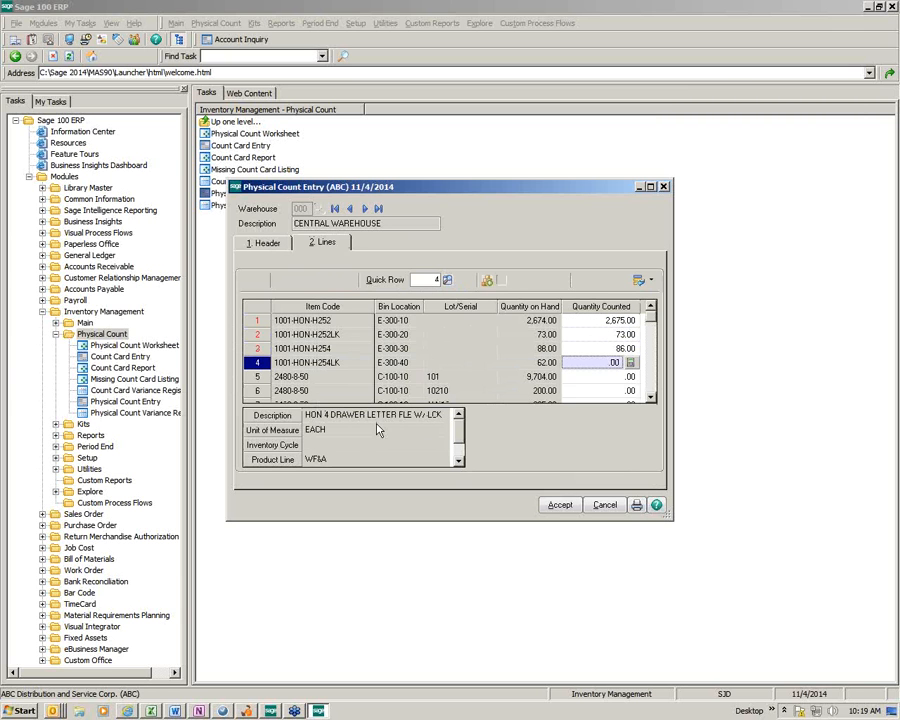
type("65")
key("Return")
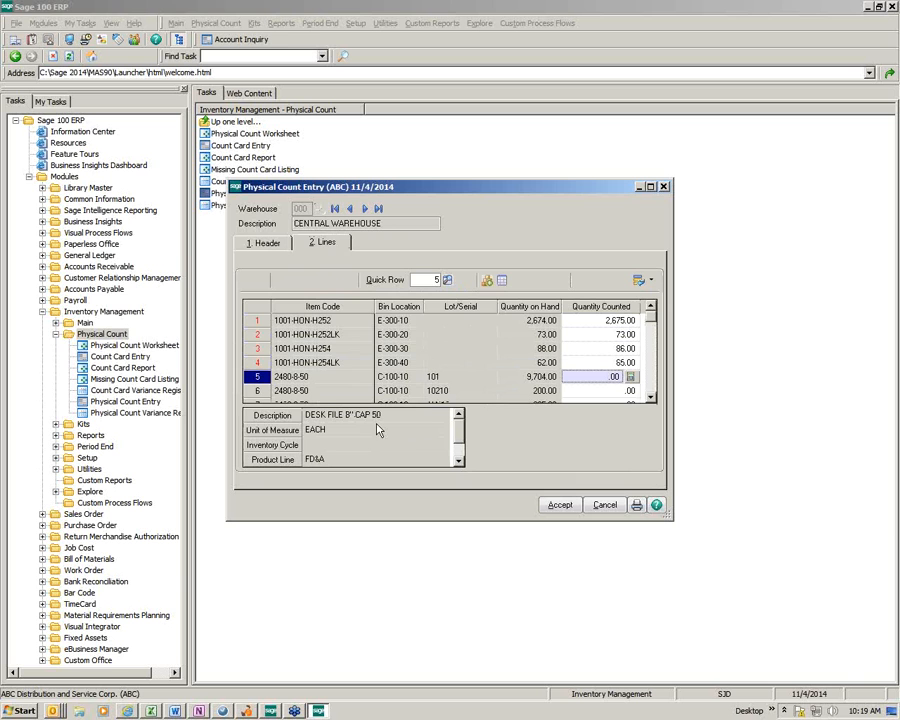
- Enter counted quantities for item 2480-8-50: 9500 for lot 101, 200 for lot 10210 and 324 for lot JAN10
type("8500")
key("Return")
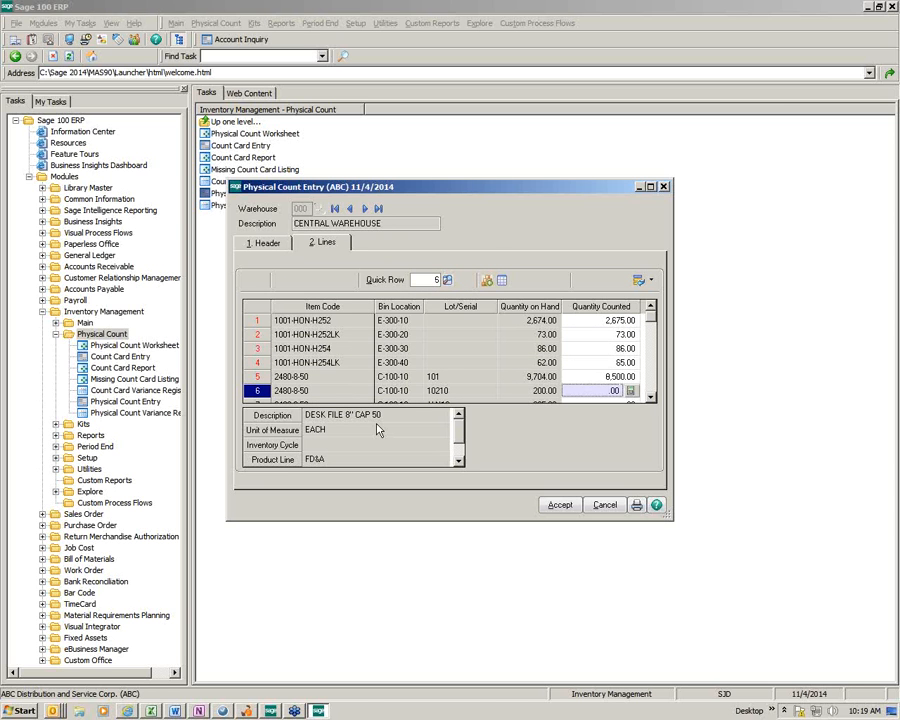
type("200")
key("Return")
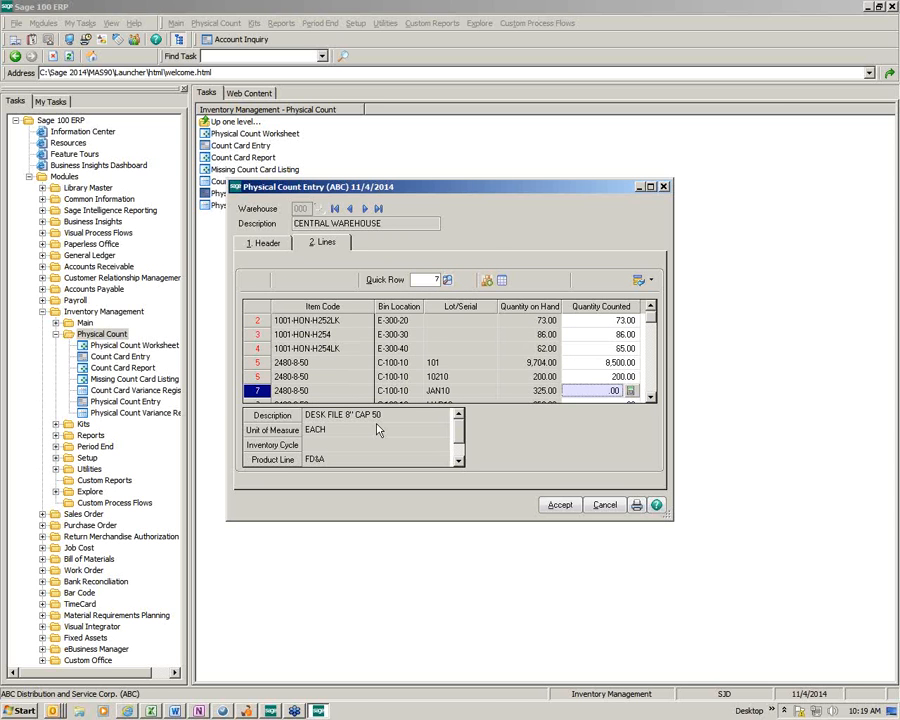
type("324")
key("Return")
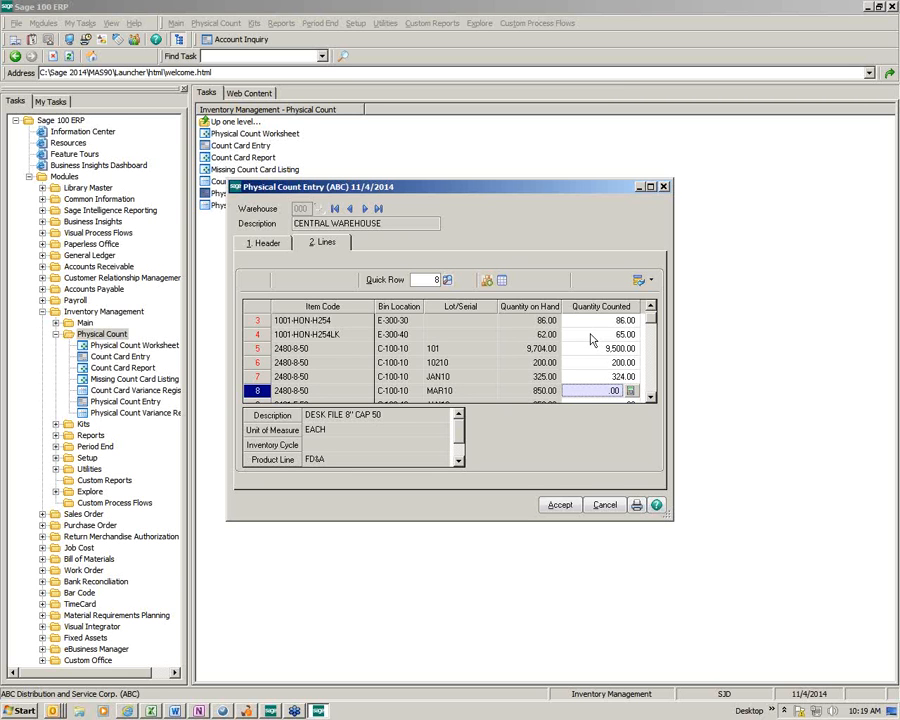
- Accept the counted quantities, close Physical Count Entry, and preview the Physical Count Variance Register for all items
left_click(558, 504)
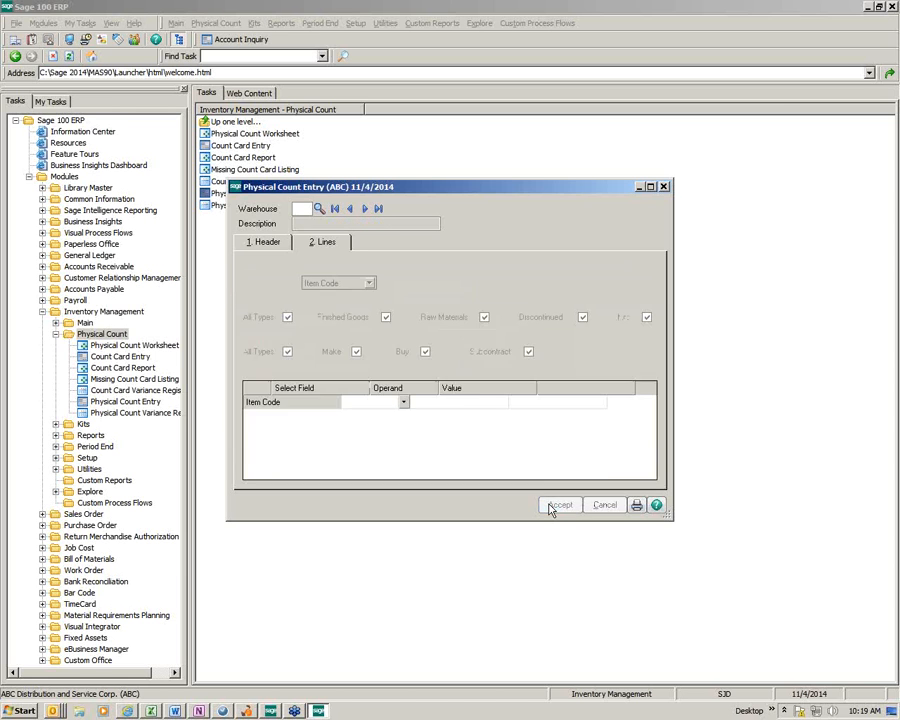
left_click(664, 188)
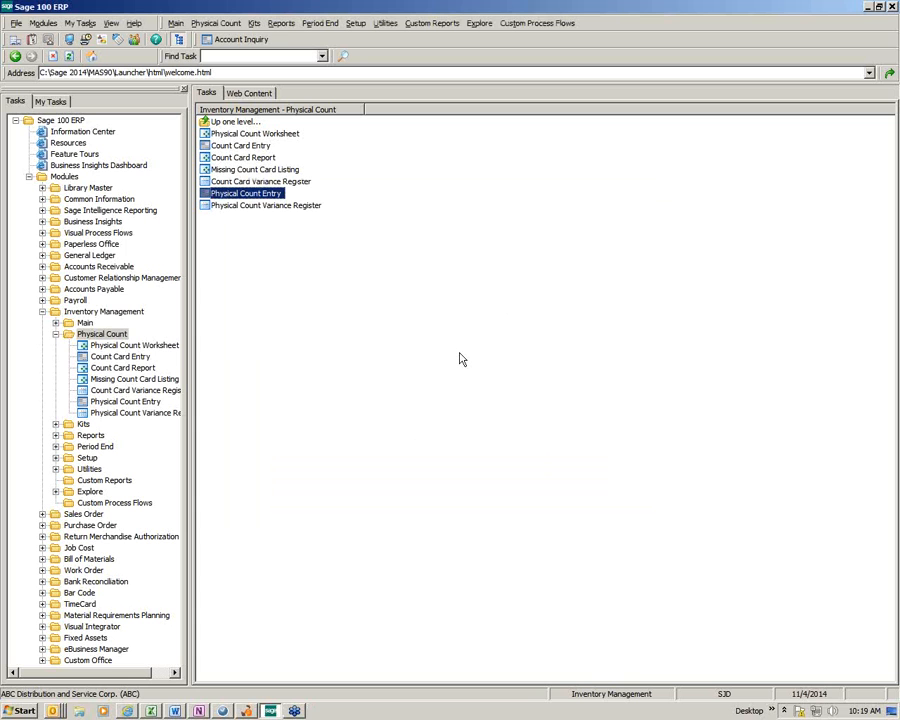
left_click(256, 207)
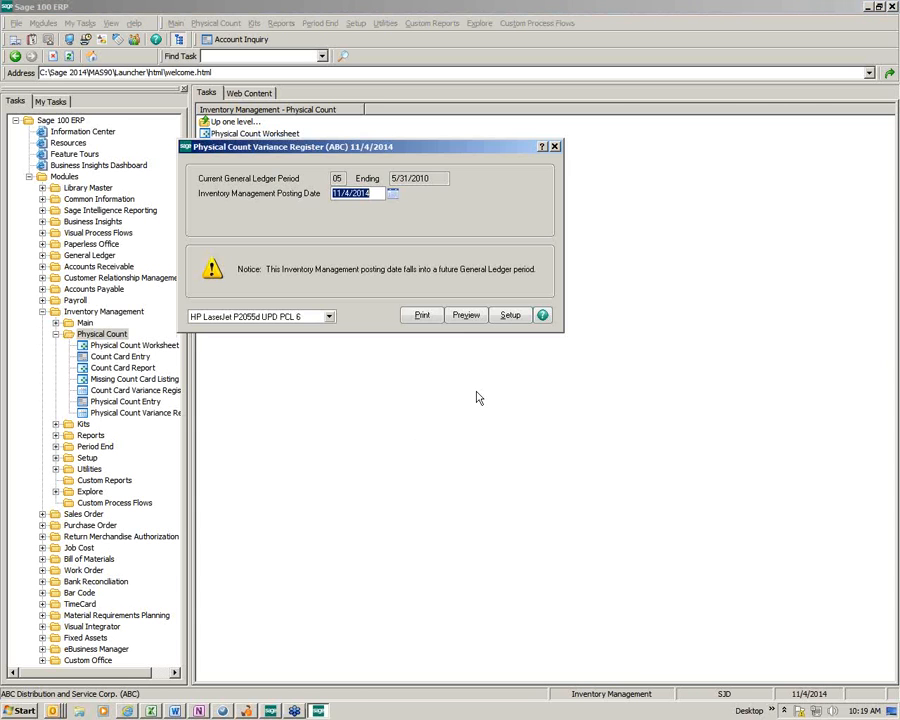
left_click(468, 318)
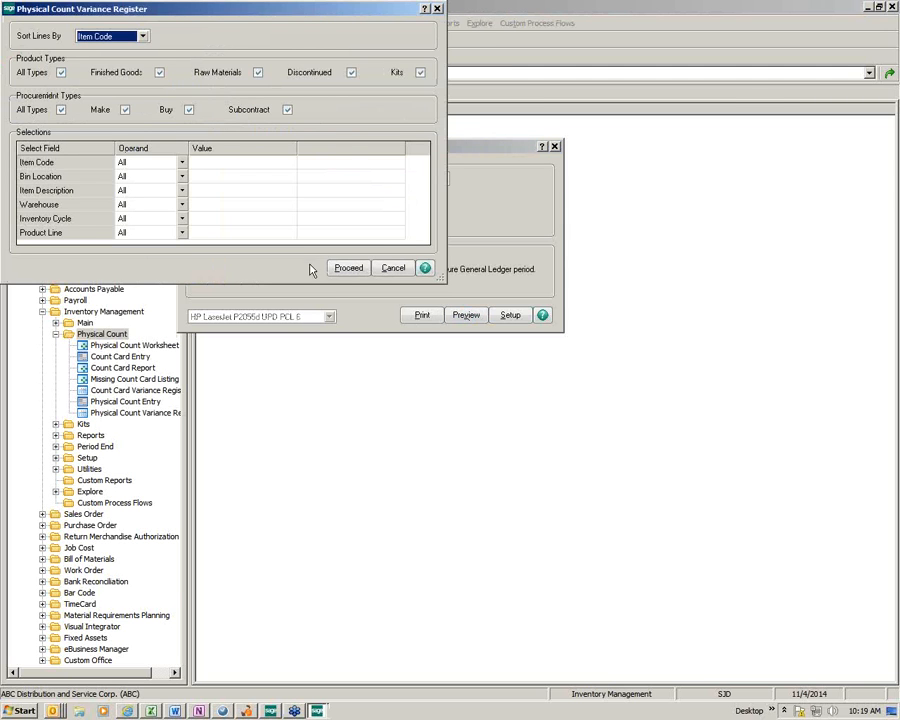
left_click(346, 270)
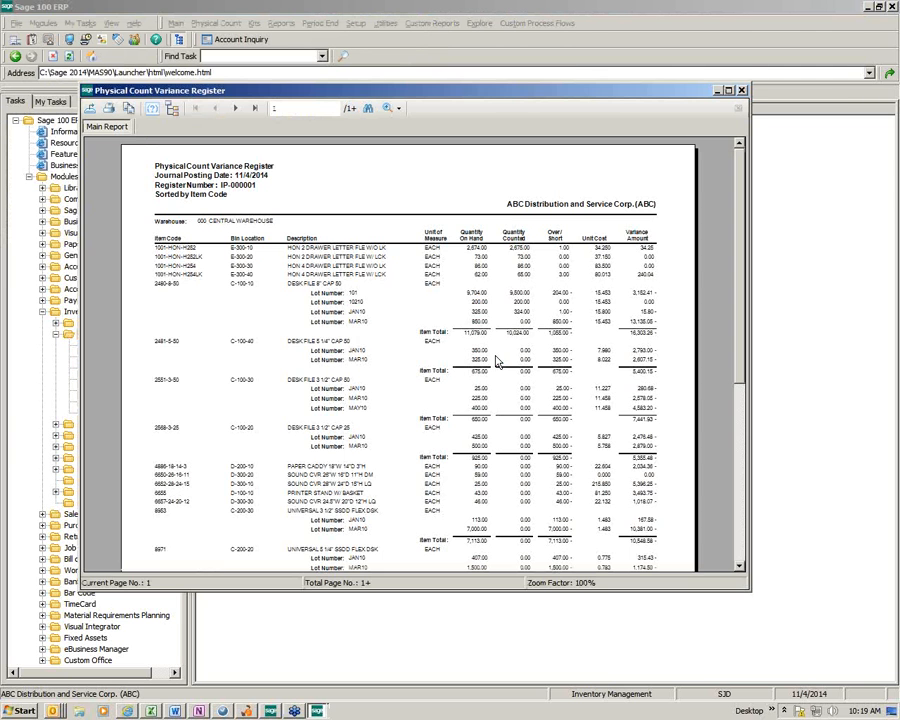
- At 150% zoom, compare on-hand, counted and over/short quantities for items 1001-HON-H252, H252LK and 2480-8-50; close the register without updating it
left_click(729, 90)
left_click(315, 24)
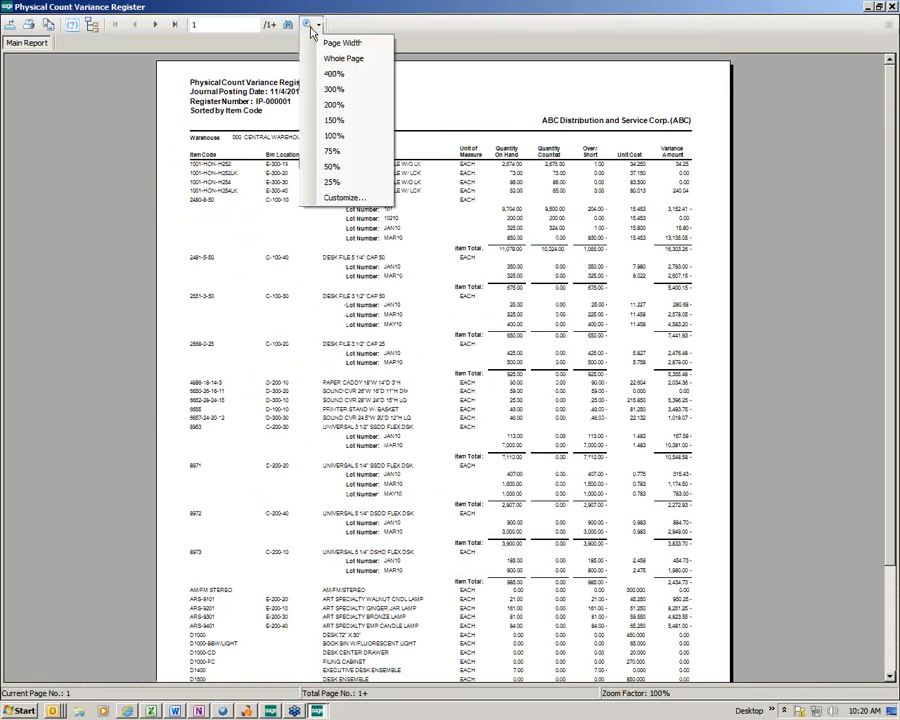
left_click(333, 120)
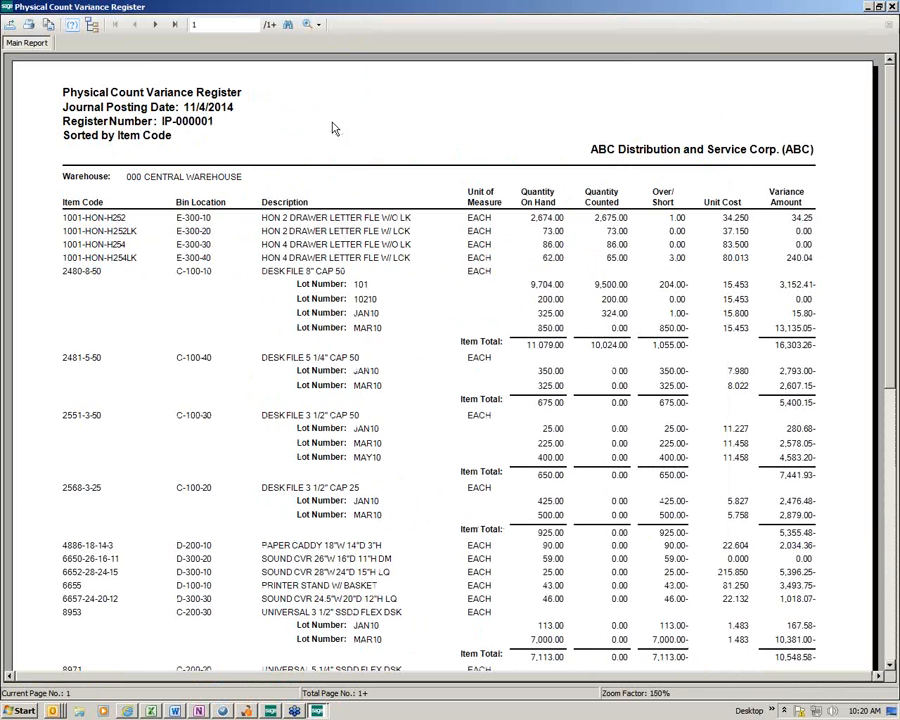
left_click(542, 220)
left_click(611, 219)
left_click(612, 219)
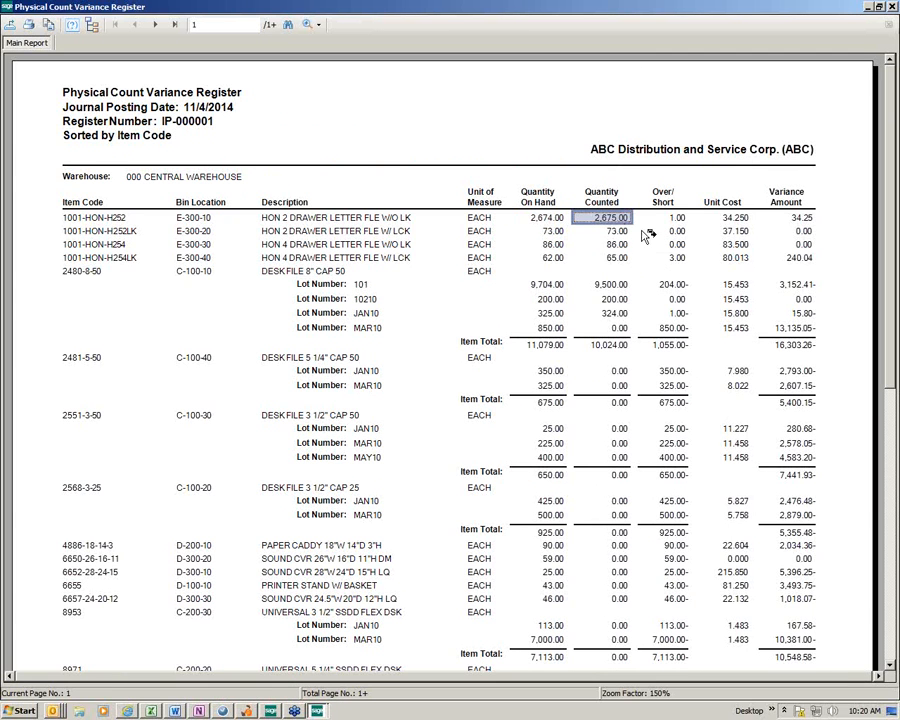
left_click(684, 220)
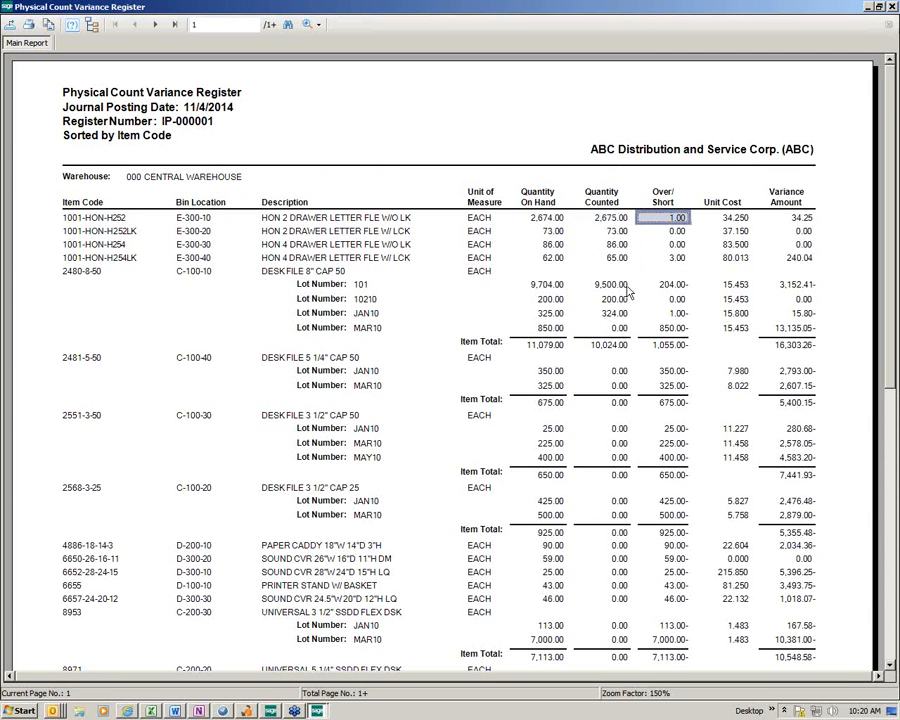
left_click(553, 232)
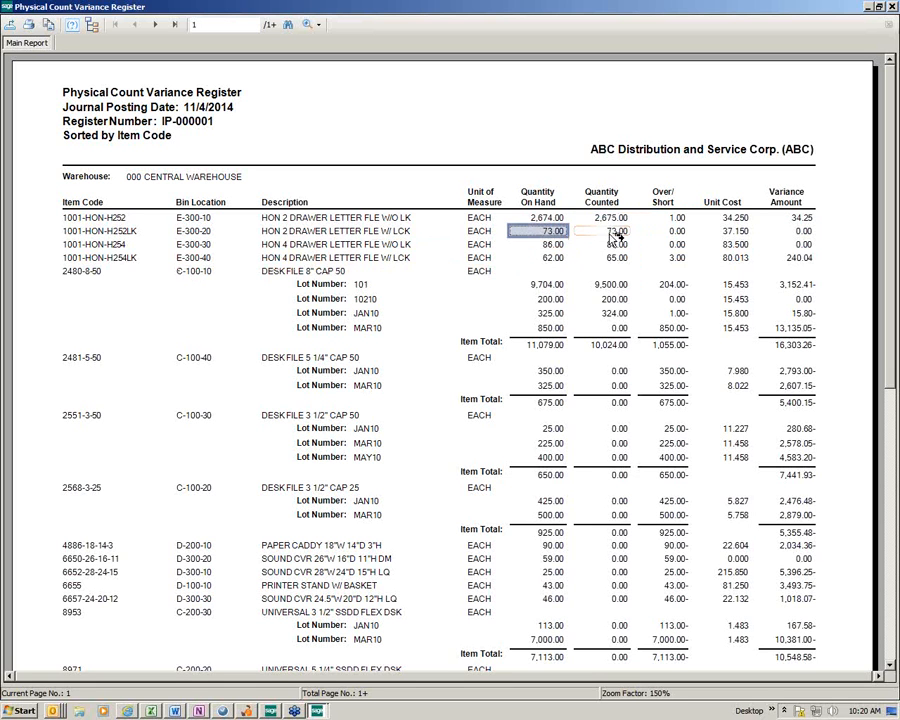
left_click(610, 231)
left_click(676, 231)
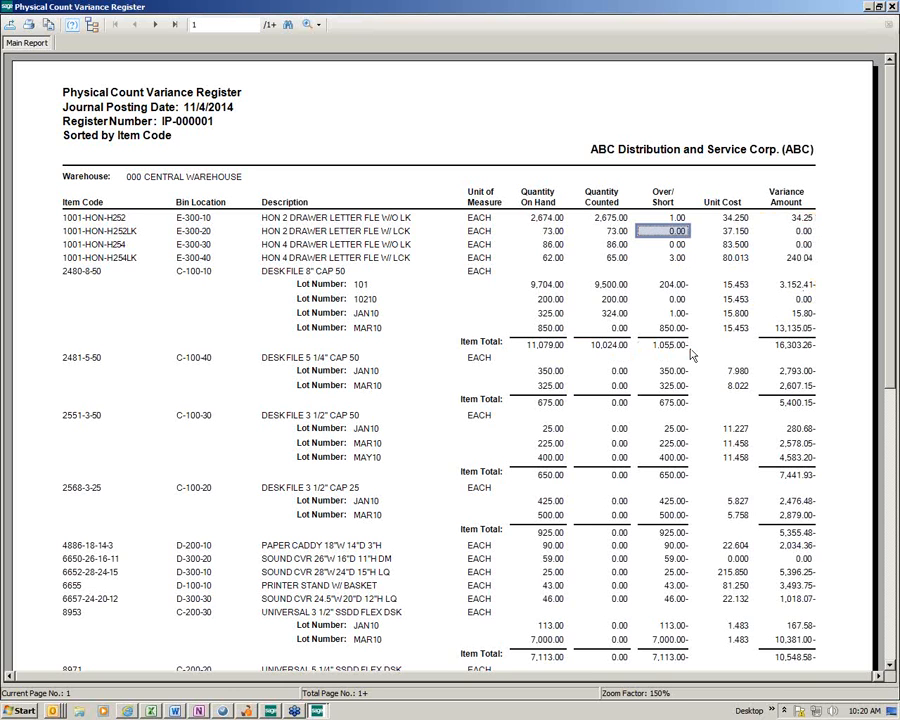
left_click(668, 286)
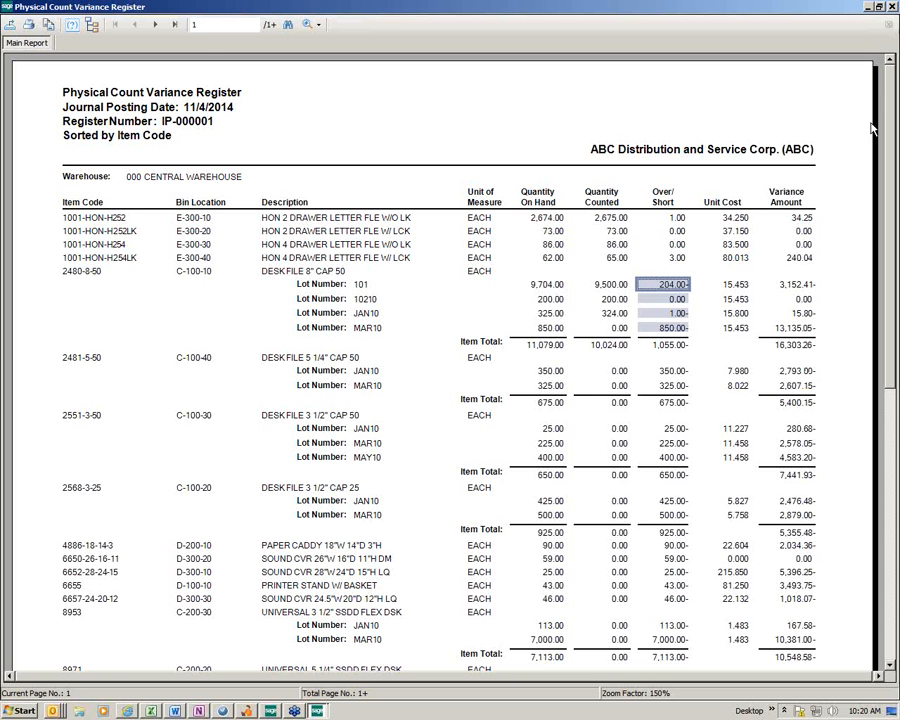
left_click(891, 8)
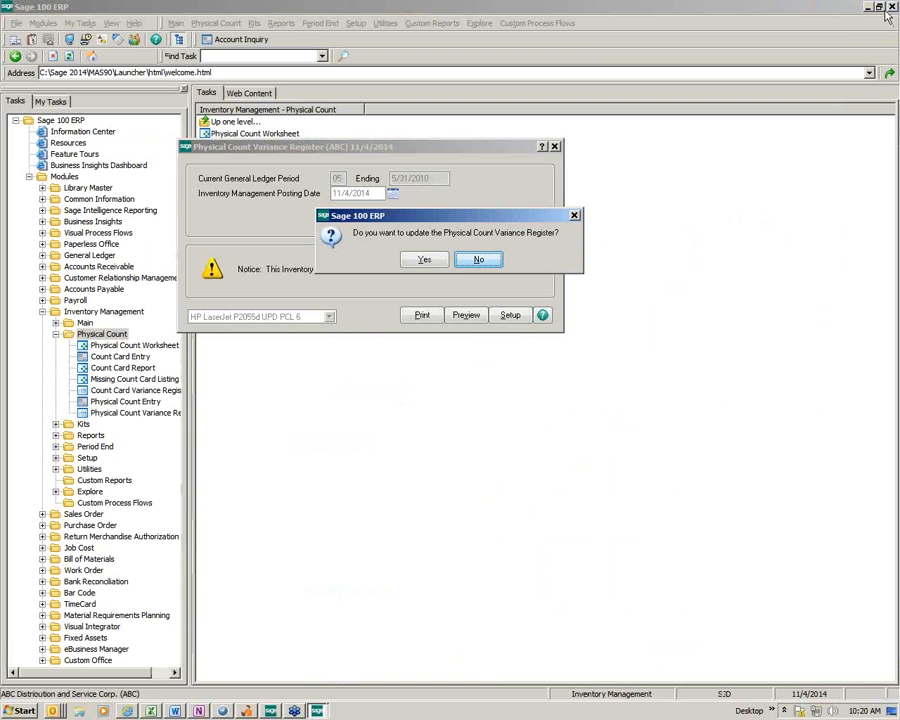
left_click(480, 260)
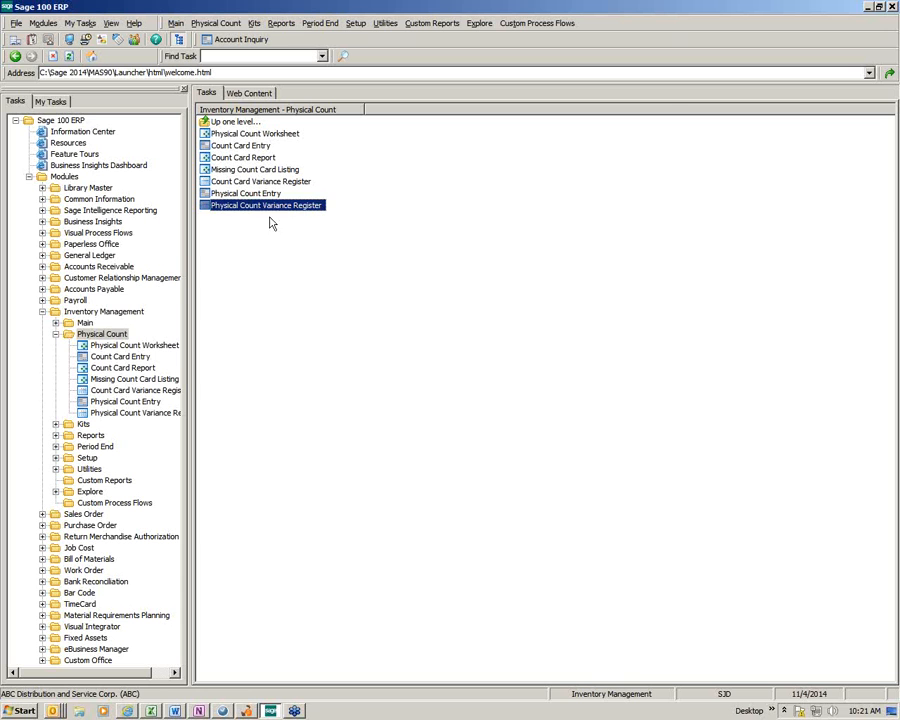
- Preview the Inventory Valuation Report from the Inventory Management reports using the STANDARD setting
double_click(91, 438)
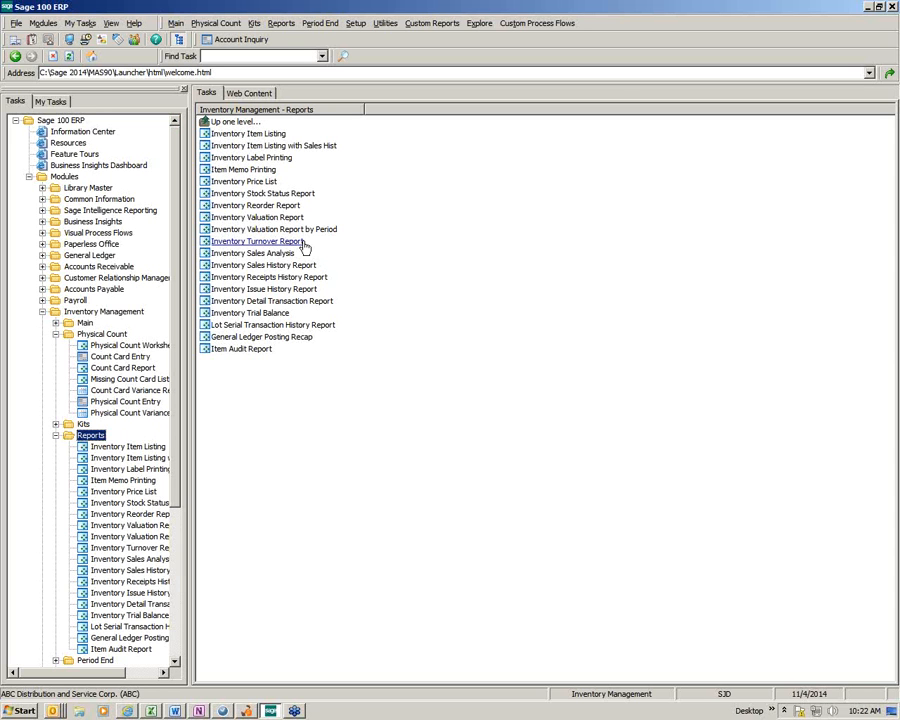
left_click(284, 219)
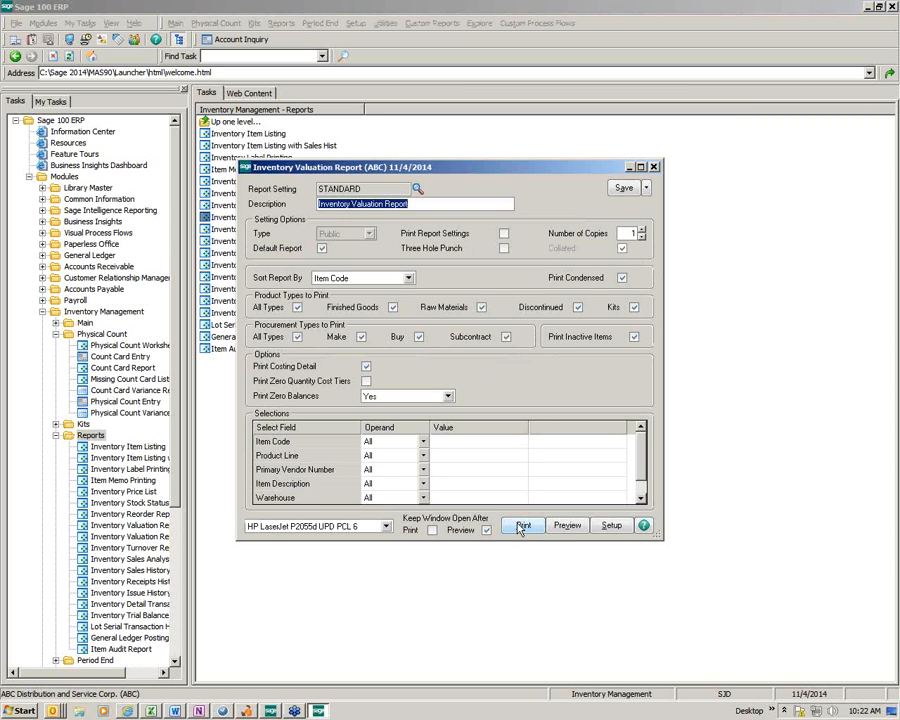
left_click(567, 525)
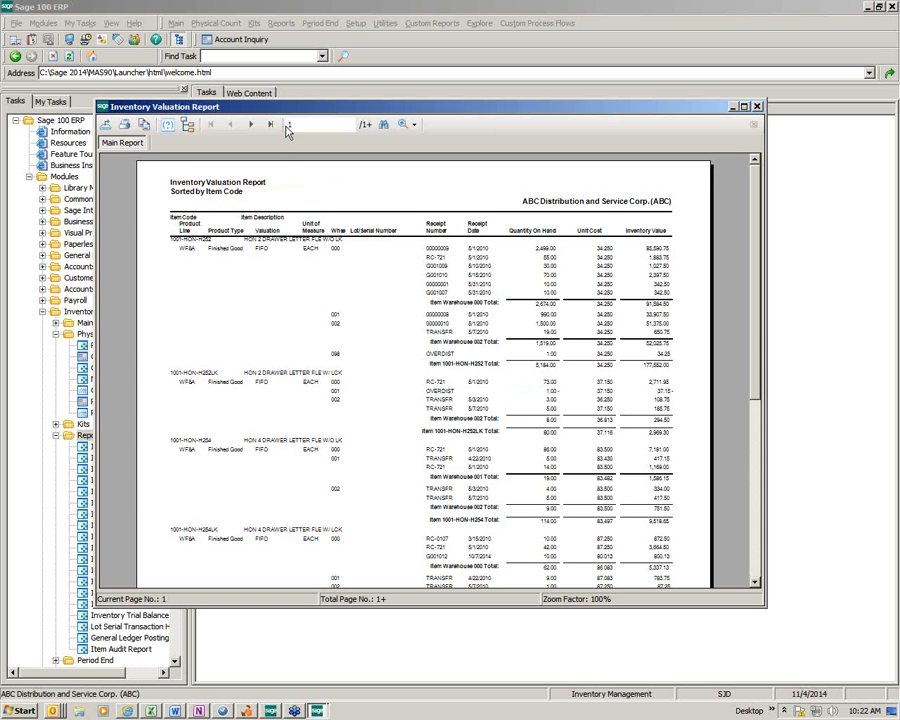
- Check the report total on the valuation report's last page at 150% zoom, and close the report
left_click(271, 126)
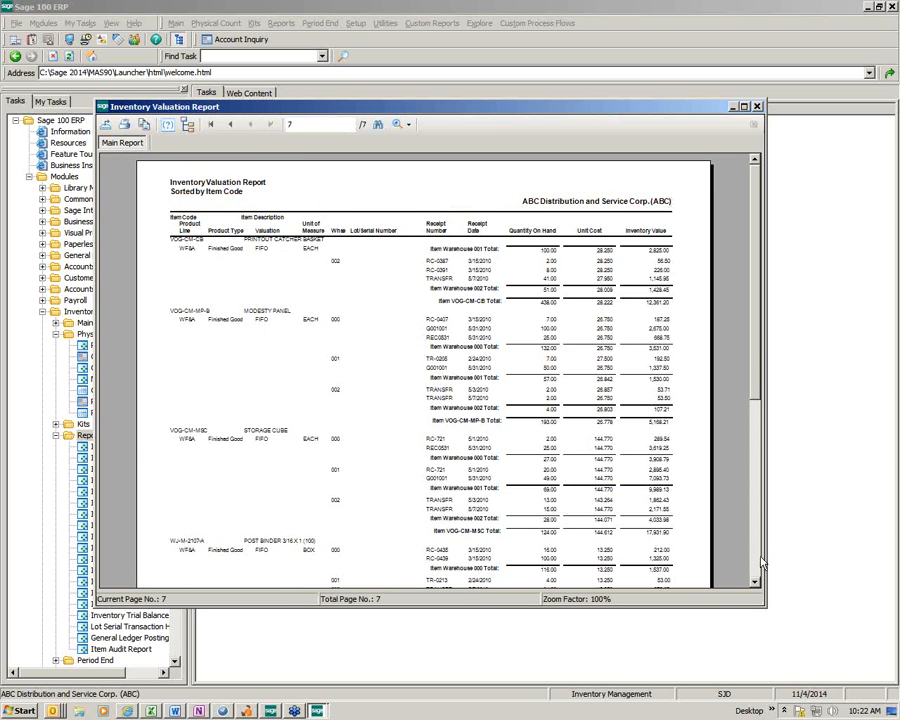
left_click(744, 106)
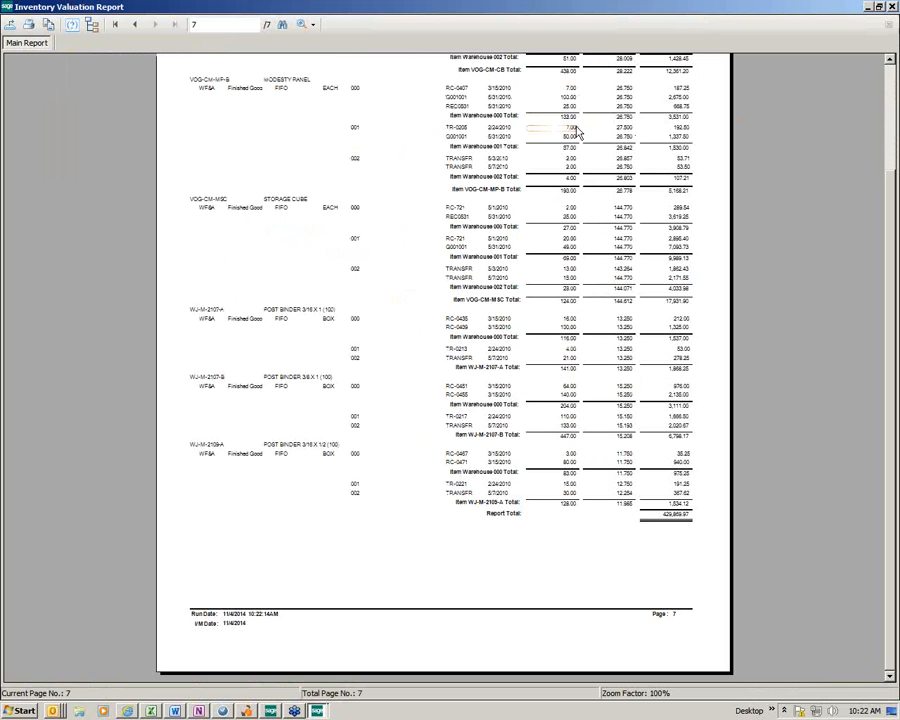
left_click(309, 25)
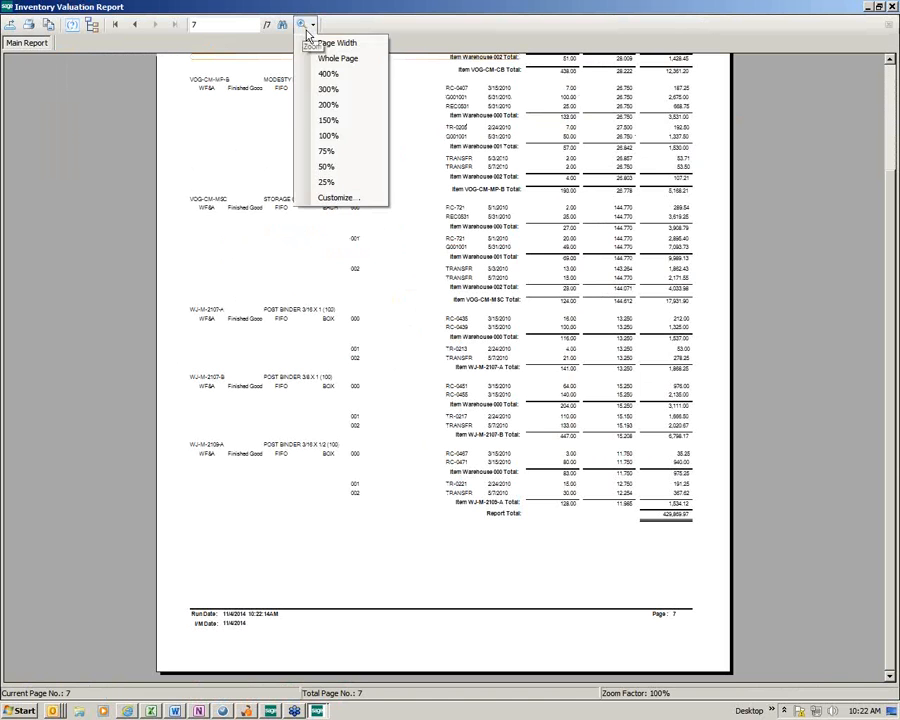
left_click(344, 121)
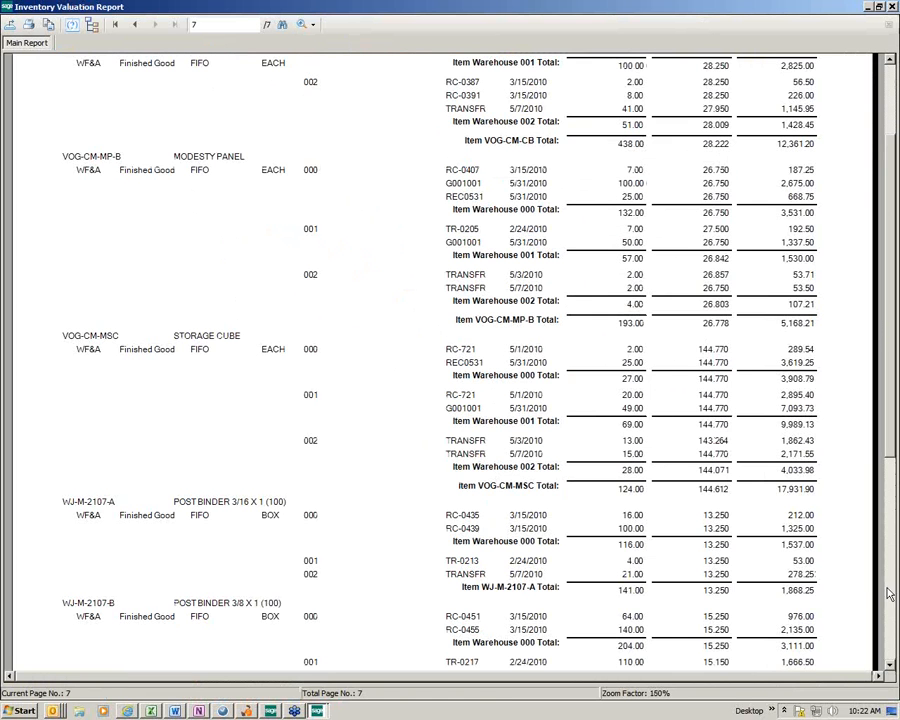
scroll(800, 440, "down", 5)
left_click(793, 428)
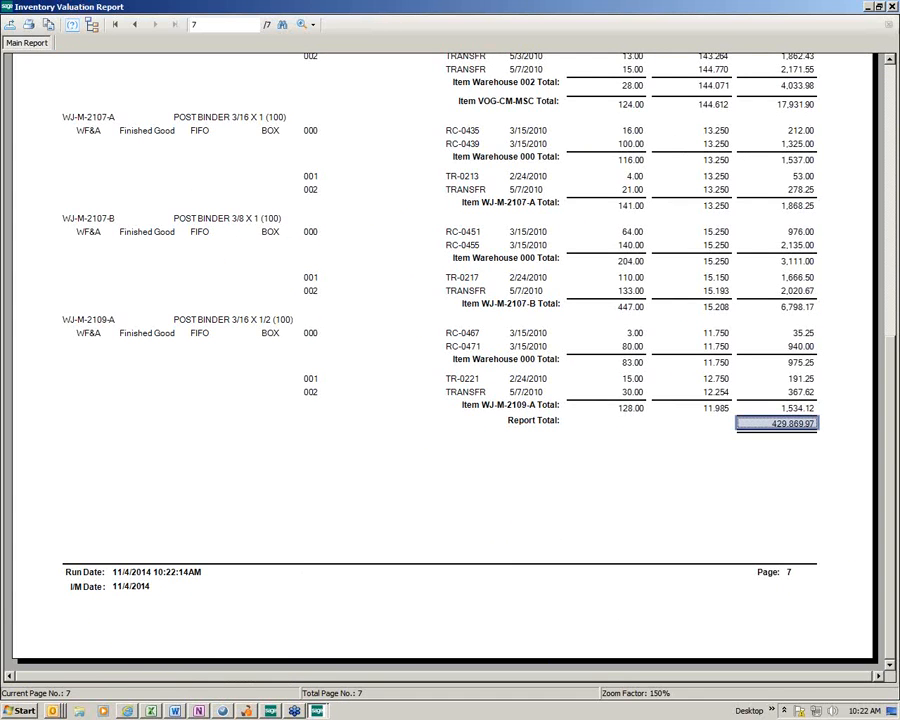
key("alt+F4")
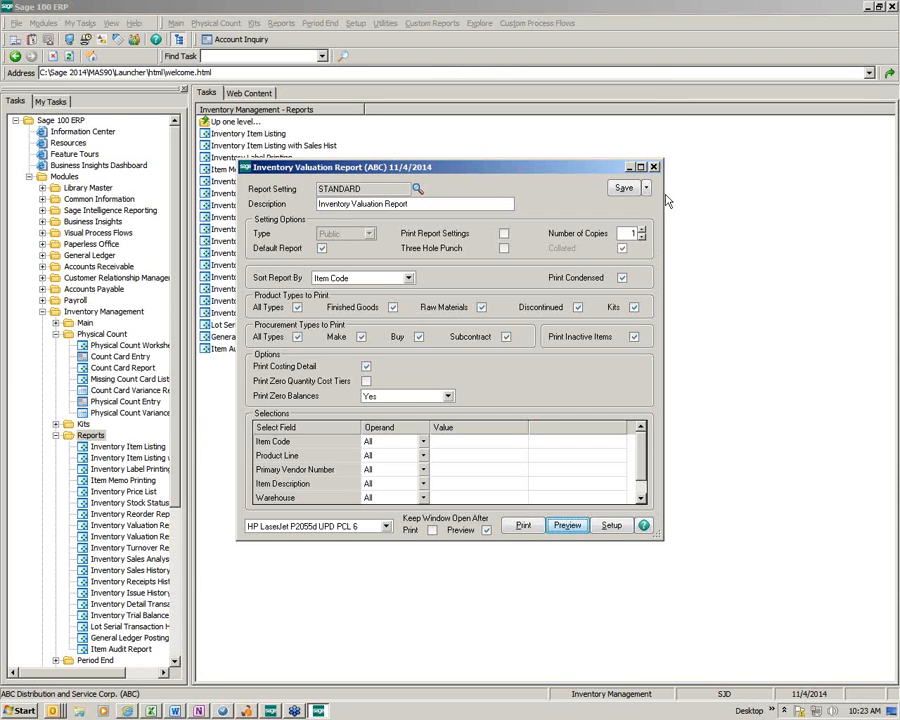
left_click(653, 166)
- Preview the General Ledger Detail Report for account 115-00-01, Inventory - East Warehouse, for period 05 of fiscal year 2010
double_click(89, 255)
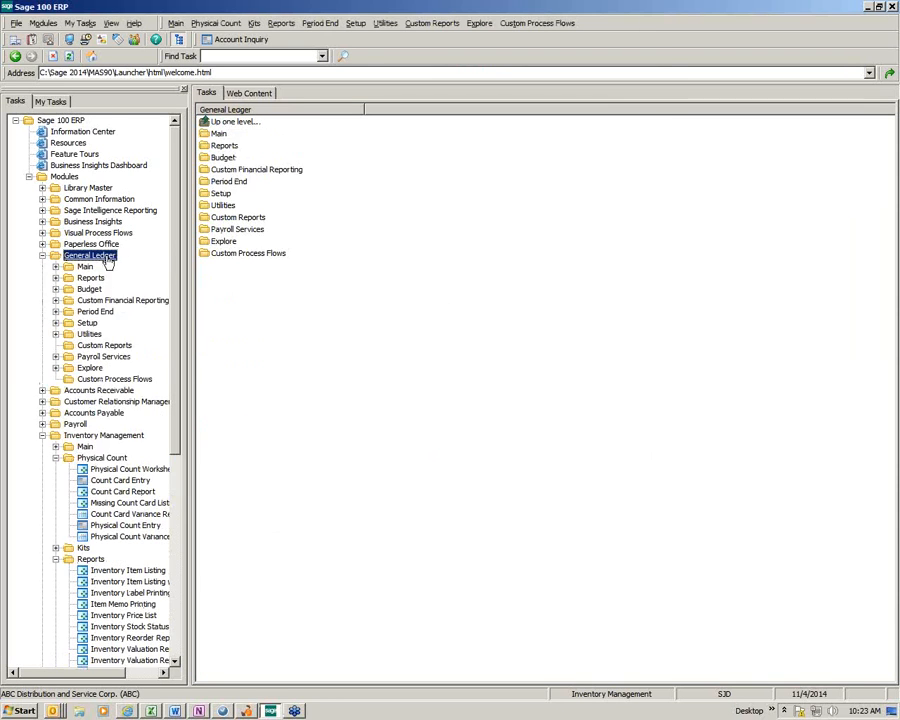
double_click(90, 277)
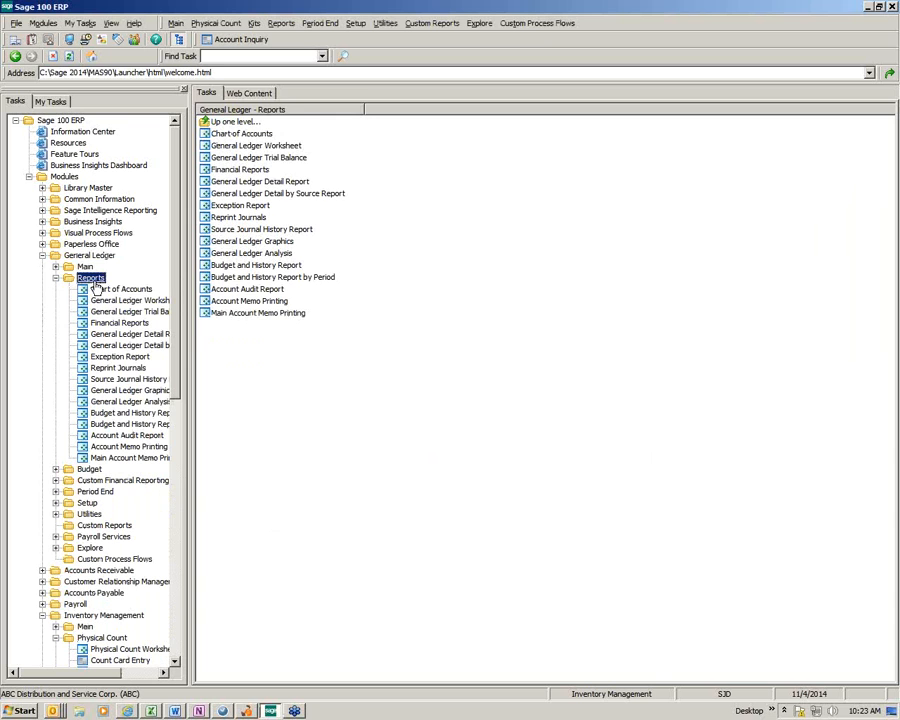
left_click(265, 182)
left_click(270, 151)
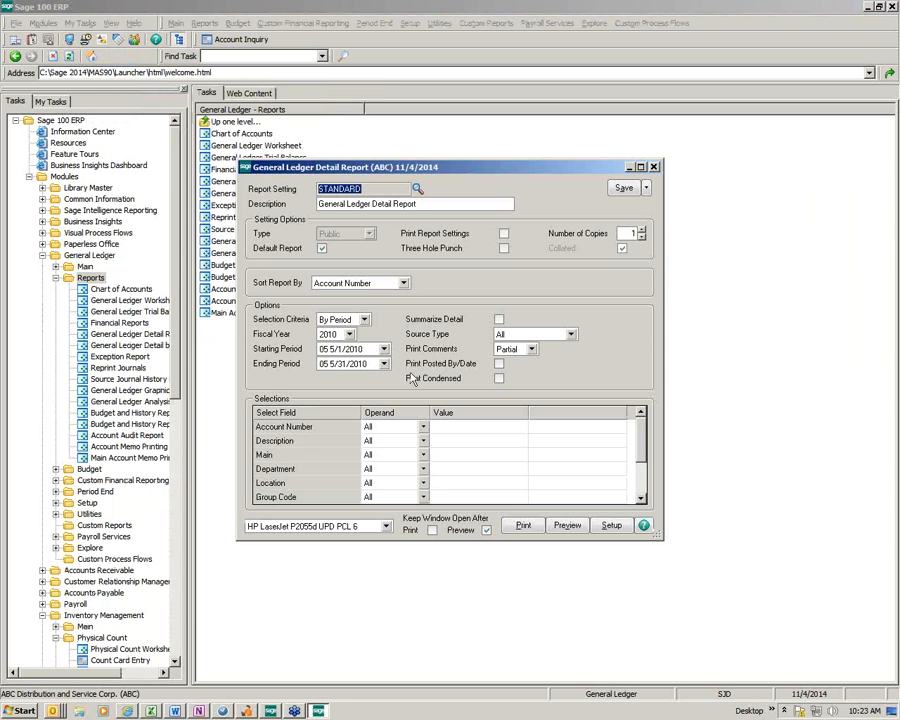
left_click(474, 428)
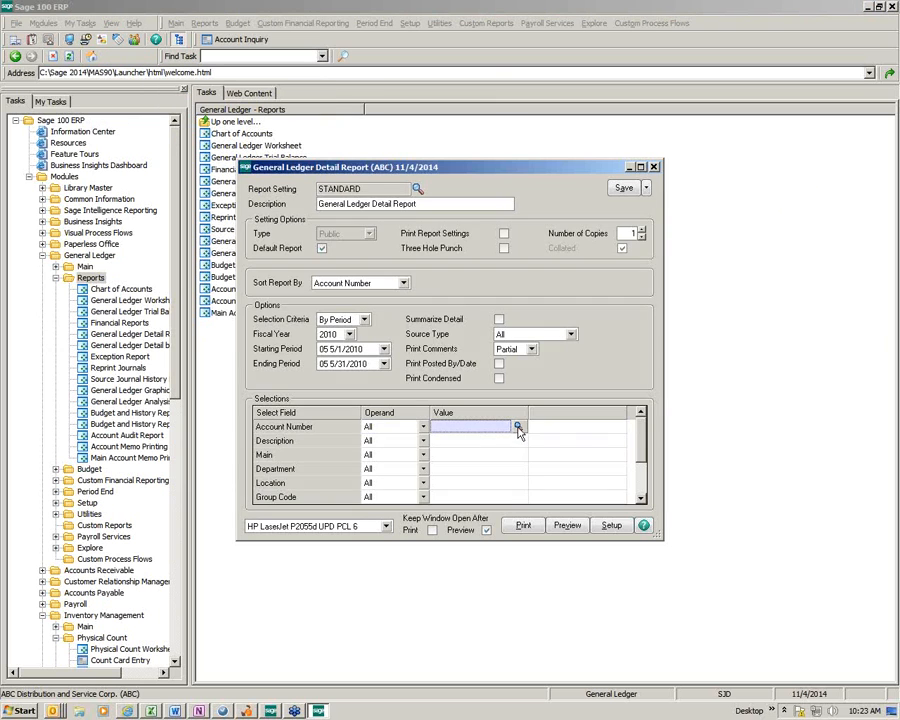
left_click(518, 427)
double_click(498, 332)
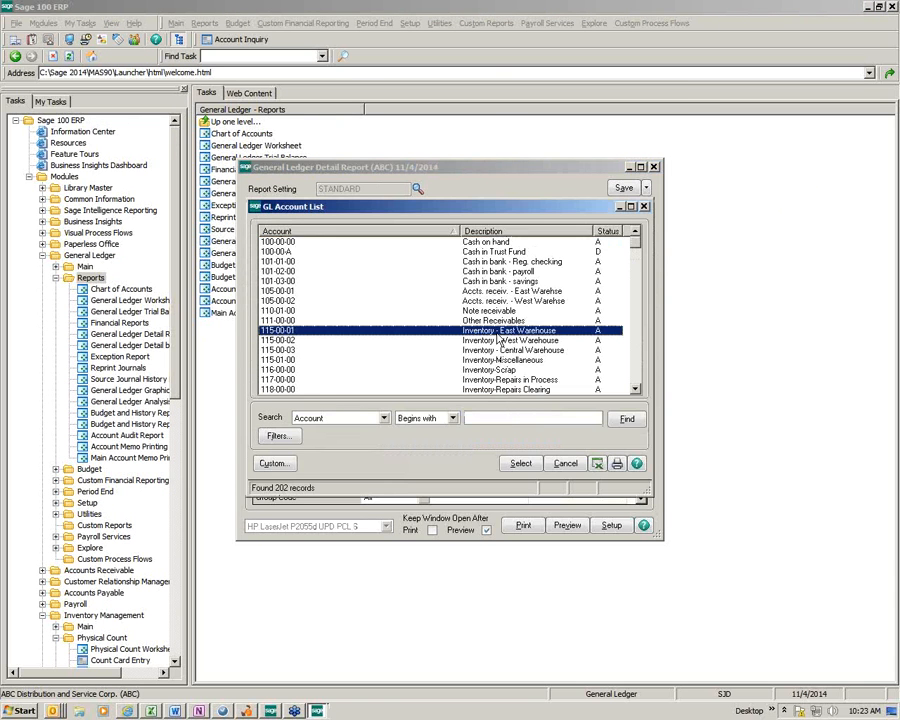
left_click(567, 527)
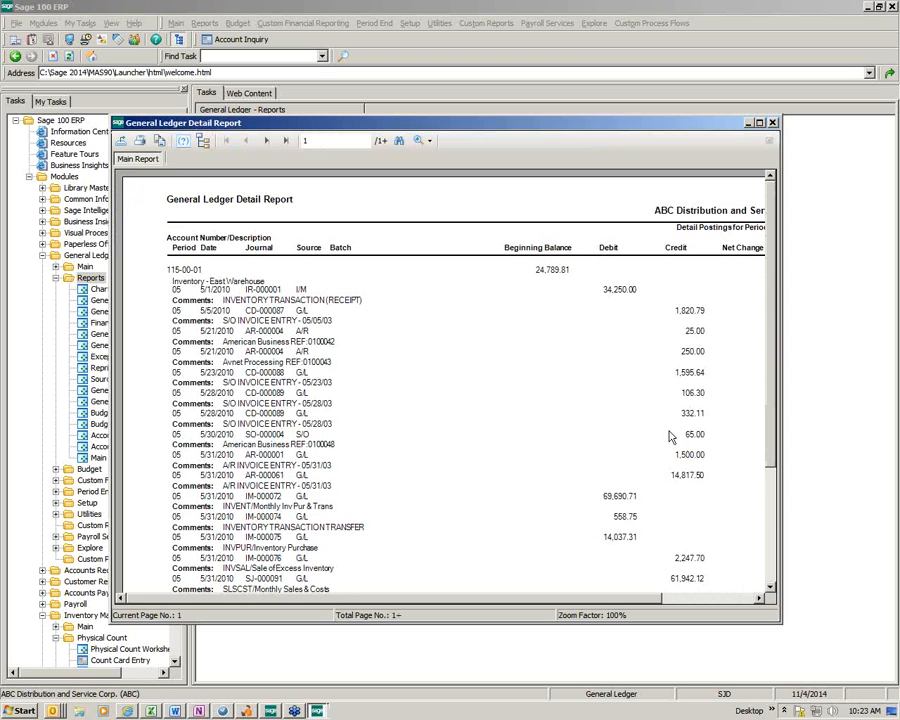
- Check the account's ending balance on the ledger report's last page, close the report and collapse the General Ledger module
left_click(772, 560)
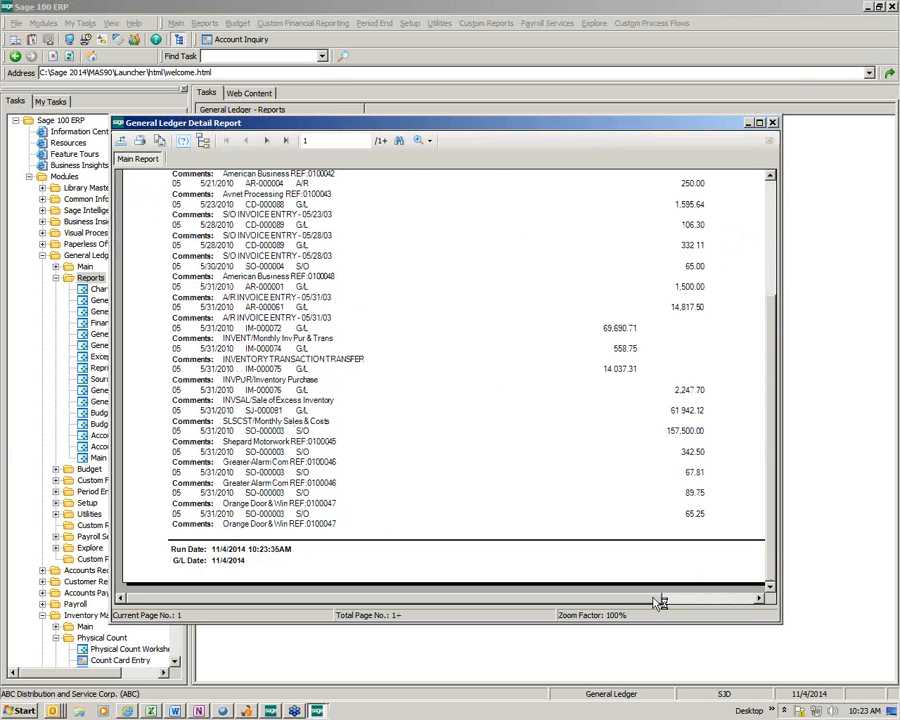
left_click(286, 140)
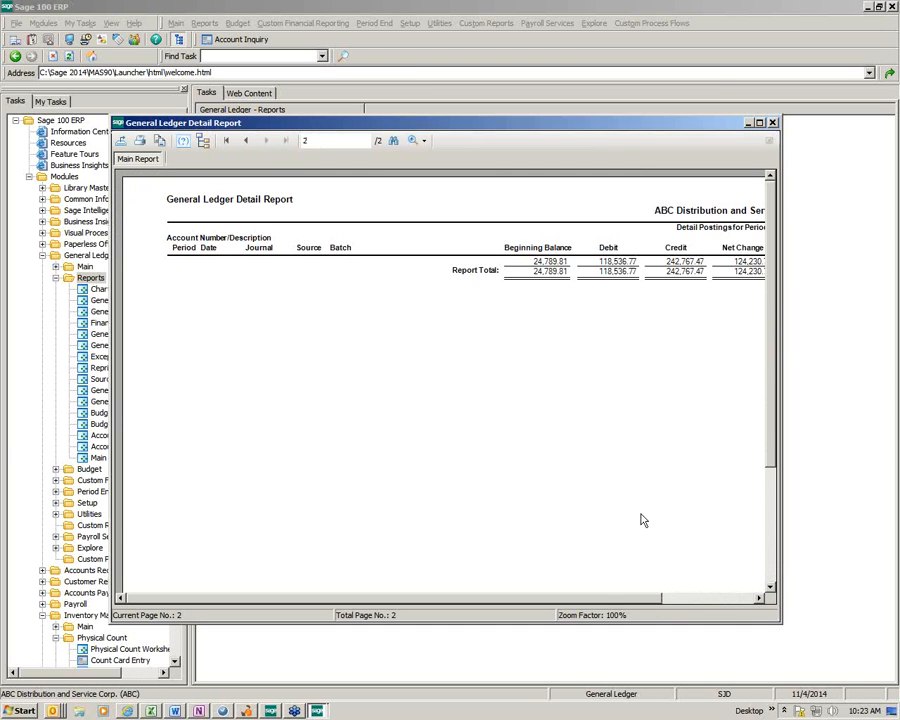
left_click(722, 598)
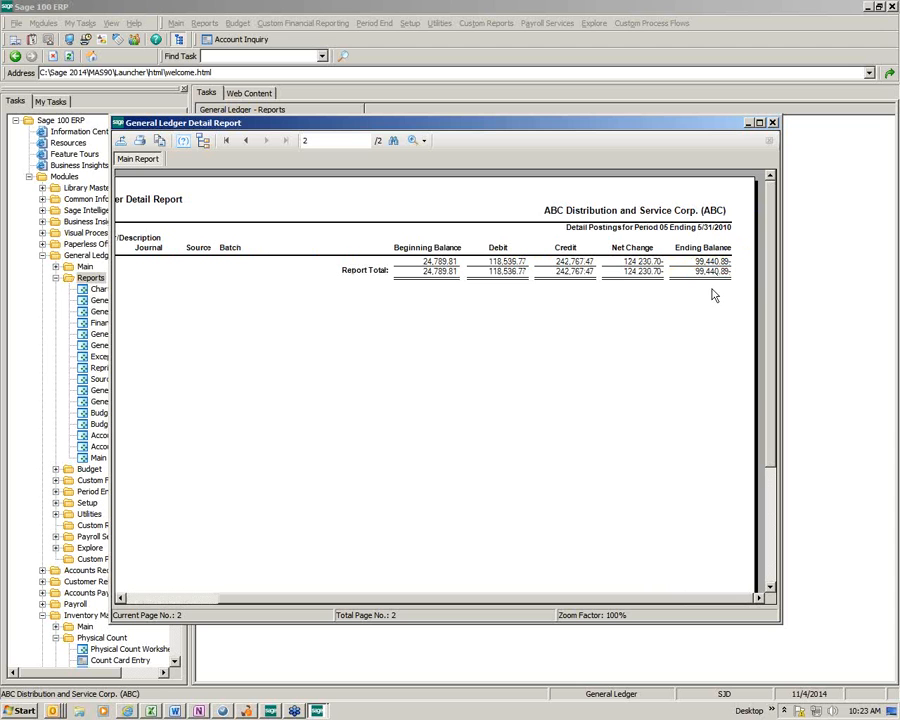
left_click(773, 123)
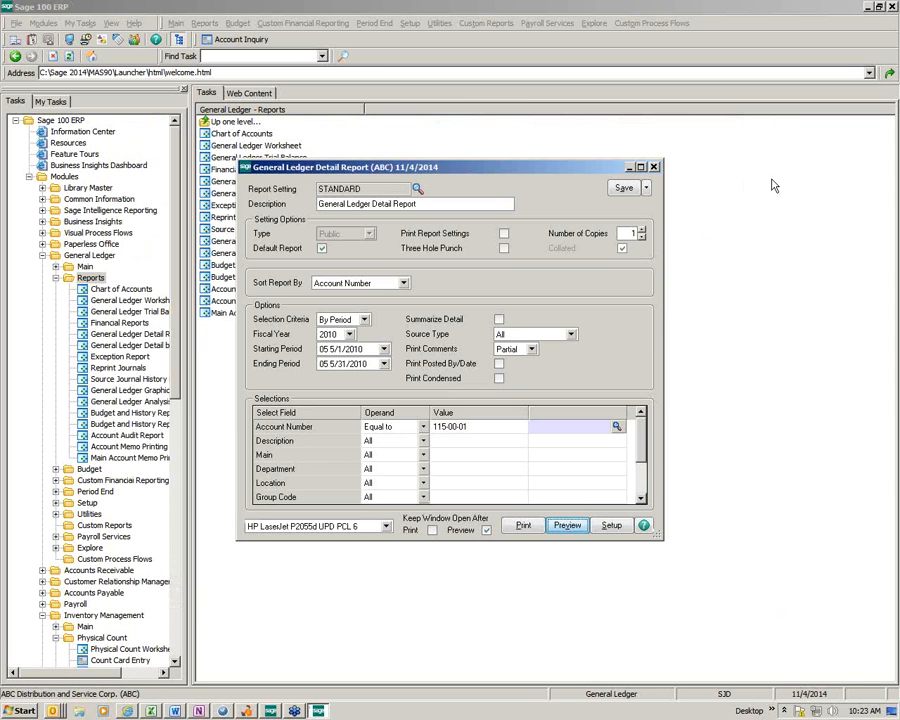
left_click(653, 168)
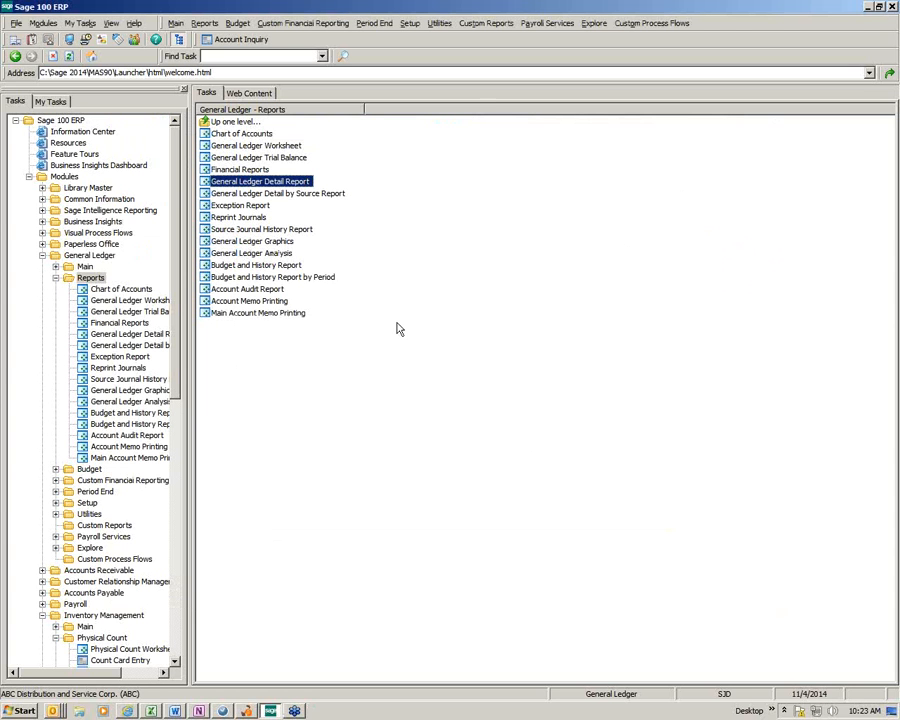
left_click(56, 278)
left_click(43, 256)
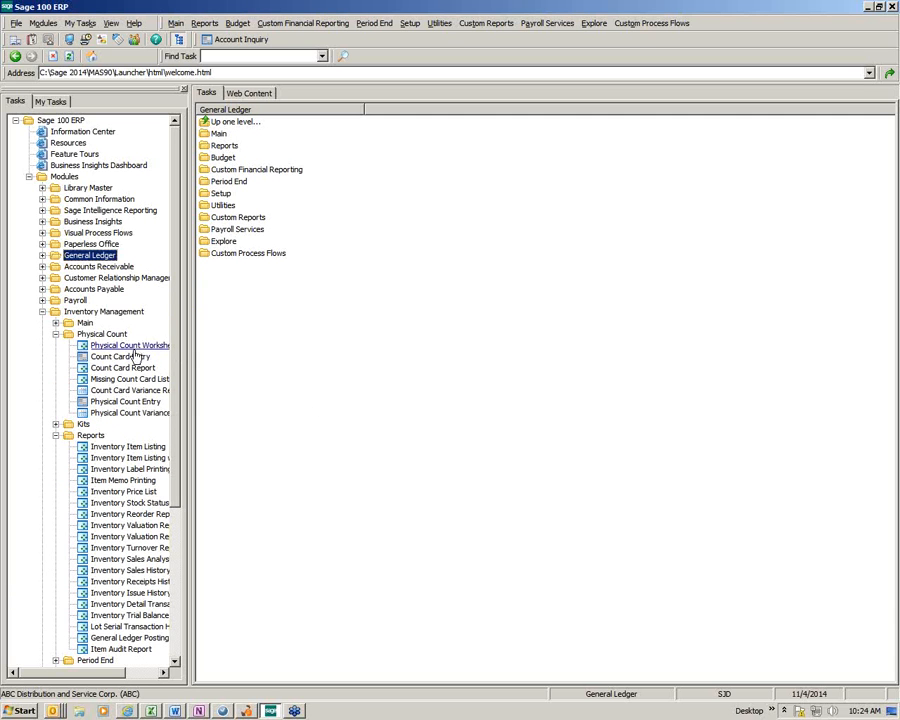
- Run the Physical Count Worksheet with the Clear Frozen Items option to release the frozen inventory items
double_click(102, 334)
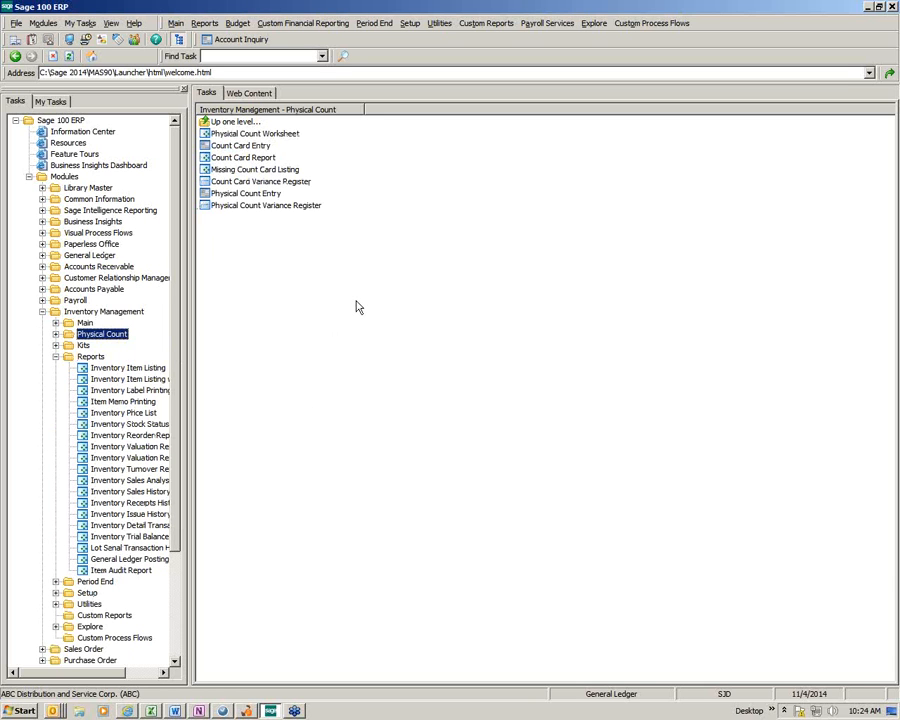
left_click(262, 134)
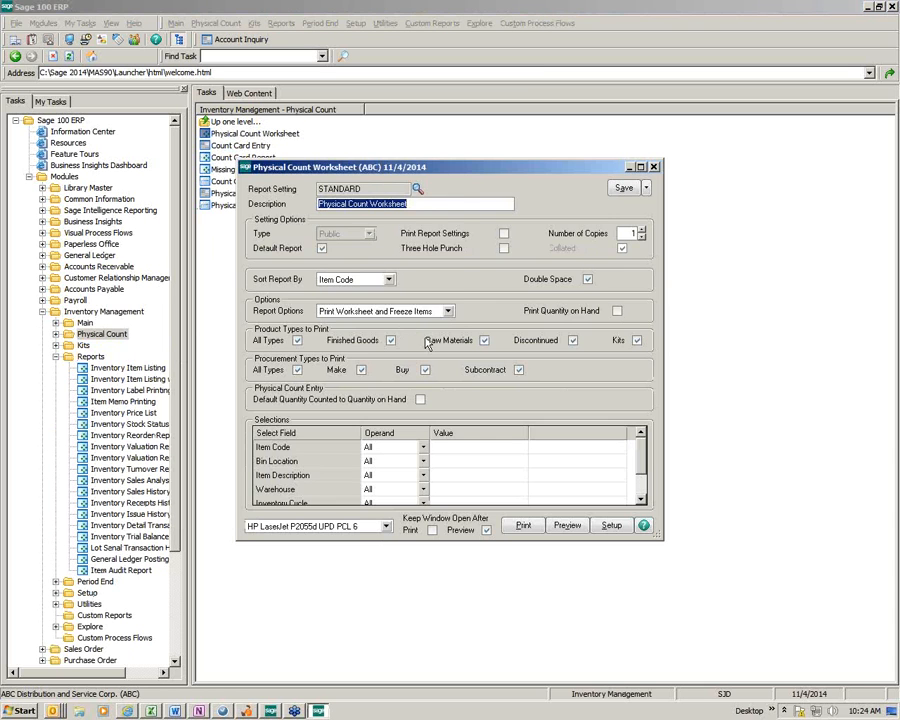
left_click(448, 311)
left_click(385, 351)
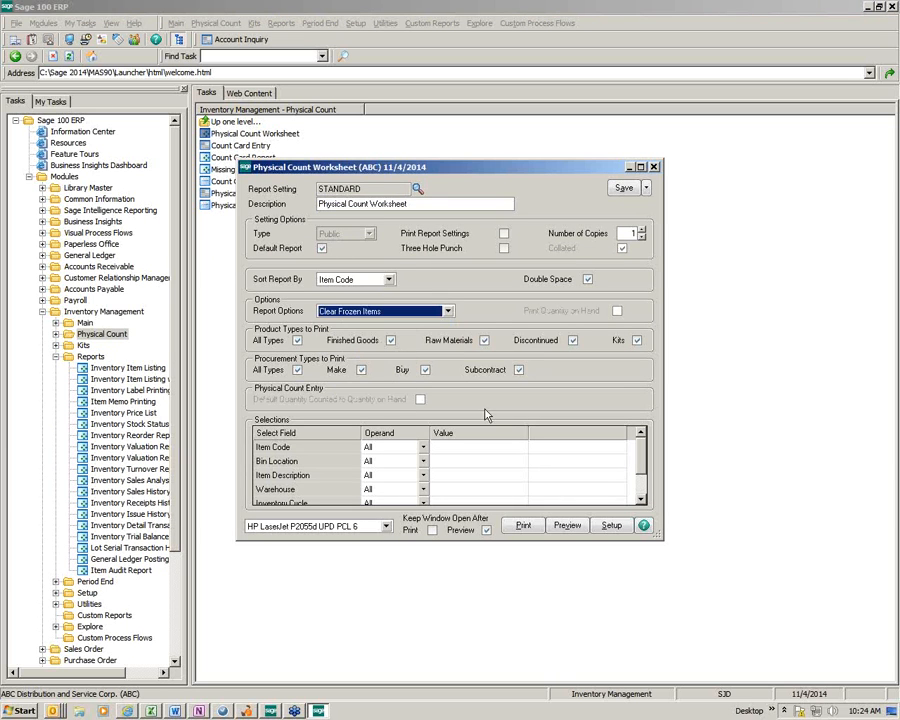
left_click(523, 526)
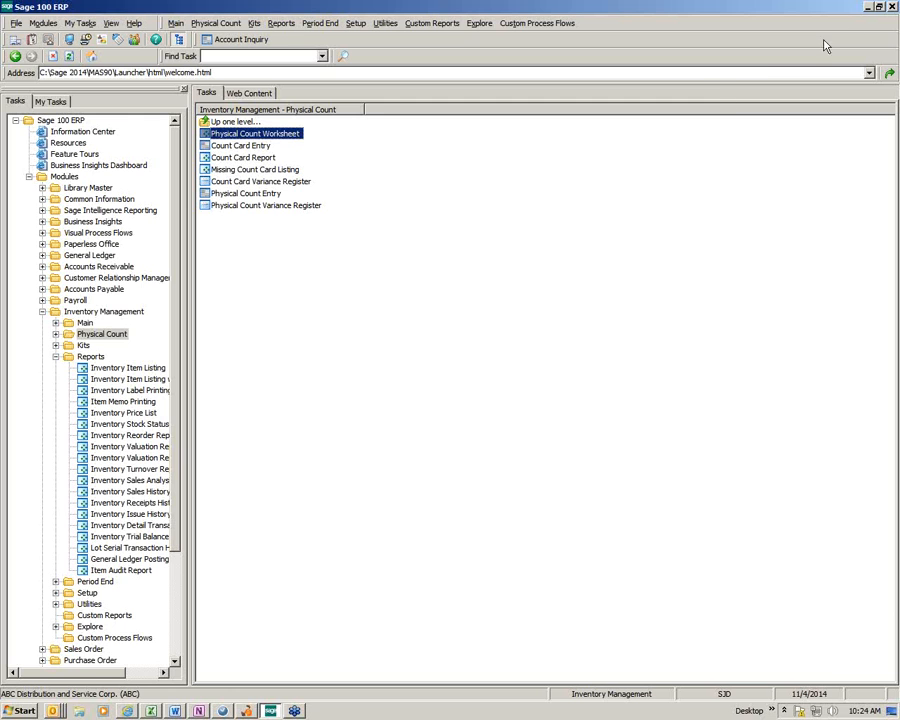
- Switch to Word to review the inventory tag example and count card instructions in Inventory Physical Count Process.docx, and return to Sage 100 ERP
left_click(868, 4)
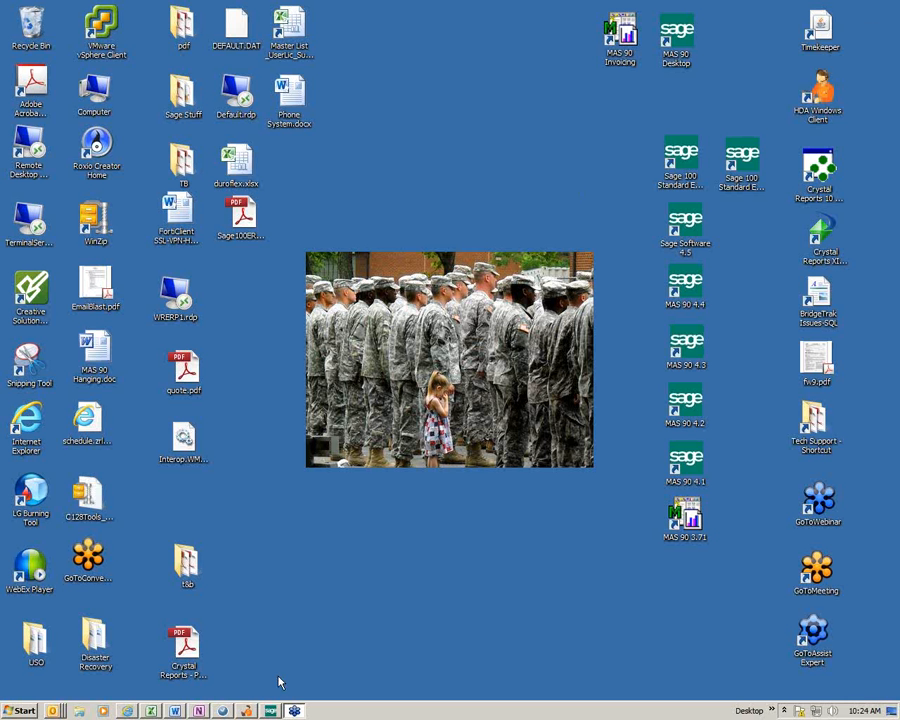
left_click(175, 711)
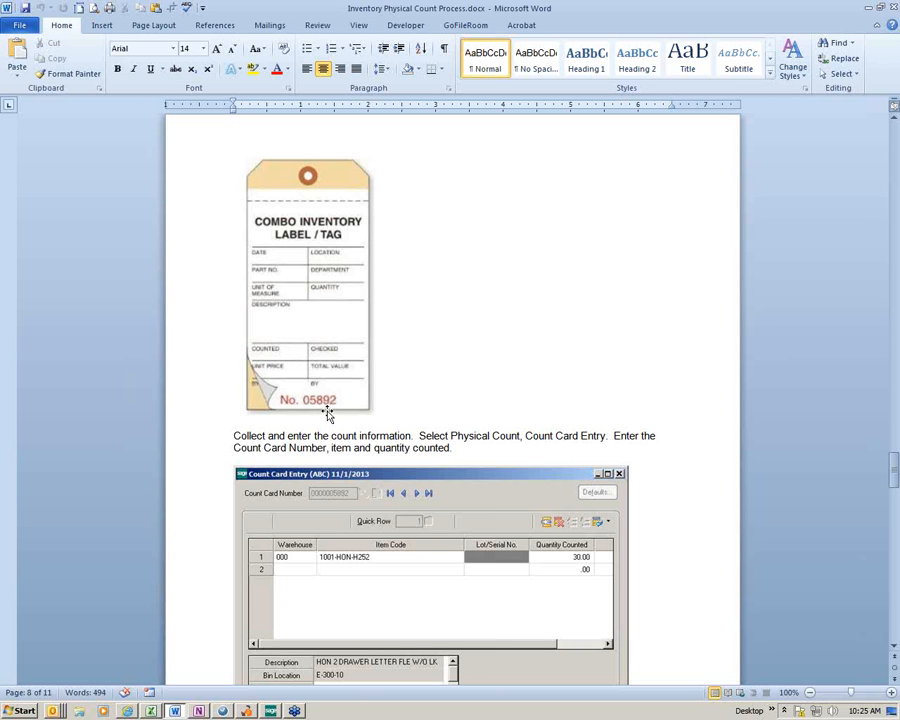
left_click(270, 711)
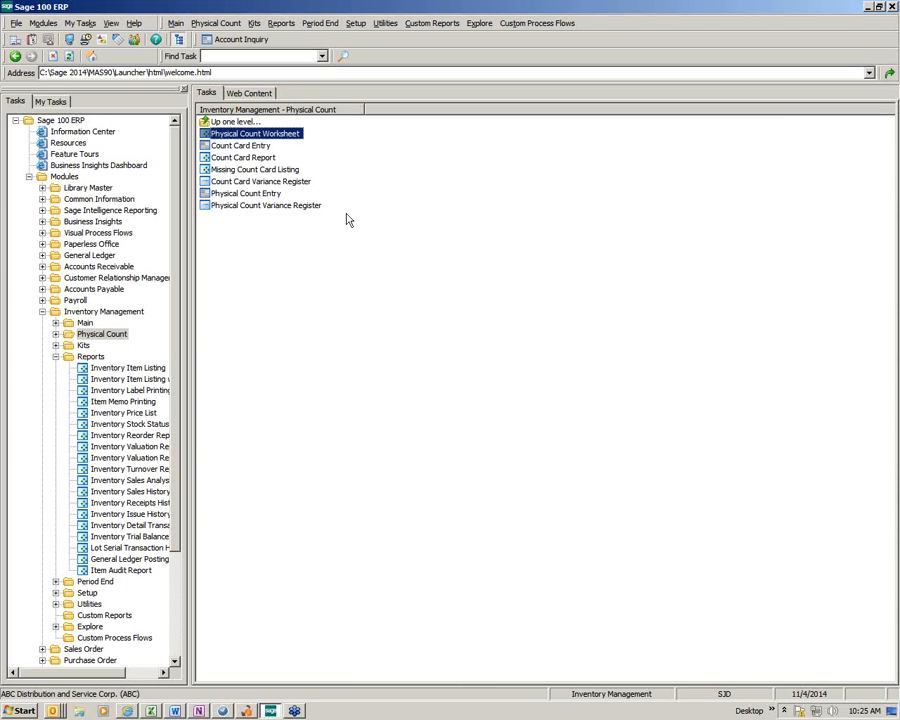
- Bring up item 1001-HON-H252 in Item Maintenance and view its quantities by warehouse
left_click(175, 22)
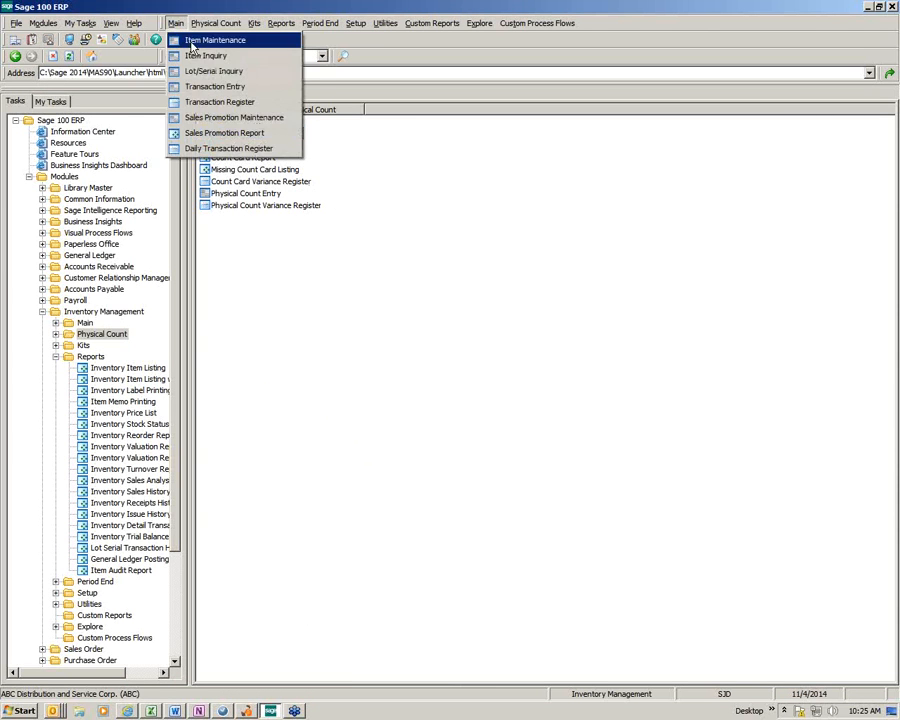
left_click(200, 34)
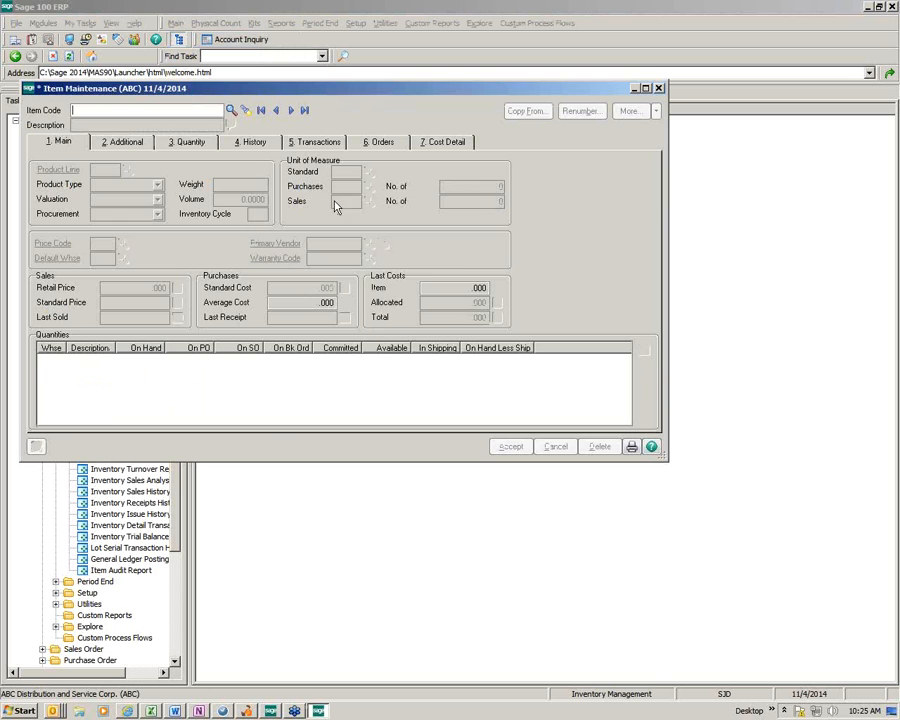
left_click(290, 110)
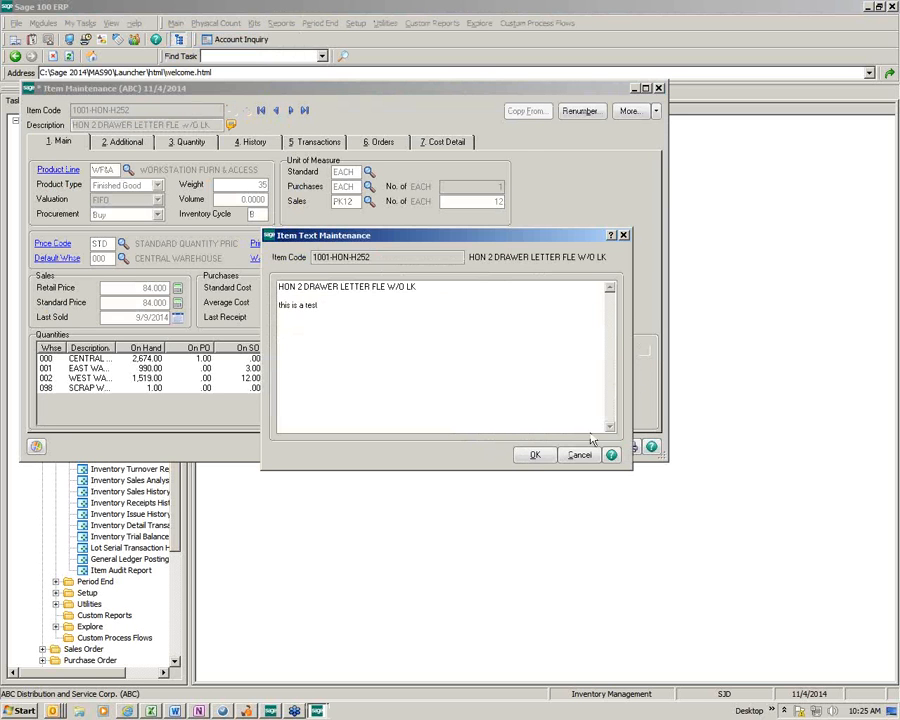
left_click(534, 452)
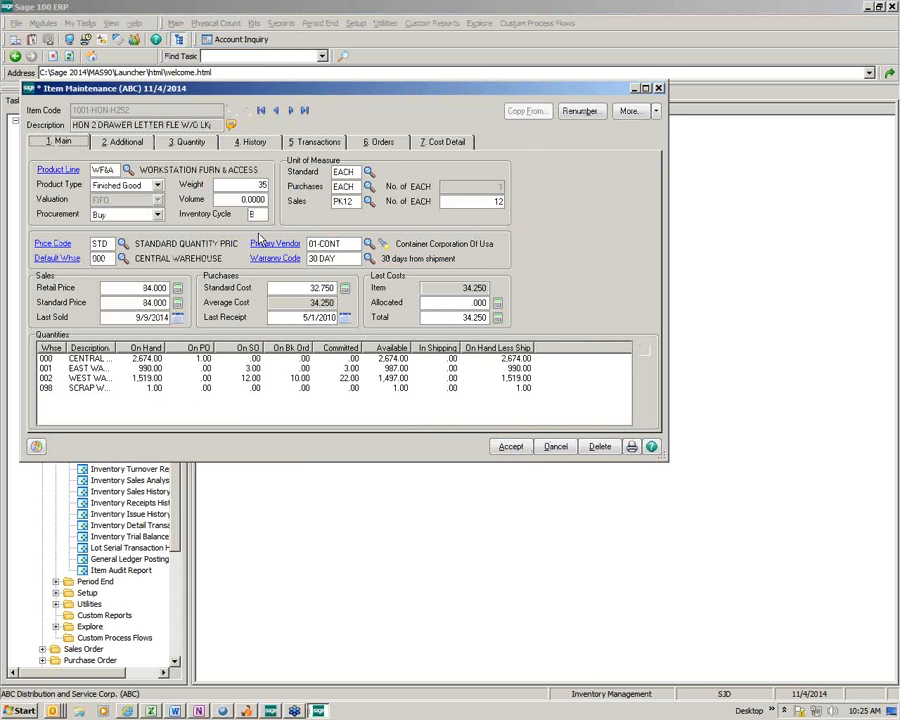
left_click(200, 145)
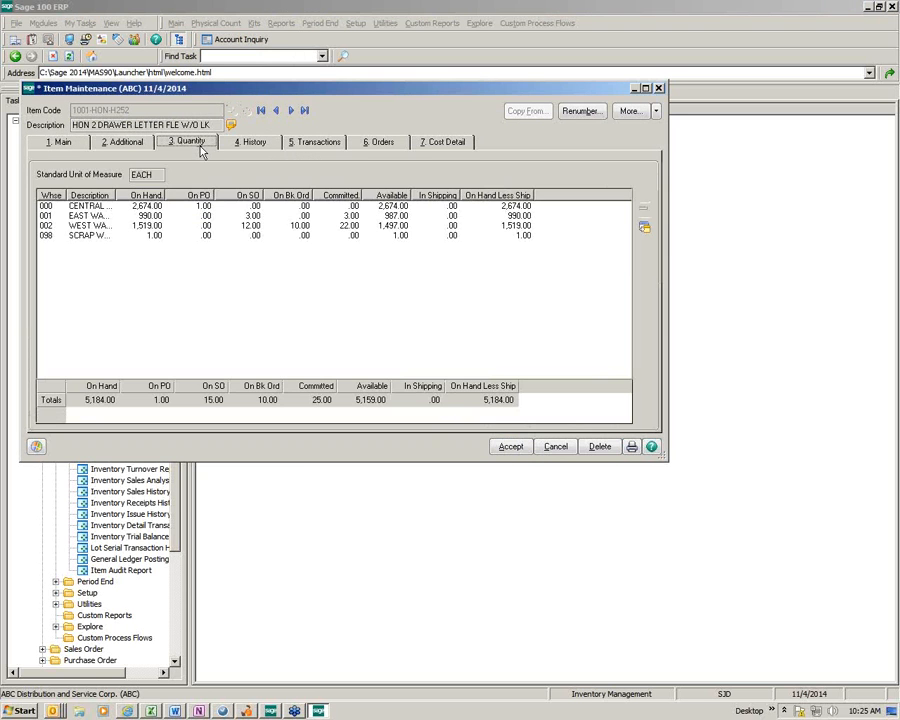
- Check the item's bin locations for warehouses 000, 001 and 002 in Reorder Maintenance, and close the item record
left_click(644, 229)
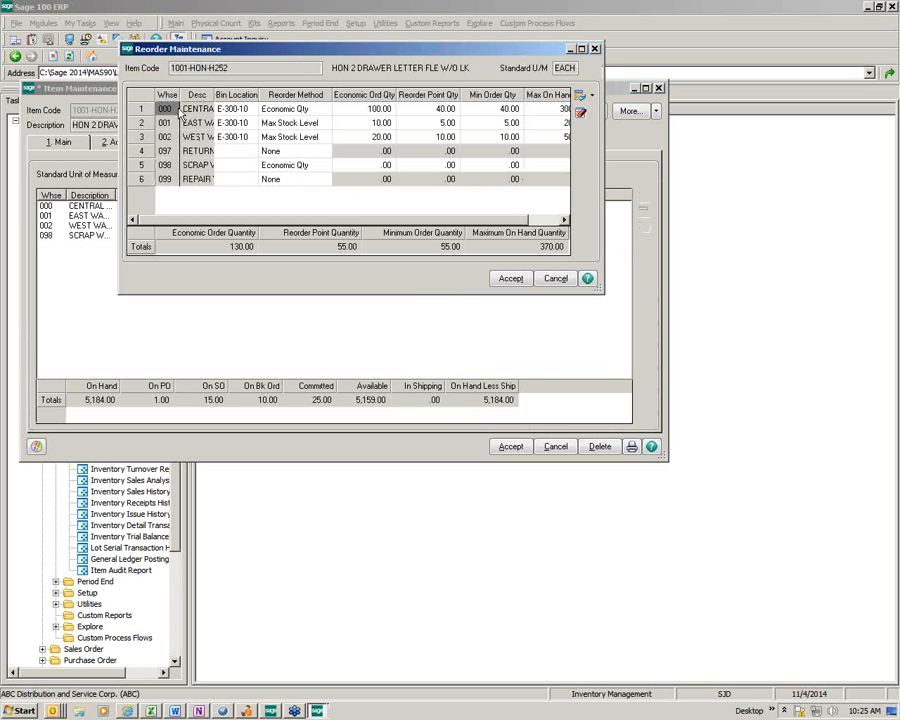
left_click(236, 123)
left_click(238, 137)
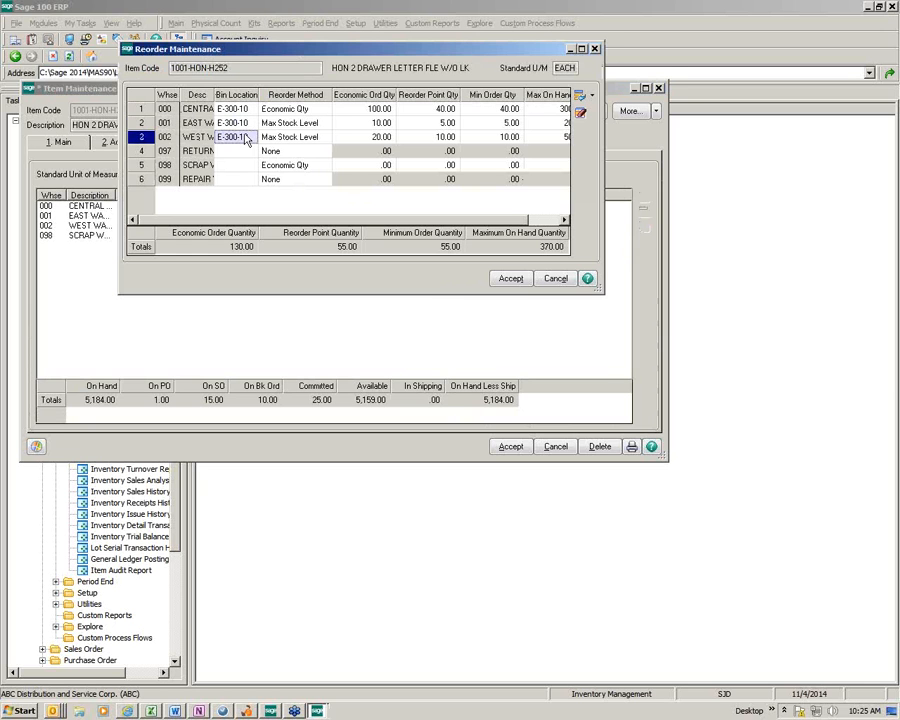
left_click(236, 124)
left_click(234, 110)
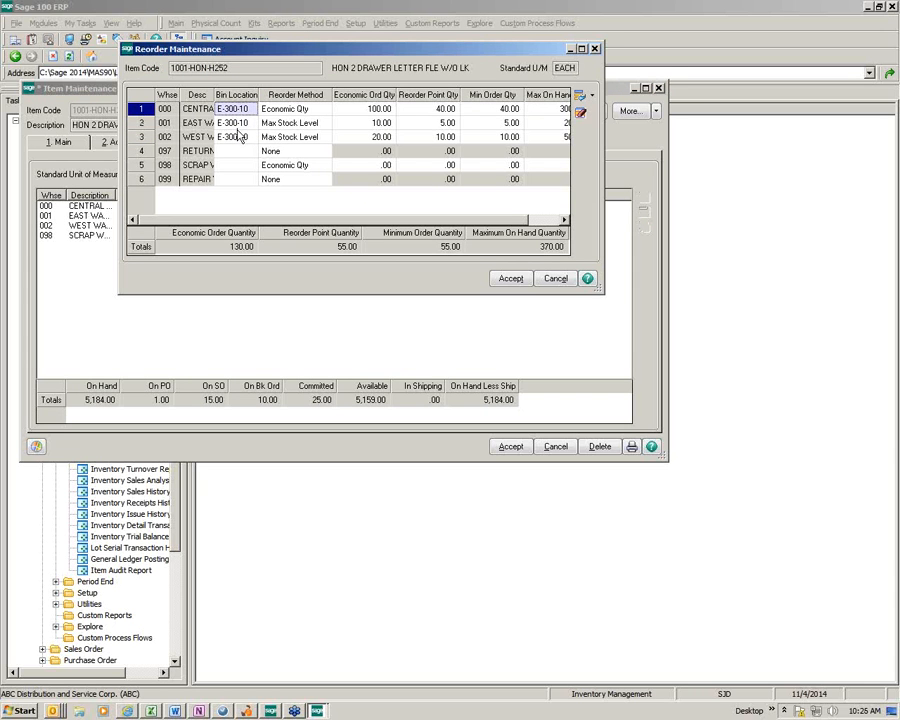
left_click(238, 125)
left_click(238, 136)
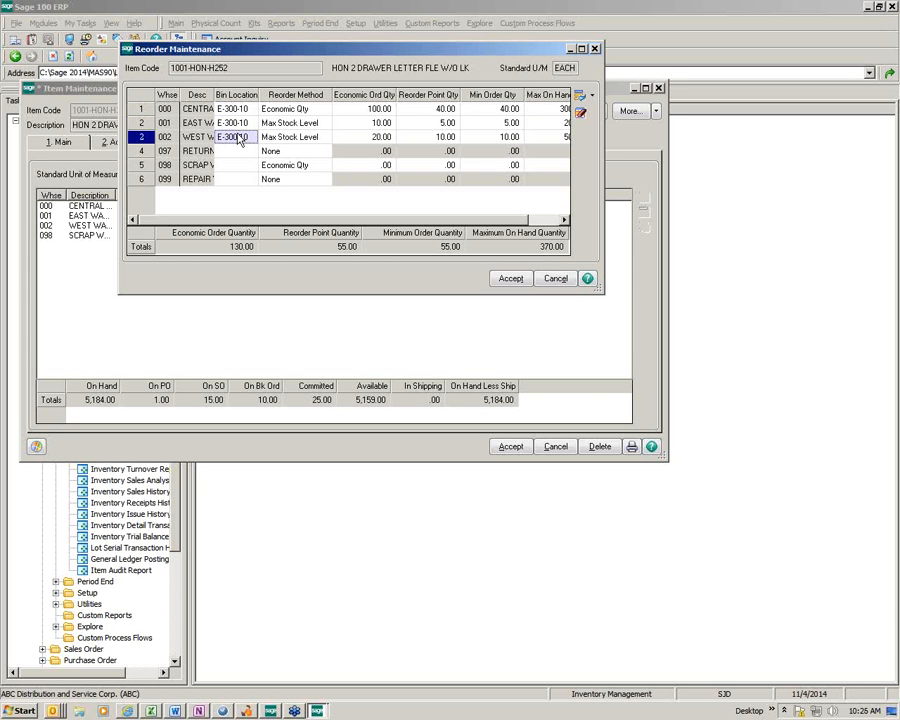
left_click(594, 50)
left_click(657, 88)
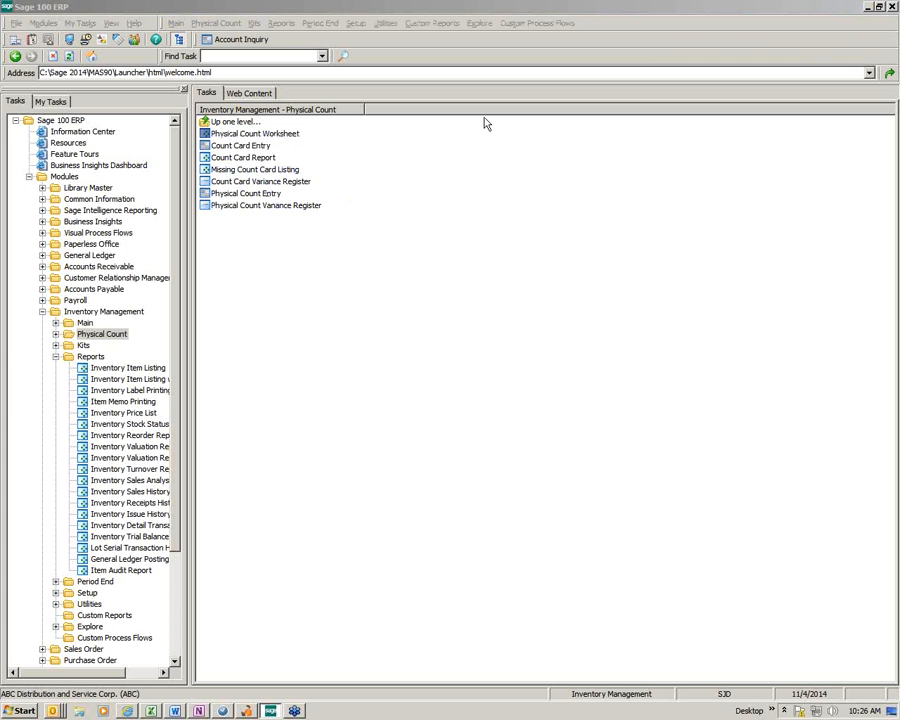
- Run the Physical Count Worksheet with the Freeze Items Only option for all items, accepting the unposted data warning
left_click(282, 139)
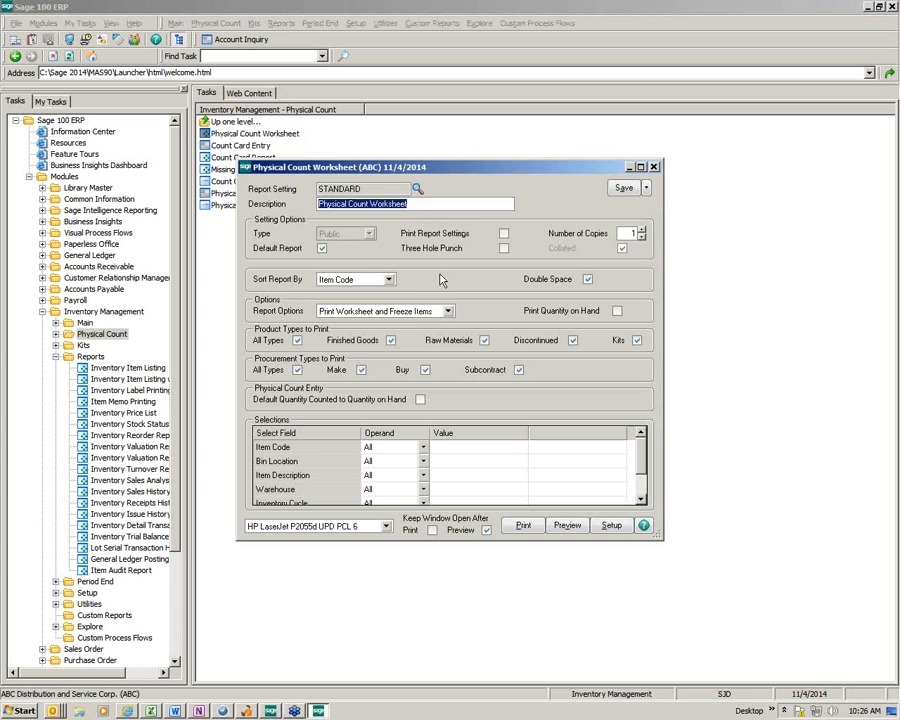
left_click(385, 311)
left_click(350, 342)
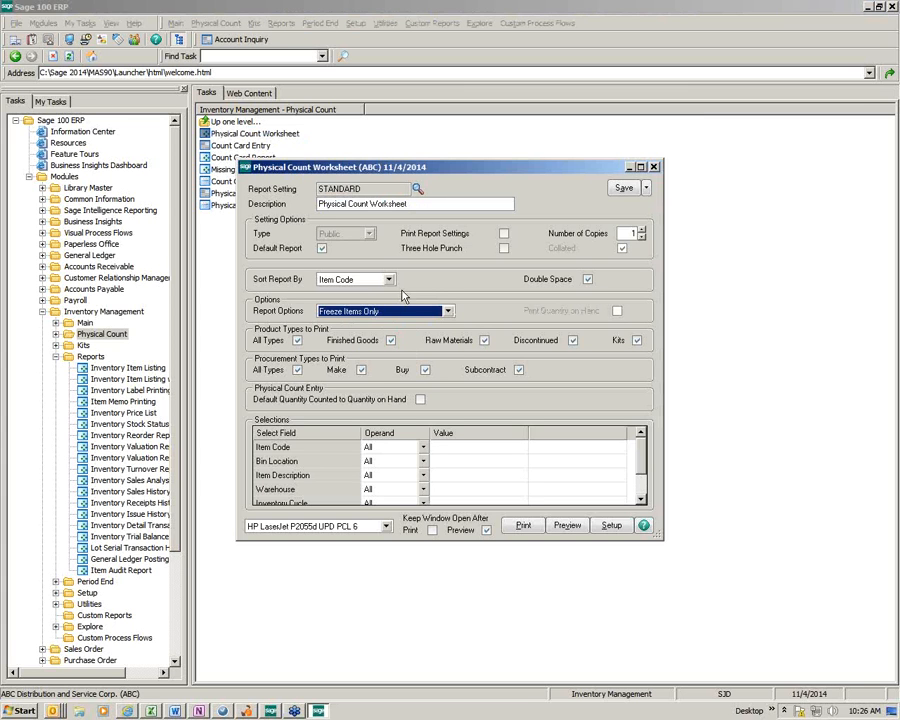
left_click(524, 527)
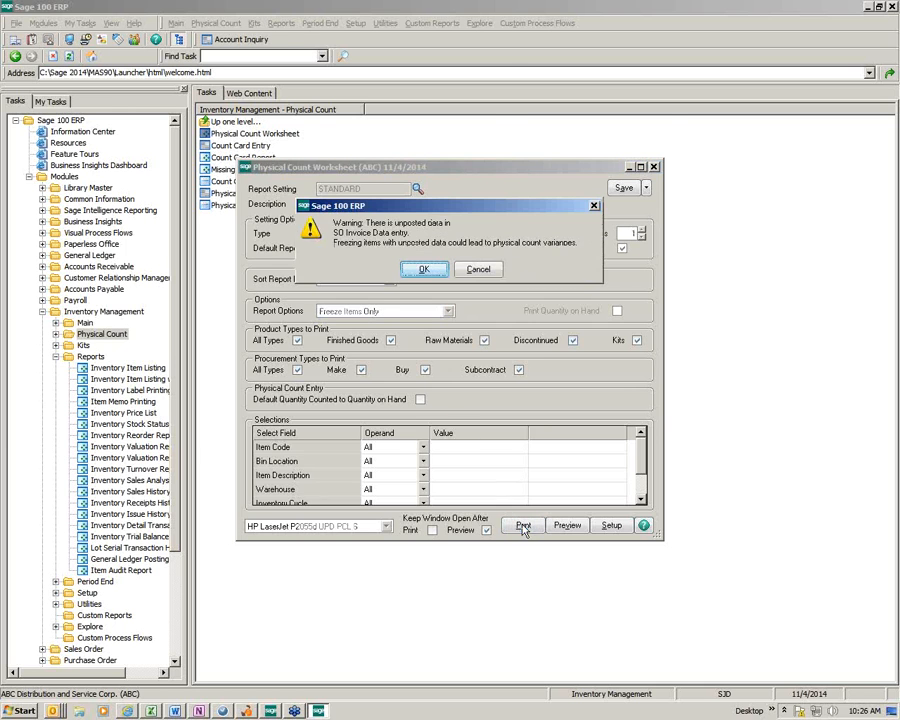
left_click(420, 268)
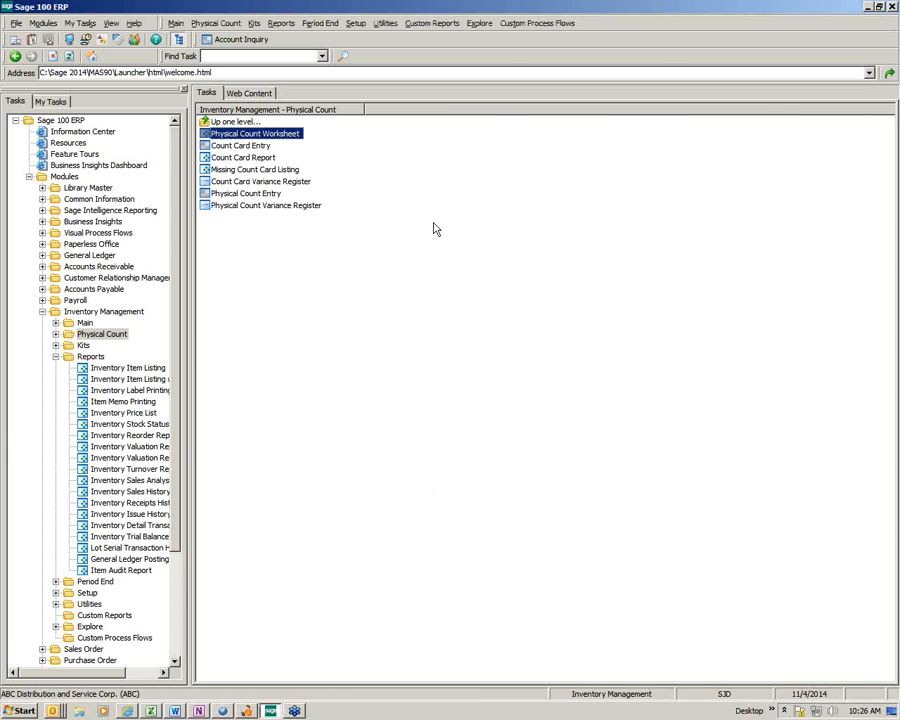
- Record count card 5892 in Count Card Entry for warehouse 000, item 1001-HON-H252, with a counted quantity of 30, and accept it
left_click(248, 148)
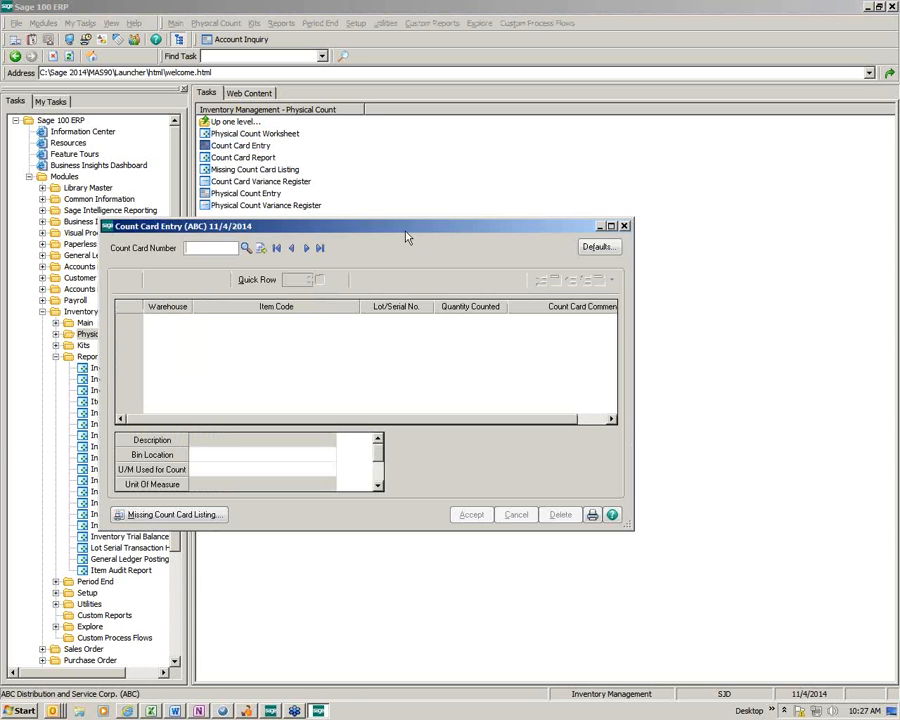
left_click_drag(400, 228, 368, 52)
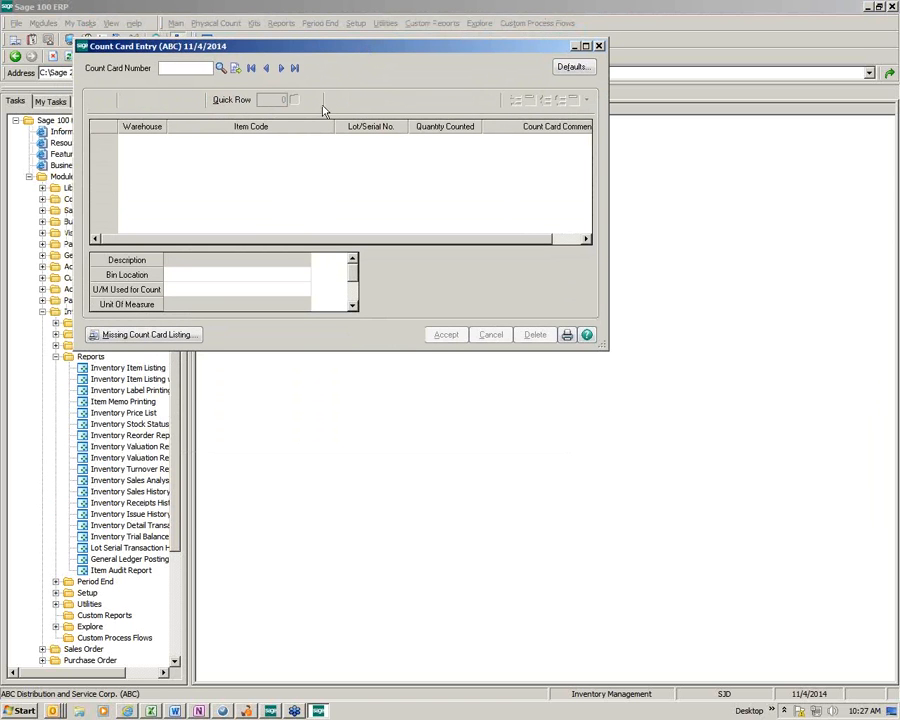
type("5892")
key("Tab")
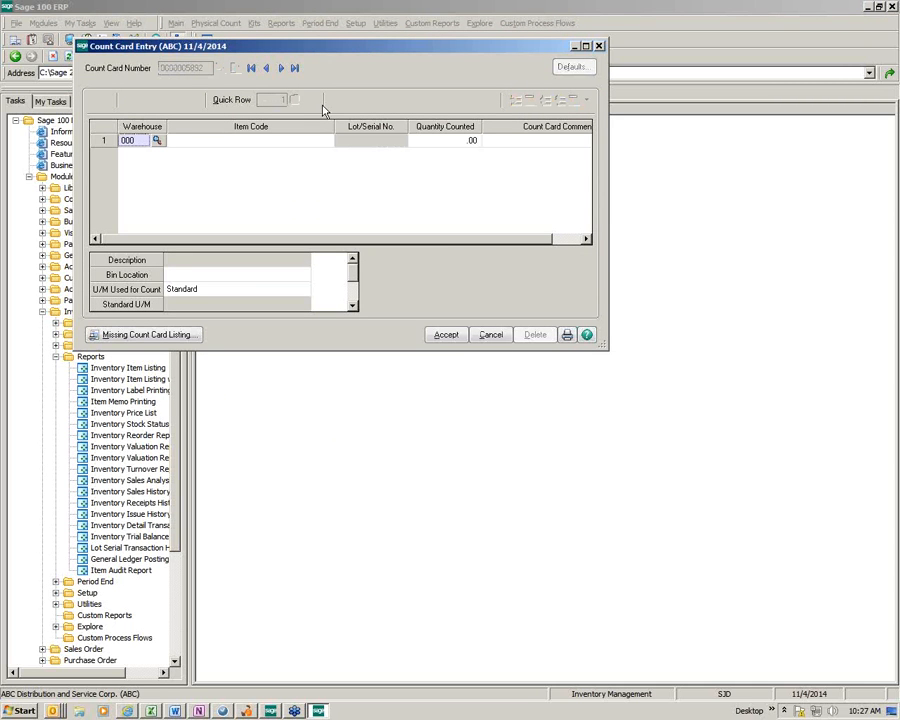
key("Tab")
type("10")
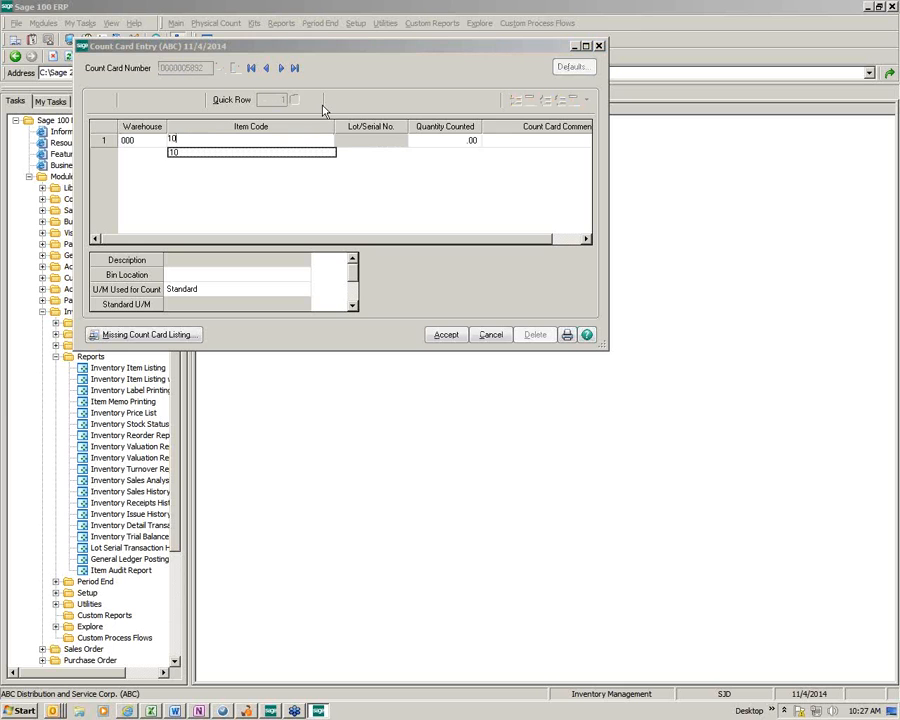
type("01-HON-H252")
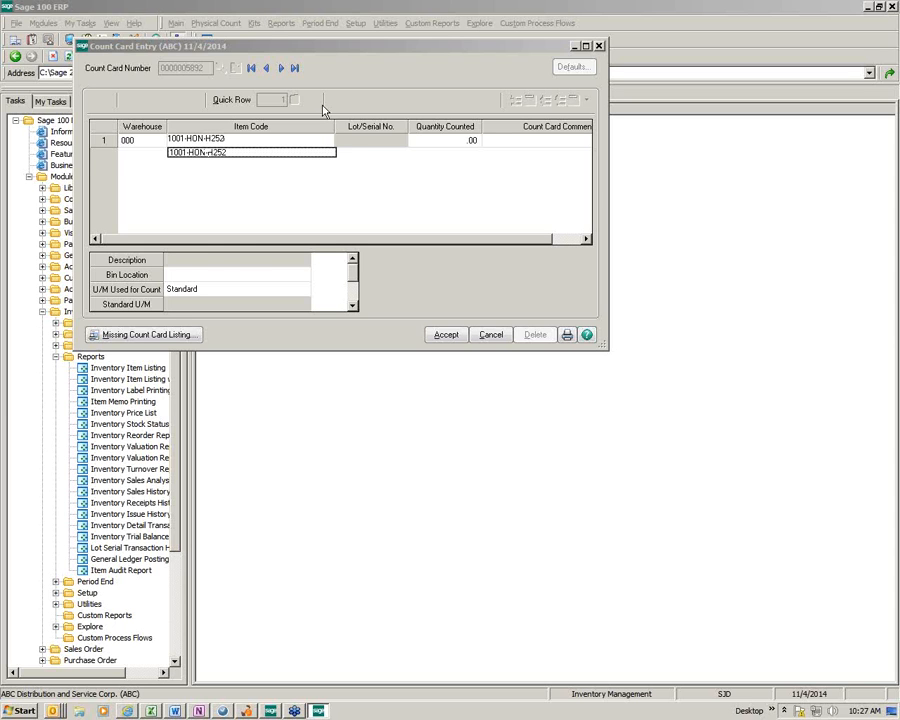
key("Tab")
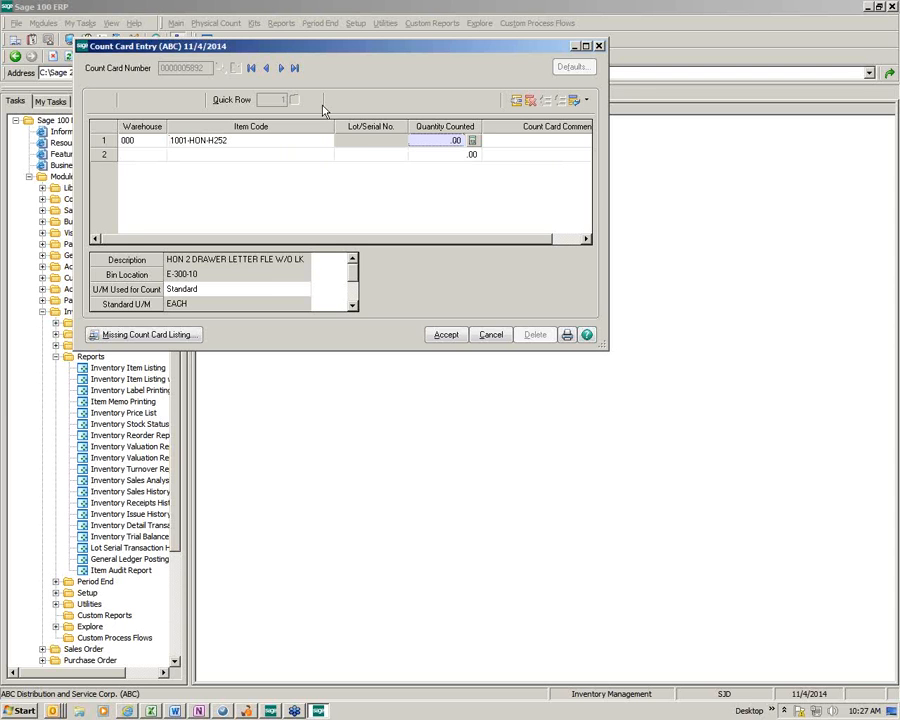
type("30")
key("Tab")
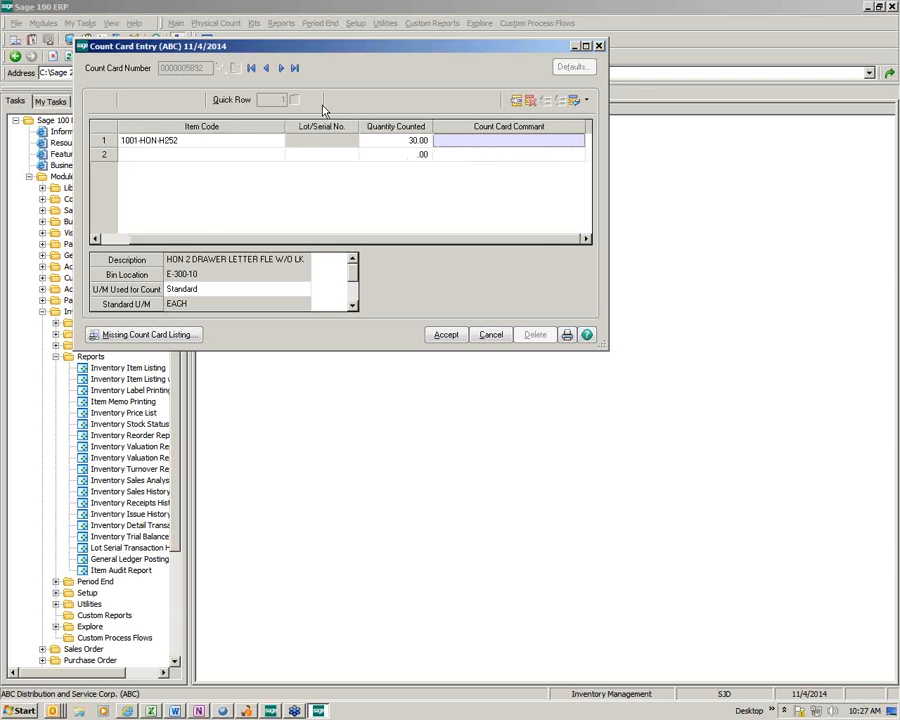
key("Tab")
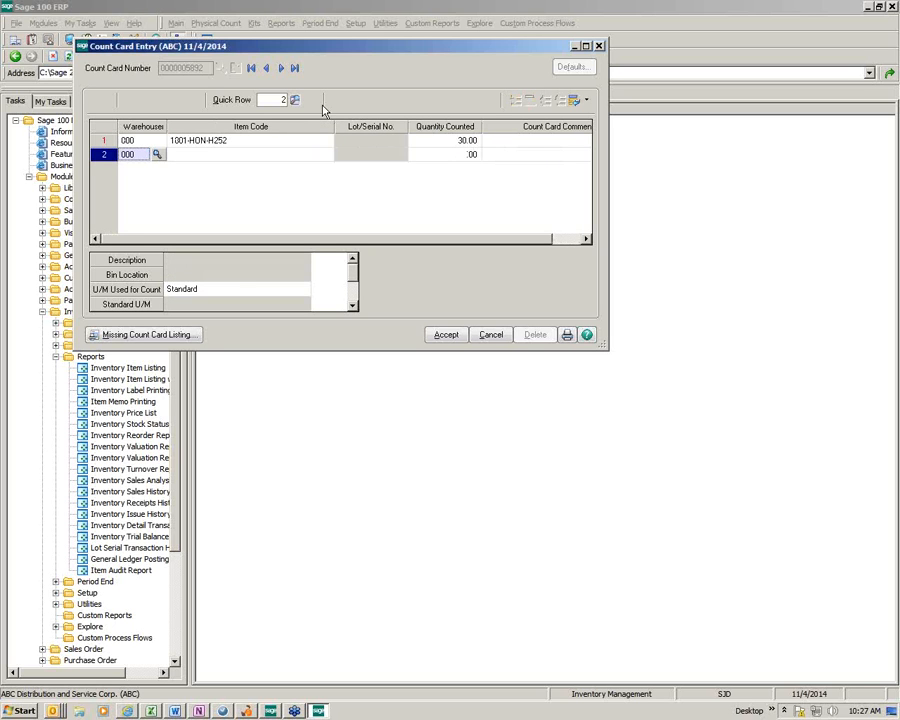
left_click(445, 336)
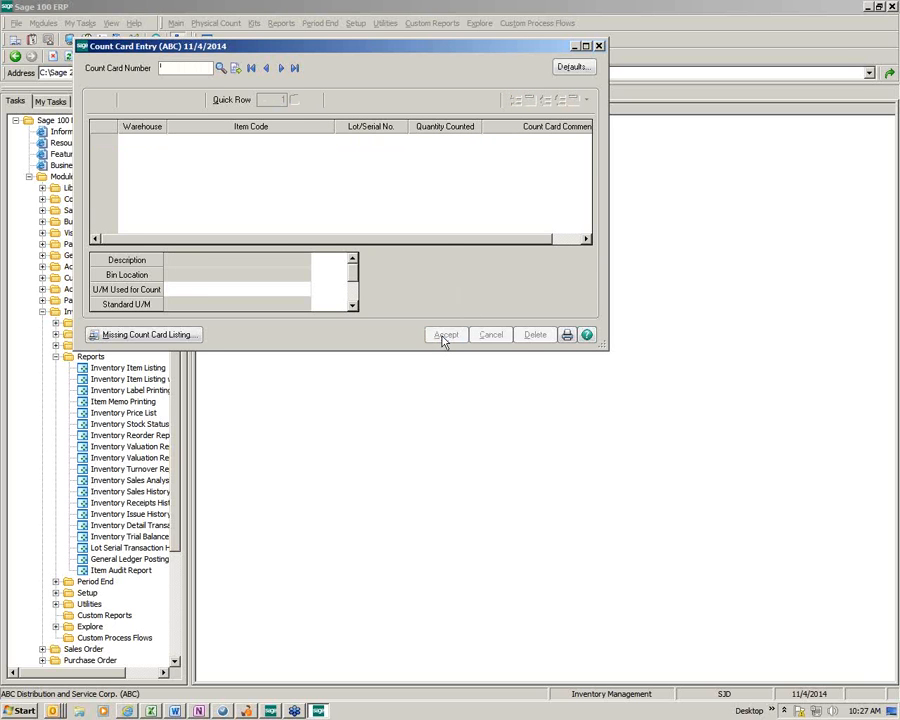
- Record count card 5893 for warehouse 000, item 1001-HON-H252LK, with a counted quantity of 12, and accept it
type("5883")
key("Tab")
key("Tab")
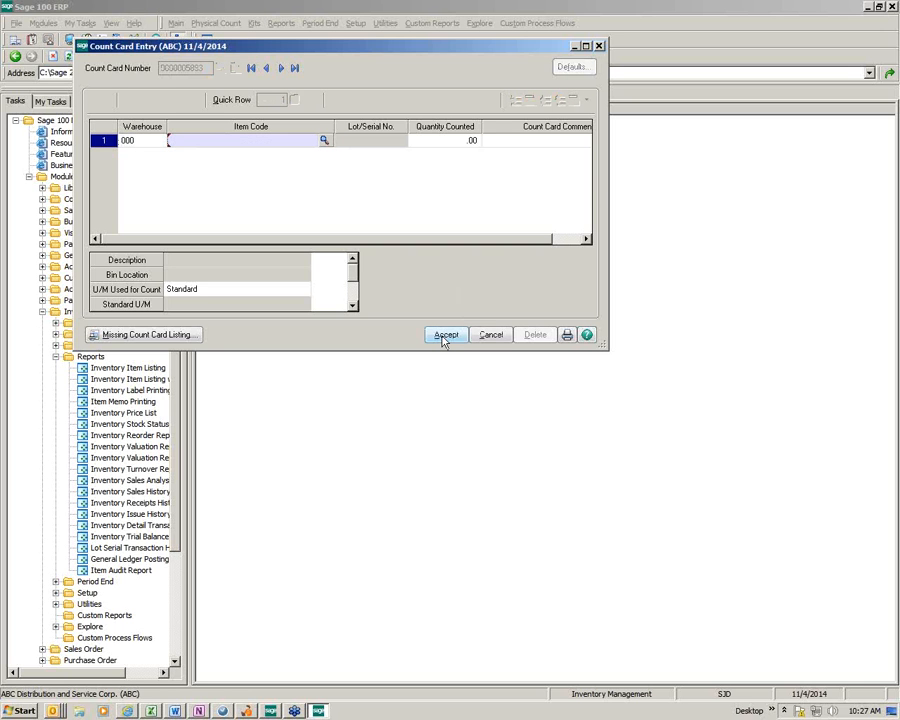
key("F2")
key("Return")
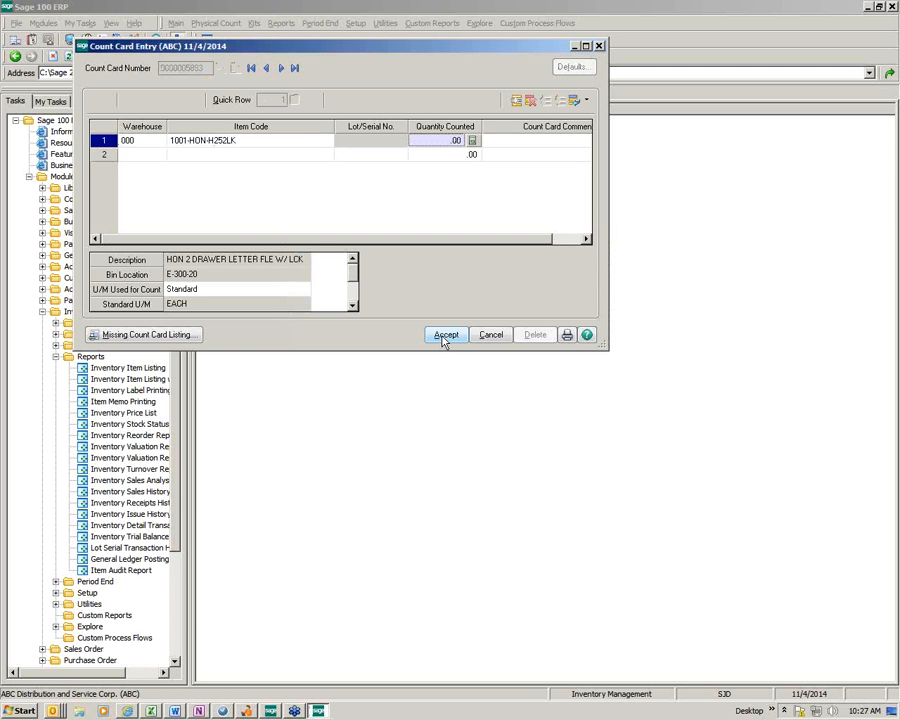
type("12")
key("Return")
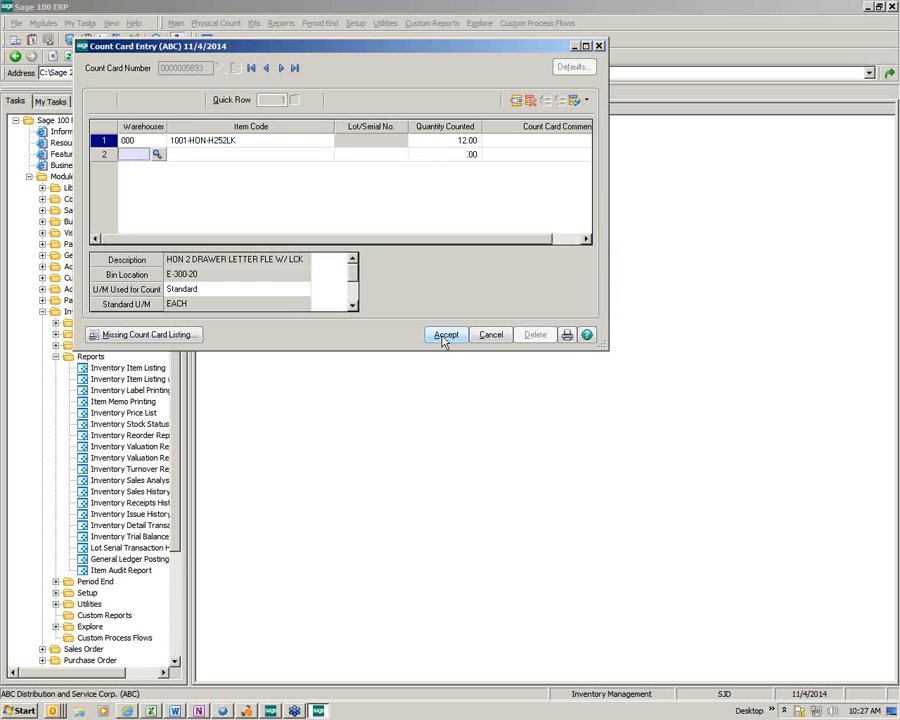
left_click(445, 335)
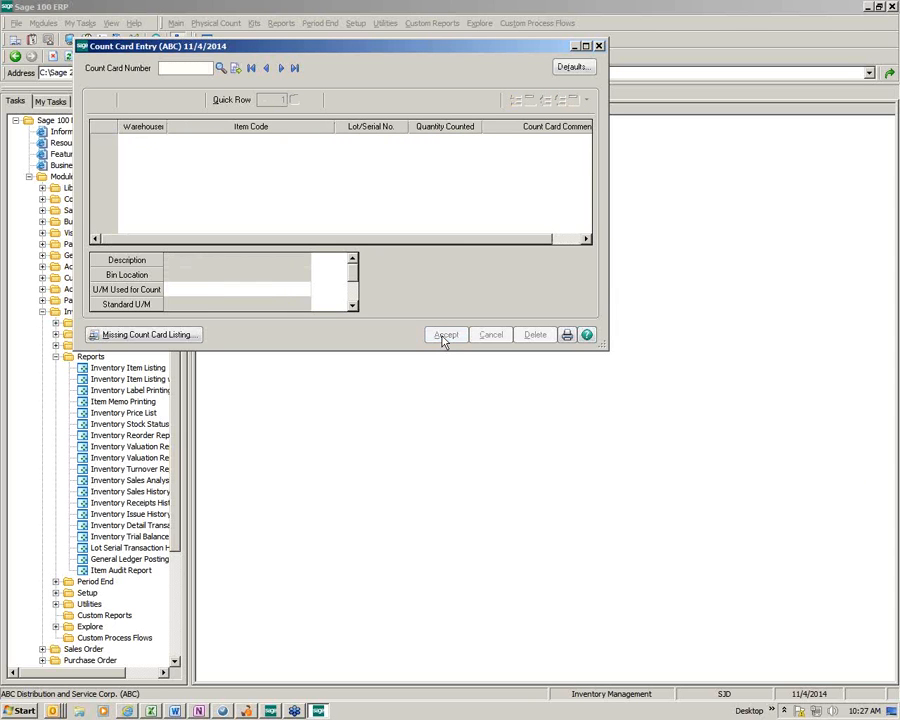
- Enter count card 5895 for warehouse 000, item 1001-HON-H254LK, with a counted quantity of 30
type("588")
type("5895")
key("Tab")
key("F2")
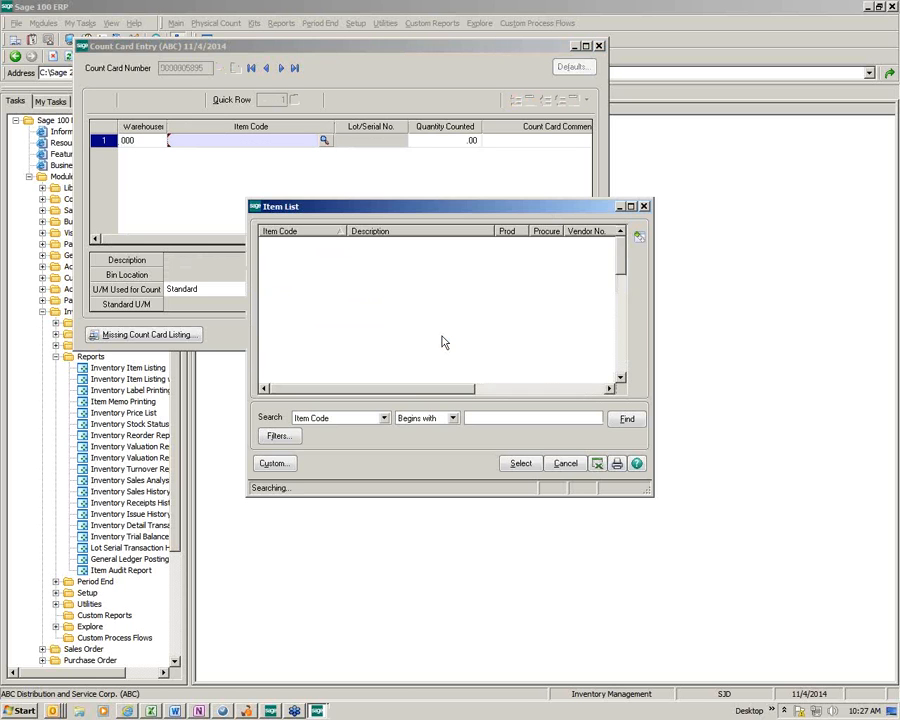
key("Down")
key("Down")
key("Down")
key("Return")
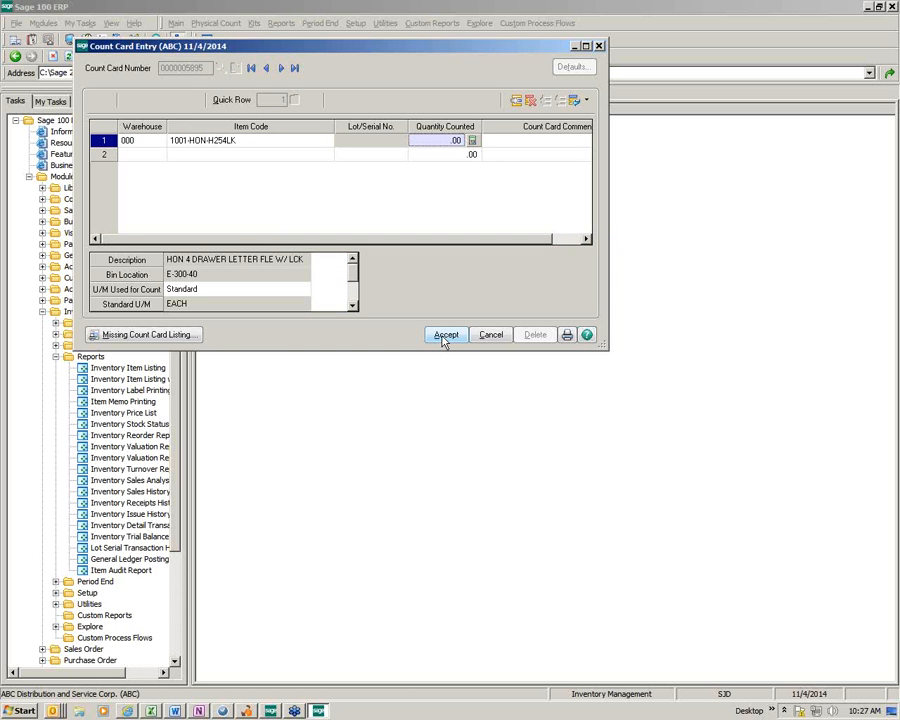
type("30")
key("Tab")
key("Tab")
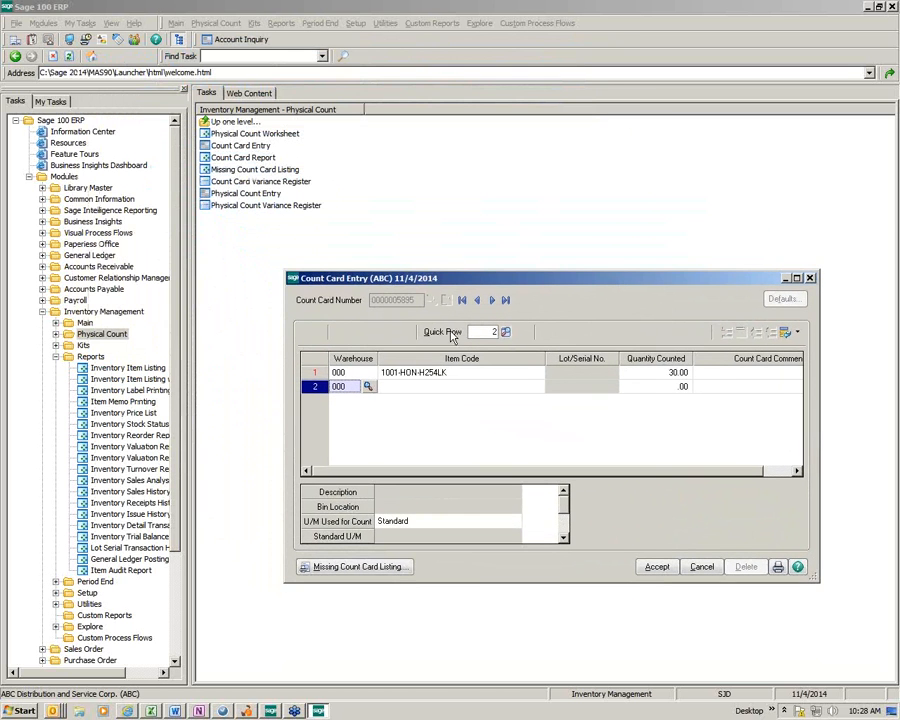
- In a second Count Card Entry window, record card 5896 for warehouse 000, item 1001-HON-H252, with a counted quantity of 200, and accept it
left_click(234, 147)
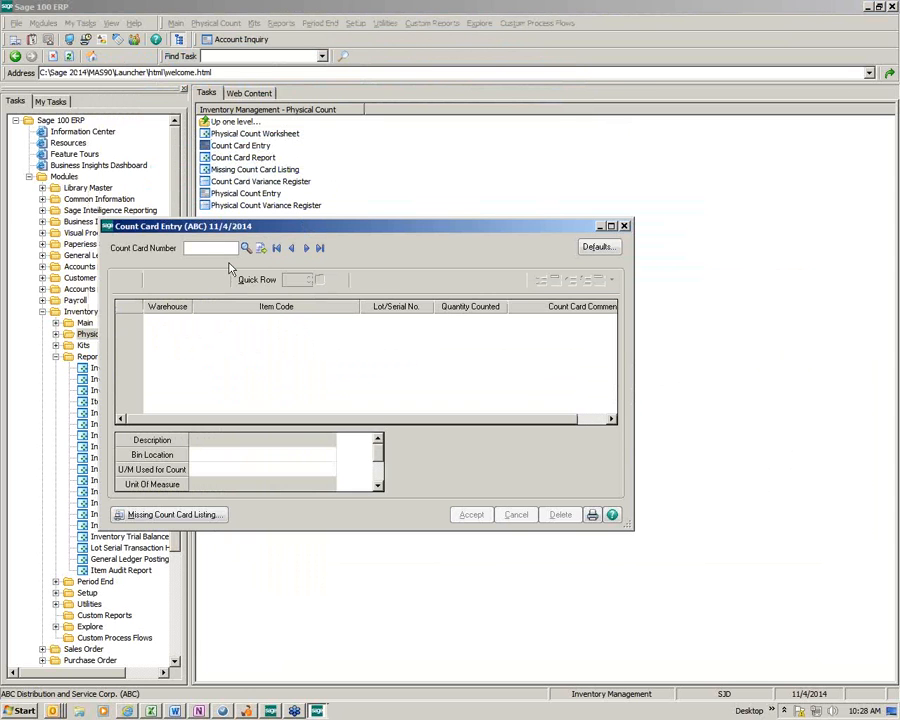
type("5896")
key("Tab")
key("Tab")
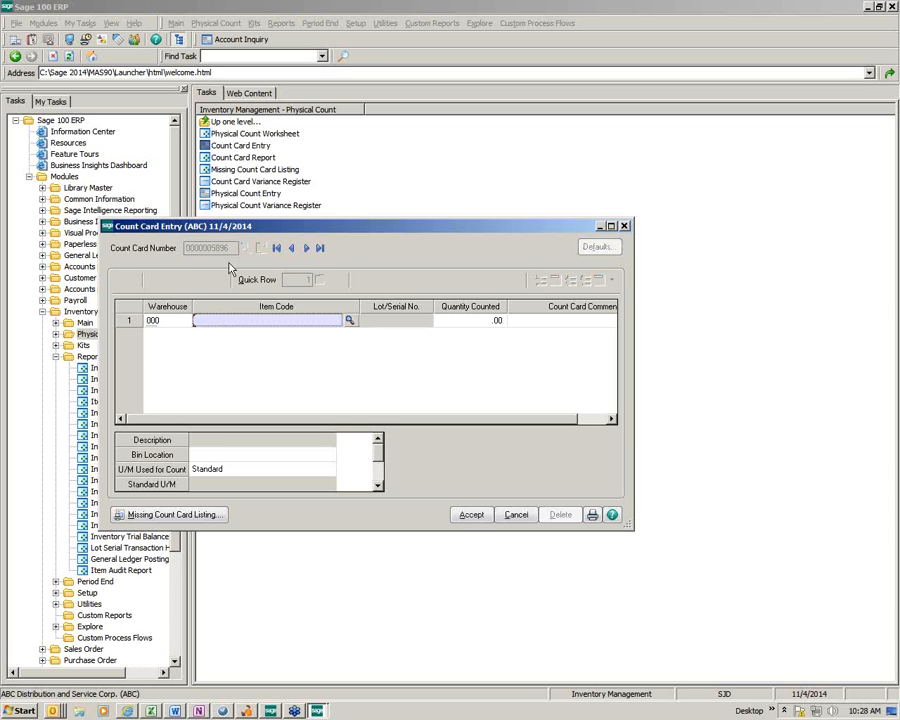
key("F2")
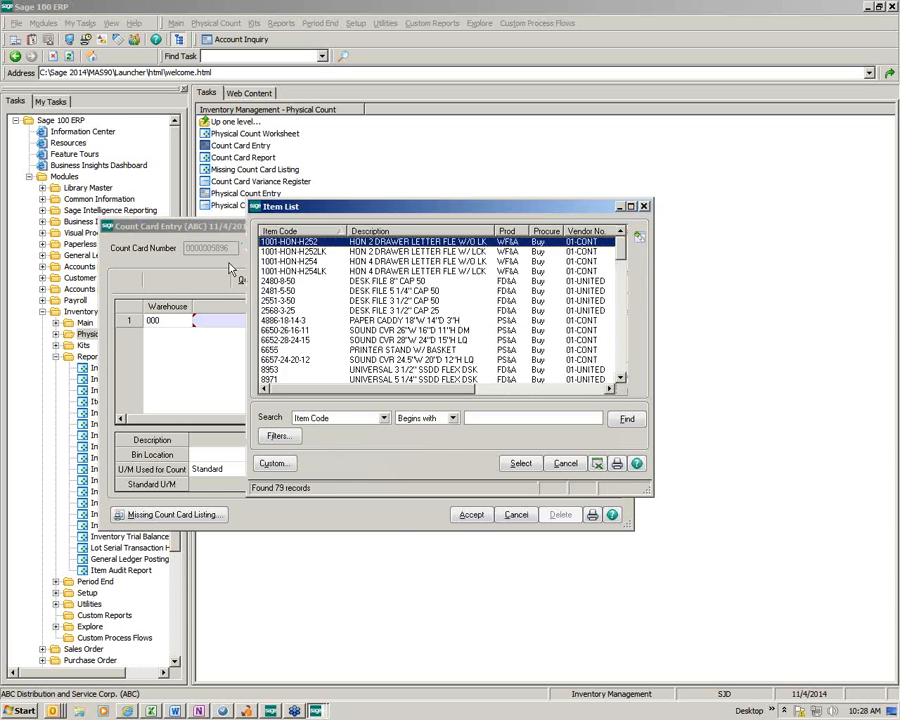
key("Return")
type("200")
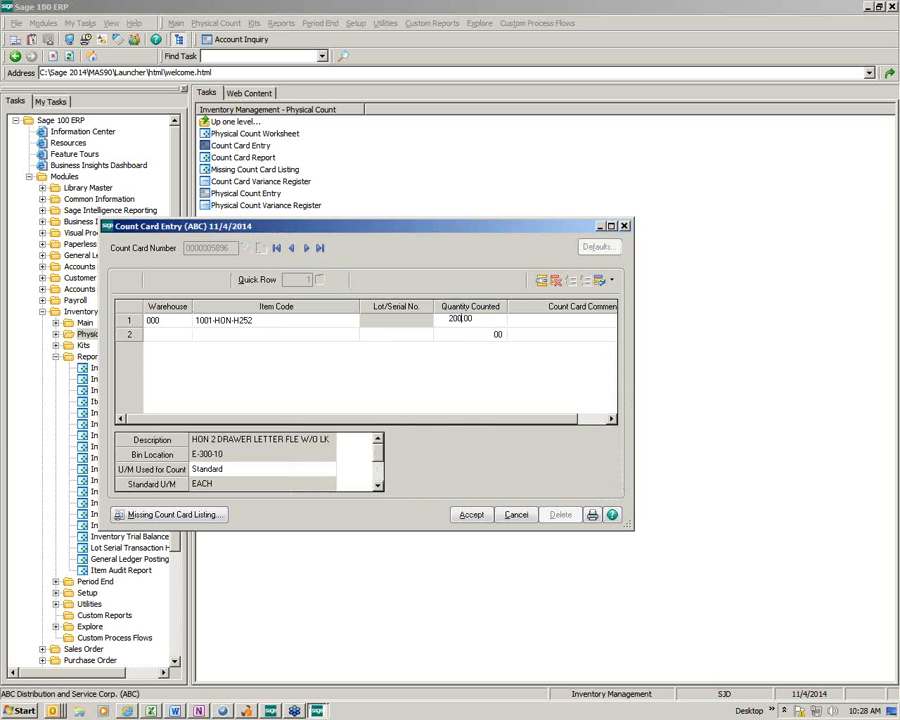
key("Tab")
key("Tab")
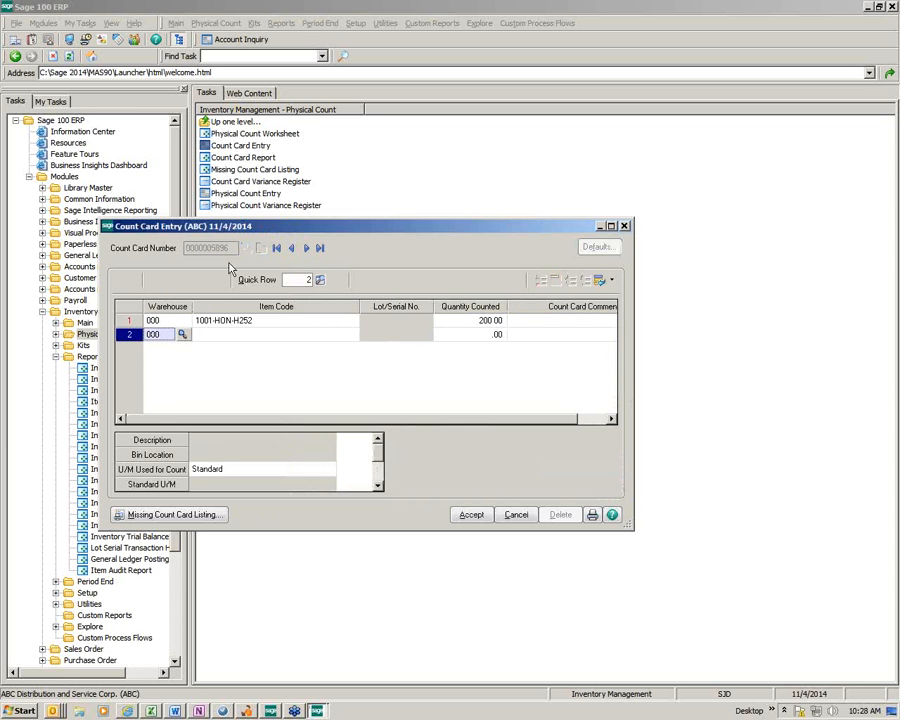
left_click(254, 323)
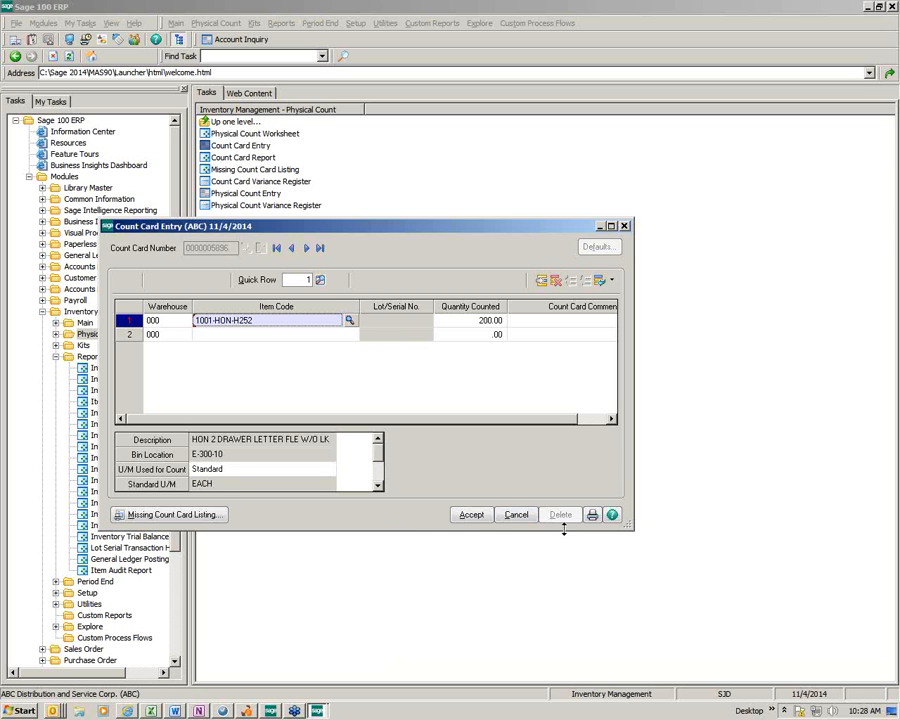
left_click(470, 515)
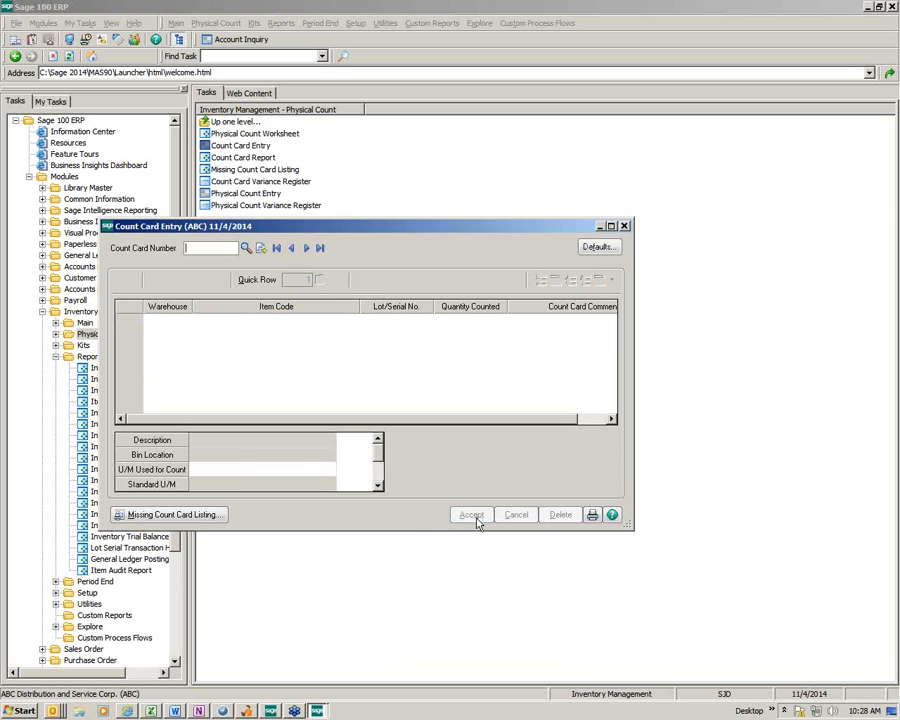
- Close the second Count Card Entry window, accept the pending card 5895, and close its entry window
left_click(624, 226)
left_click(318, 711)
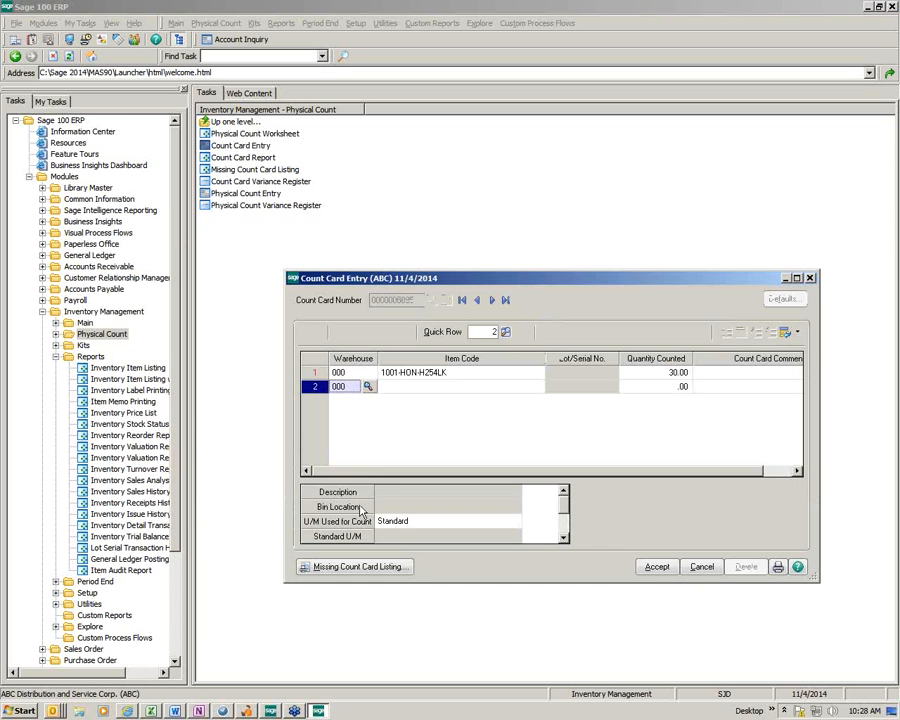
left_click(668, 572)
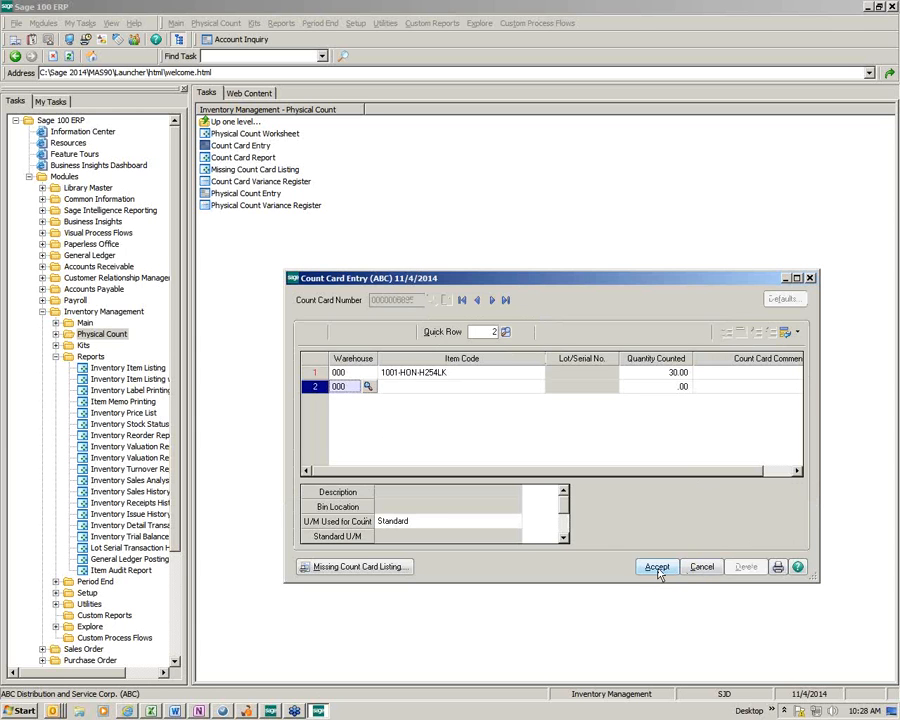
left_click(810, 277)
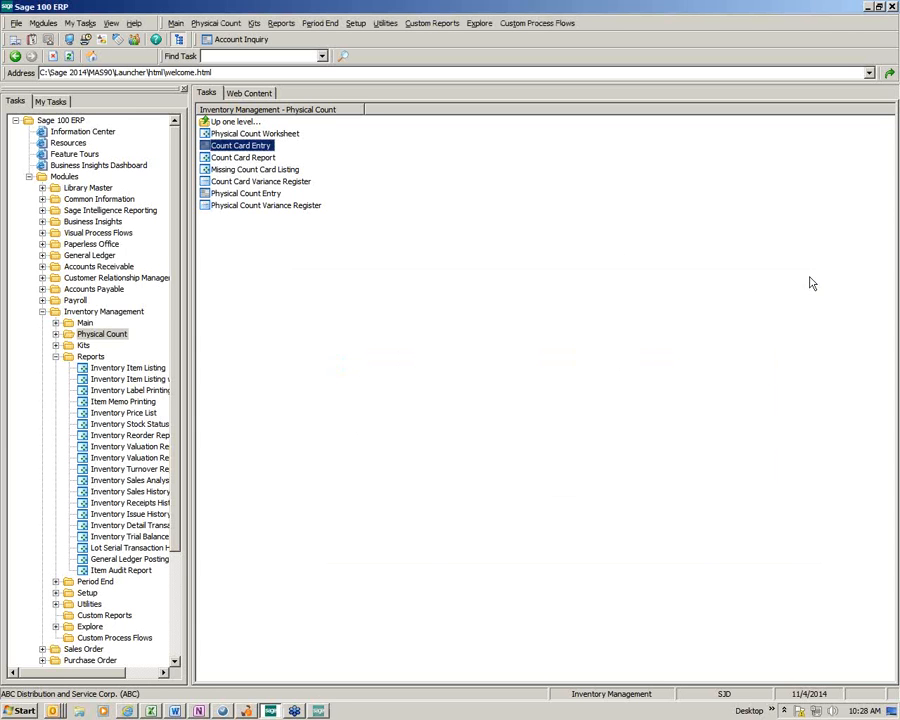
- Preview the Count Card Report, review the entries for item 1001-HON-H252, and close it without printing the variance register
double_click(243, 157)
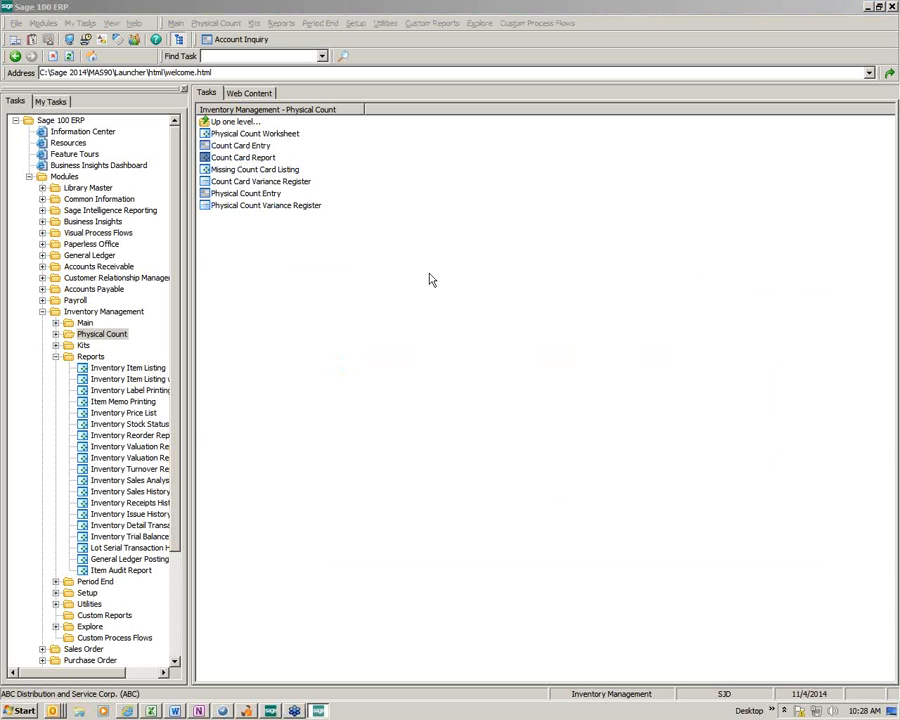
left_click(570, 526)
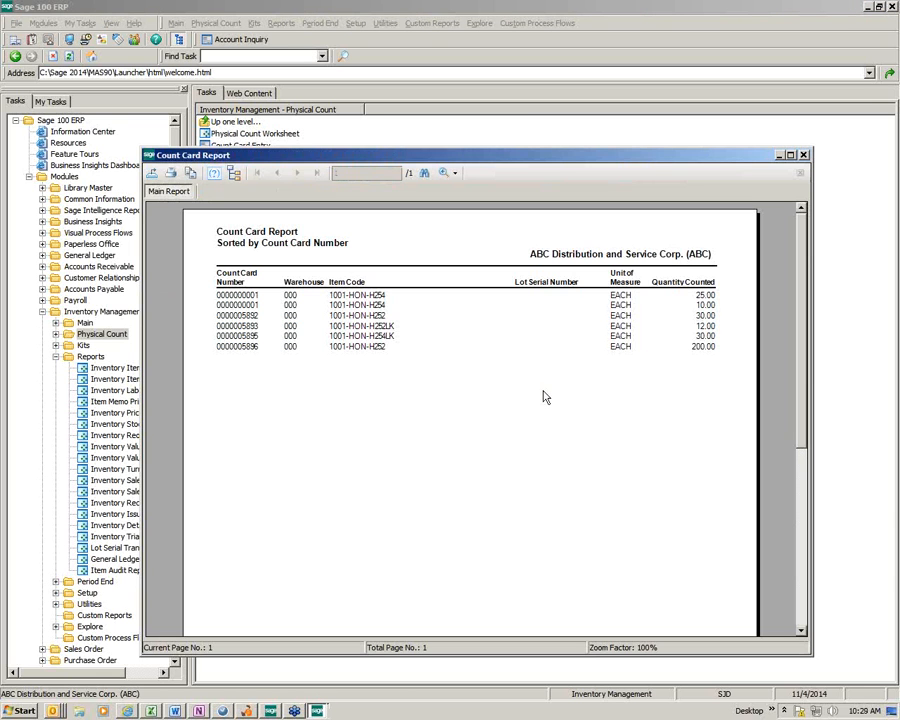
left_click(244, 303)
left_click(714, 348)
left_click(364, 348)
left_click(364, 316)
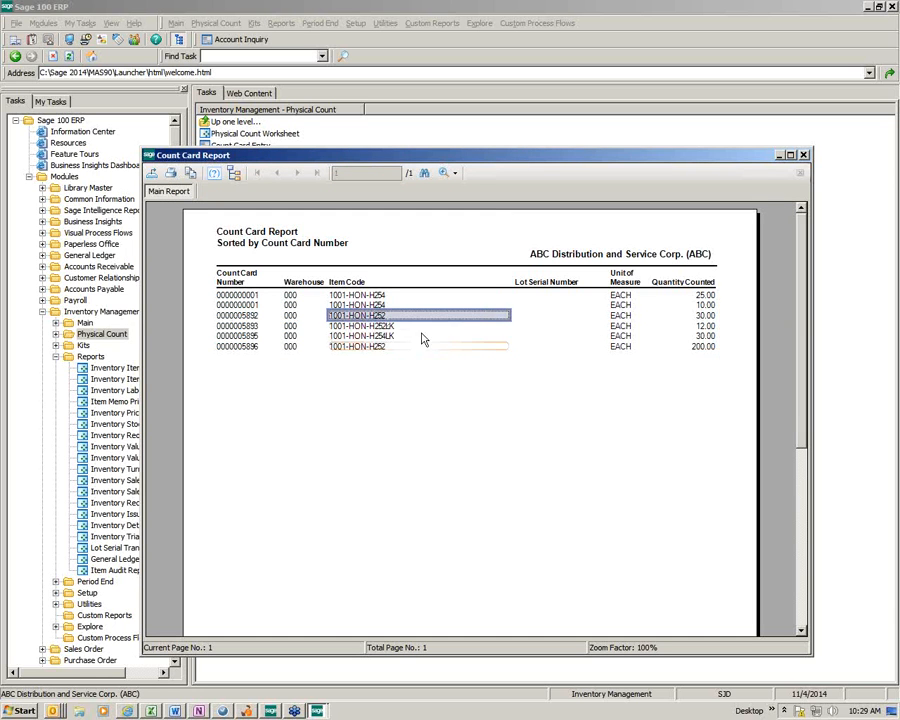
left_click(806, 157)
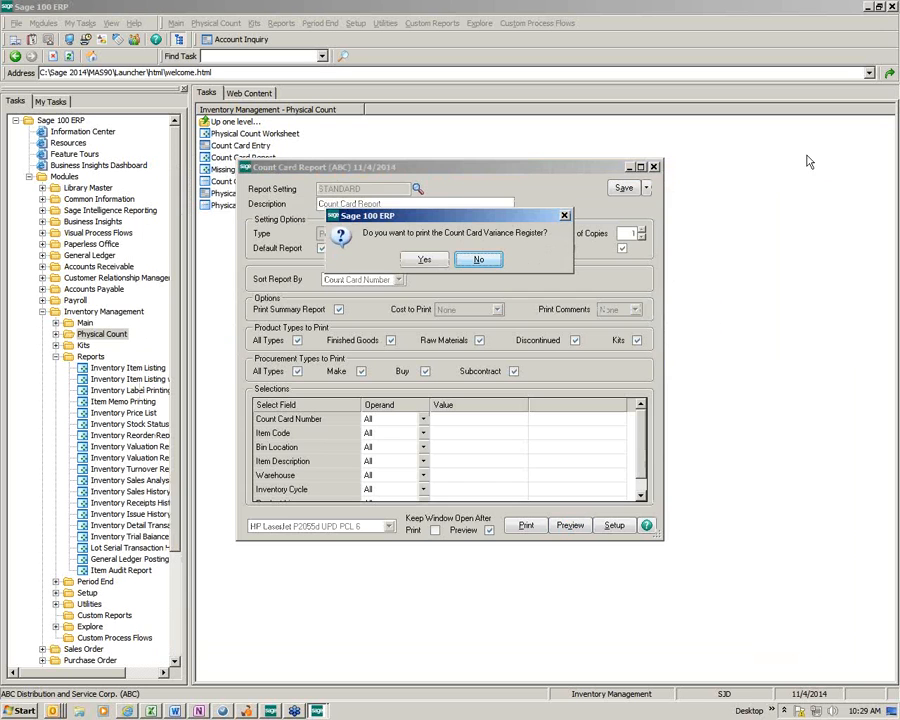
left_click(480, 258)
left_click(478, 259)
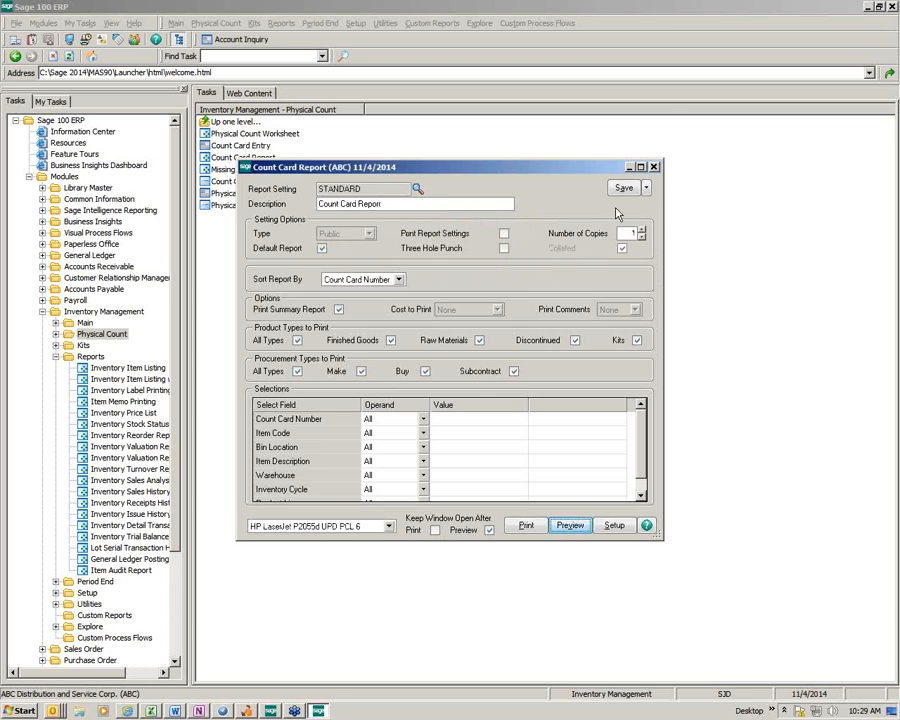
left_click(654, 167)
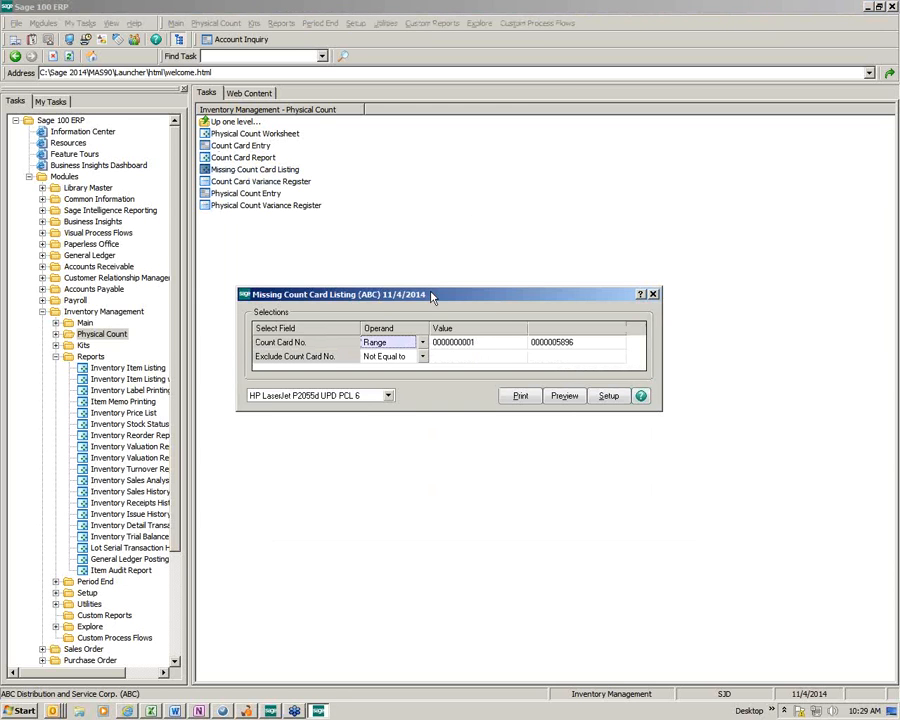
- Preview the Missing Count Card Listing for the card range 5892 to 5896, and close the preview
left_click(487, 343)
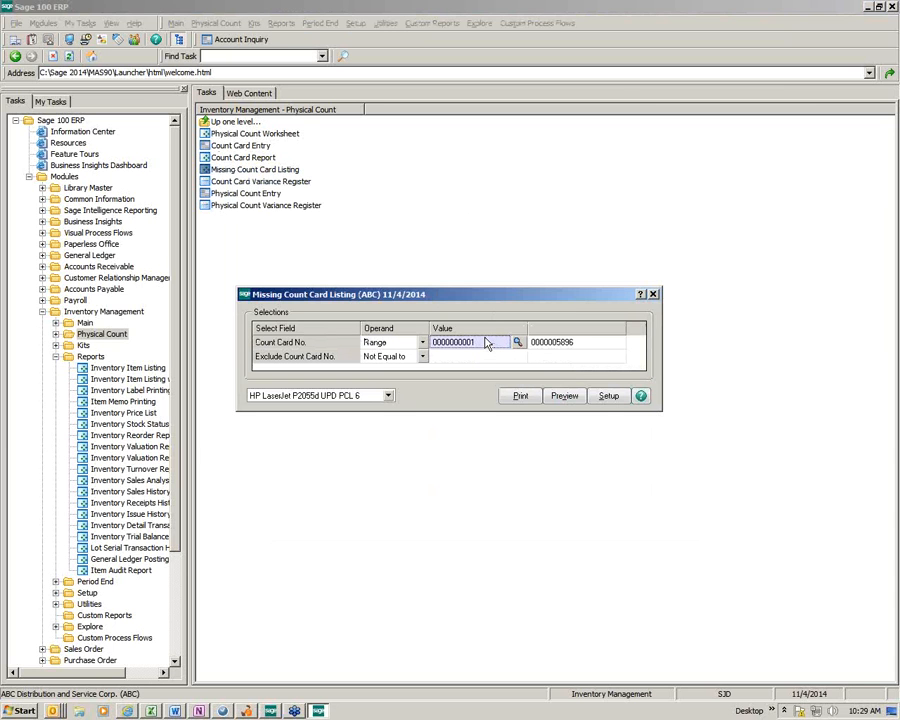
type("5893")
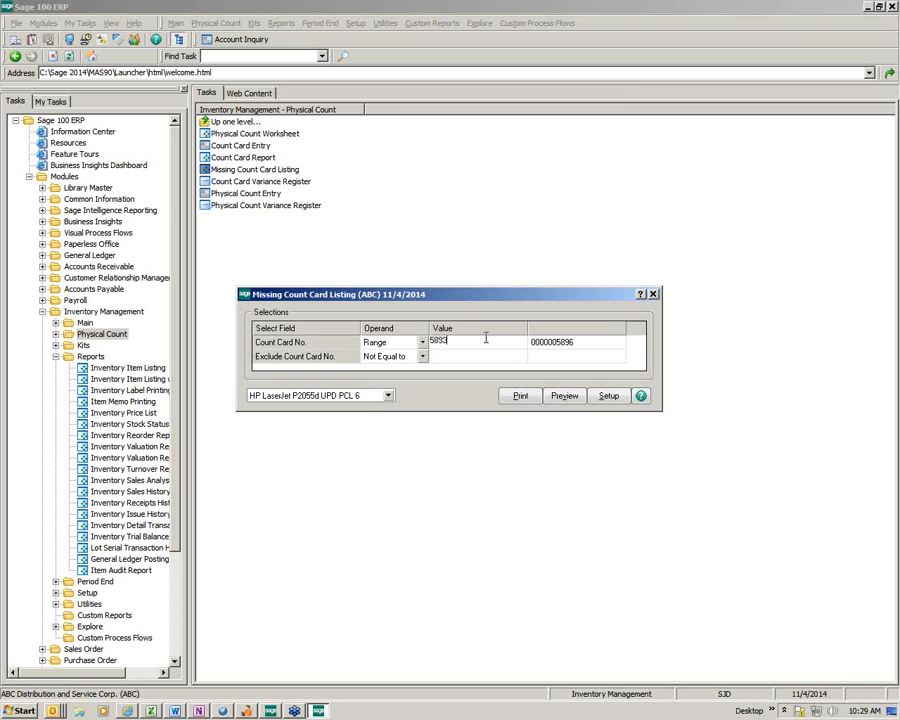
key("Tab")
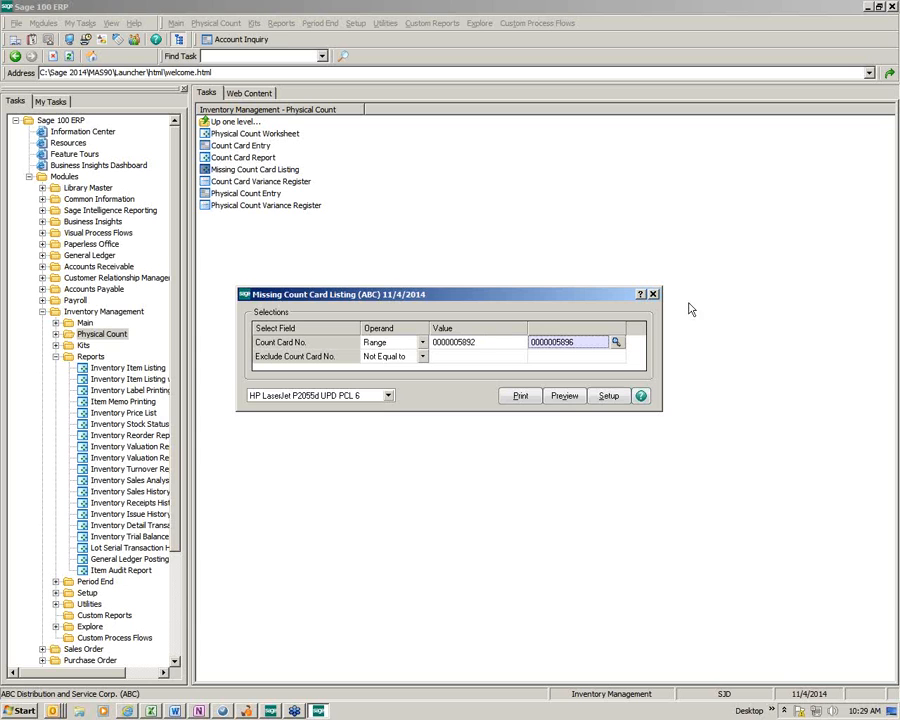
left_click(564, 396)
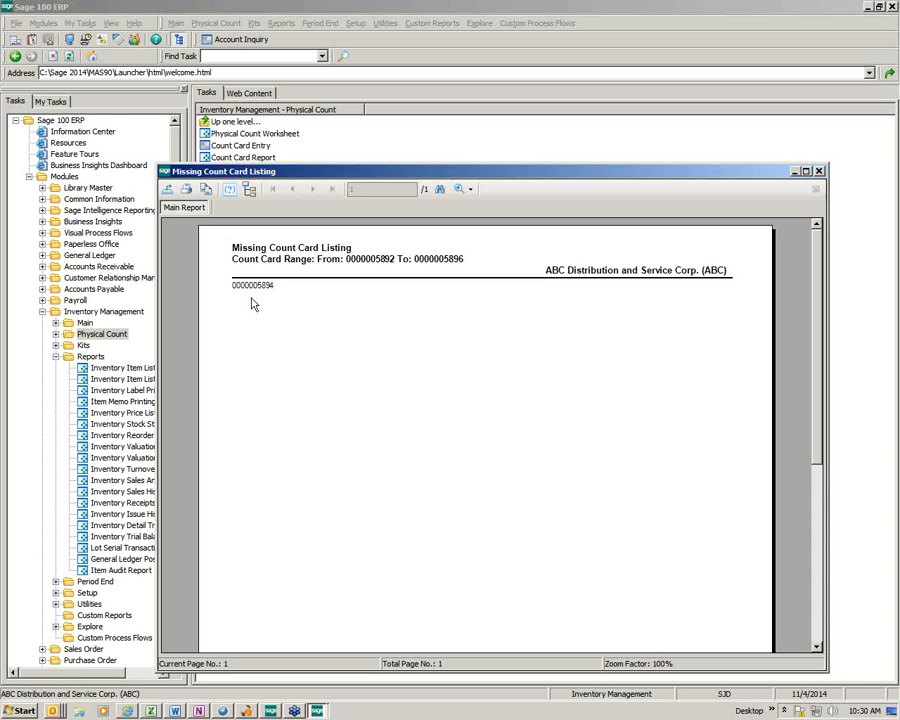
left_click(820, 172)
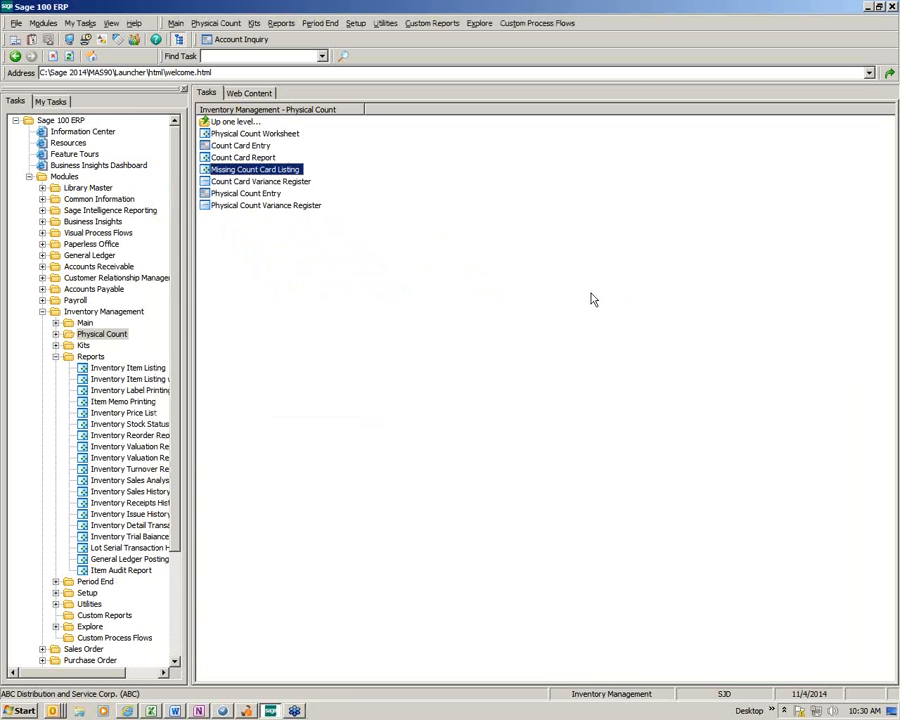
- Look up count card 5893 in Count Card Entry to review its line, and close the window
left_click(246, 147)
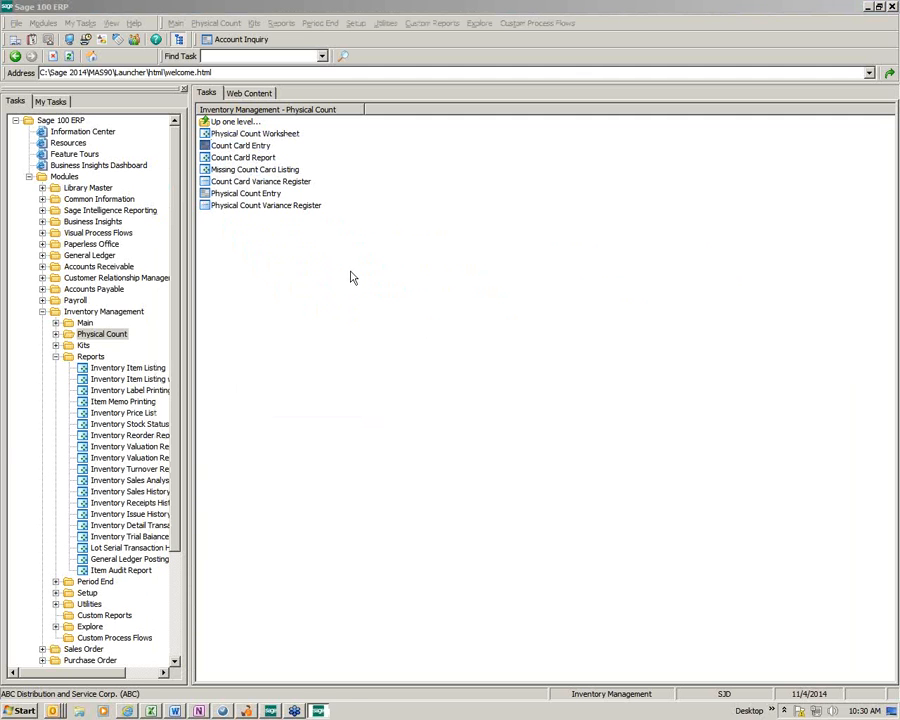
left_click(445, 299)
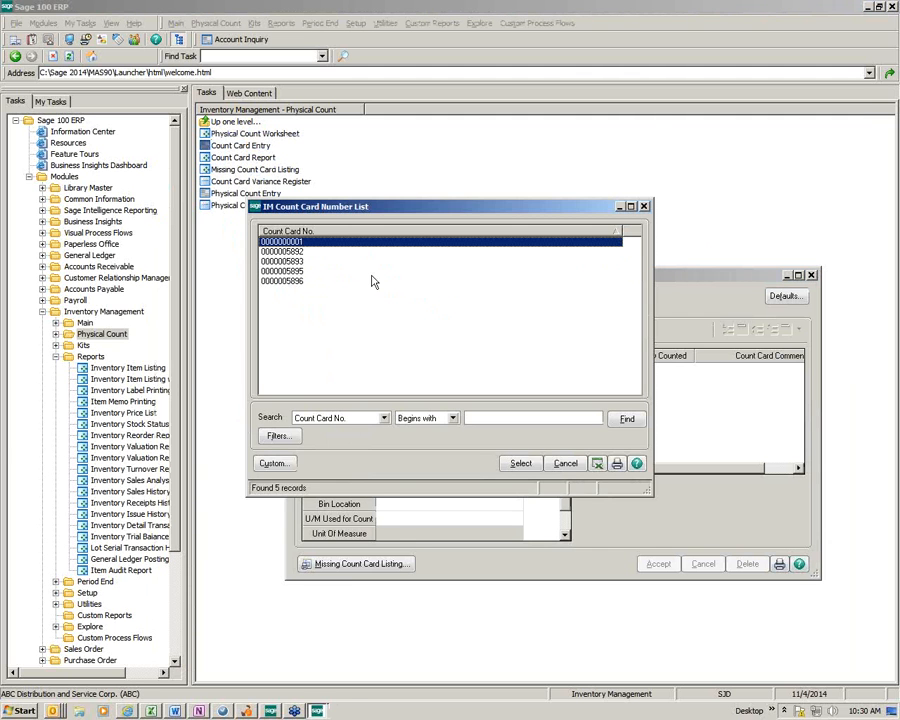
left_click(287, 262)
double_click(287, 262)
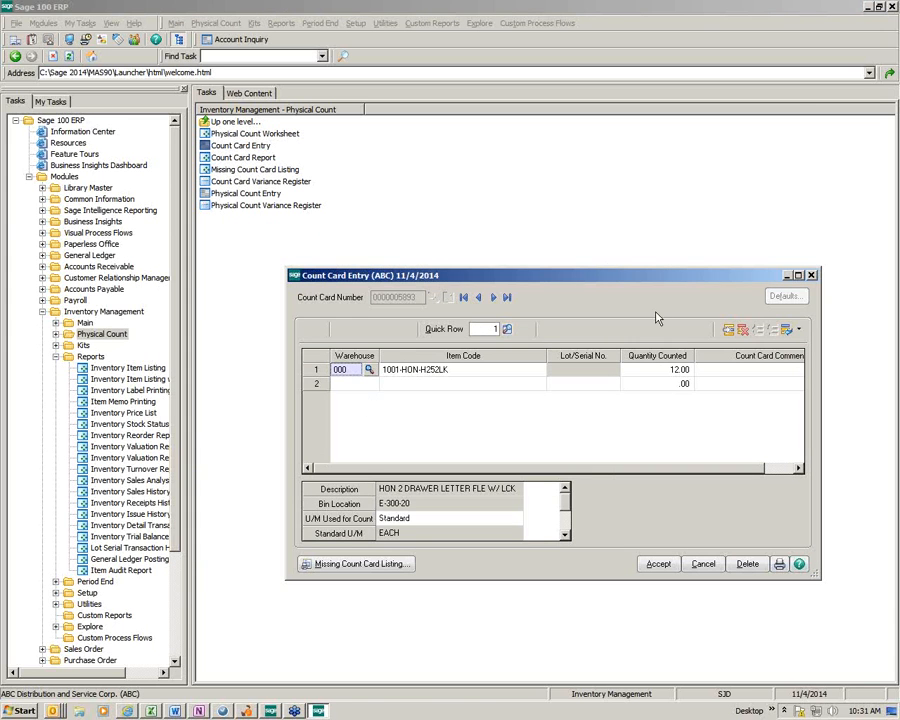
left_click(811, 276)
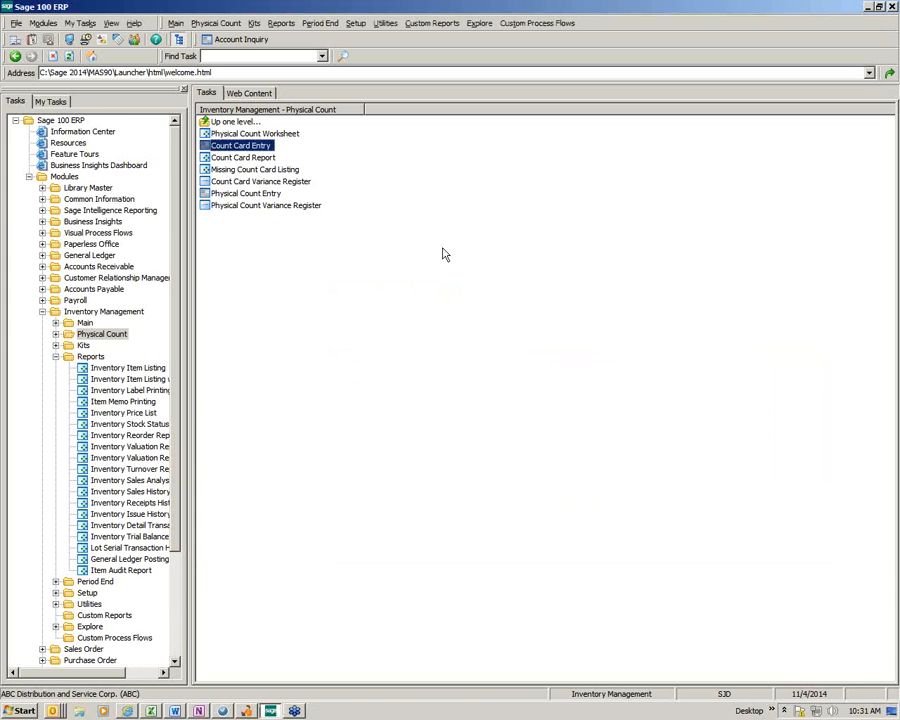
- Preview the Count Card Variance Register for all items at 150% zoom, and close it without updating the entries to Physical Count Entry
left_click(258, 183)
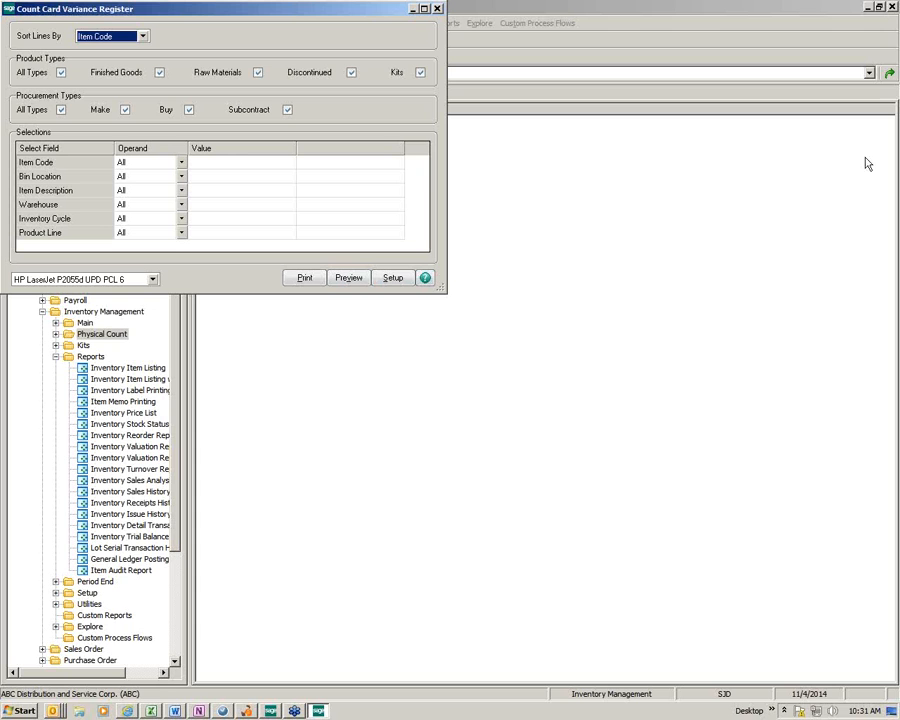
left_click(354, 279)
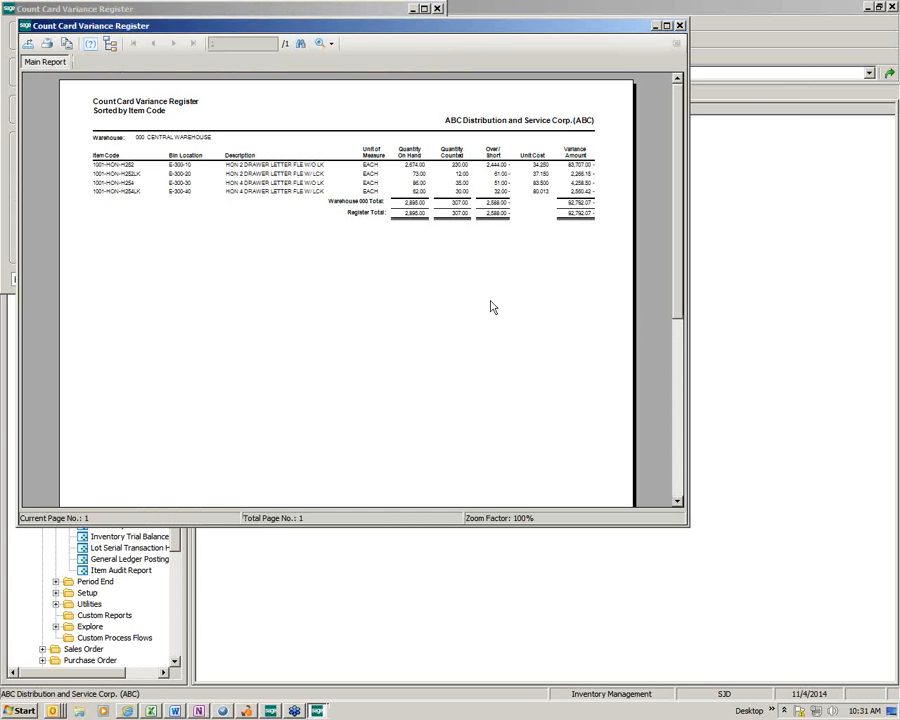
left_click(458, 166)
left_click(666, 25)
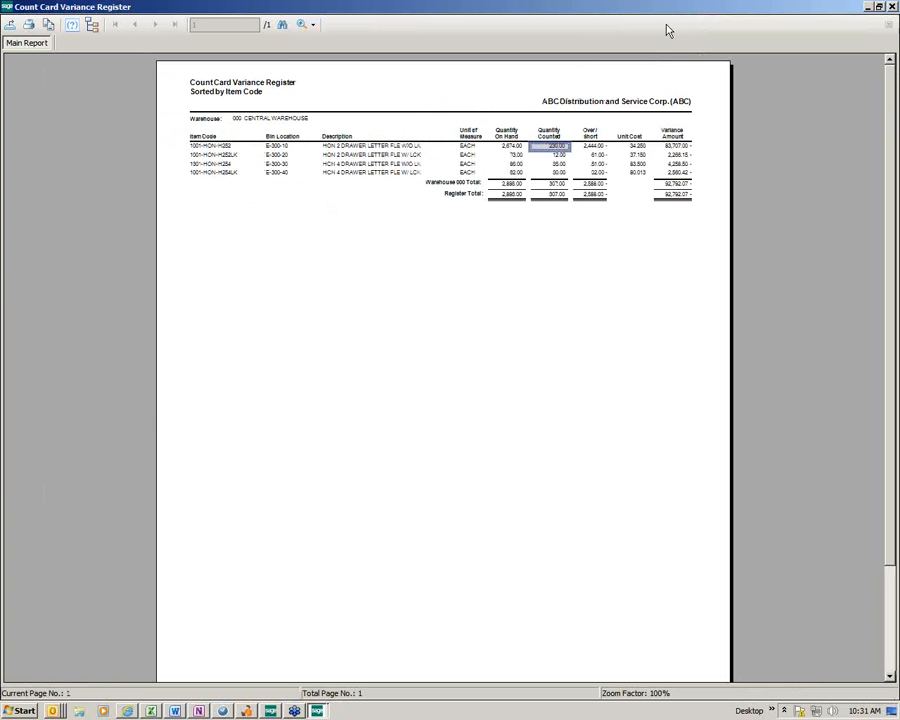
left_click(307, 25)
left_click(325, 118)
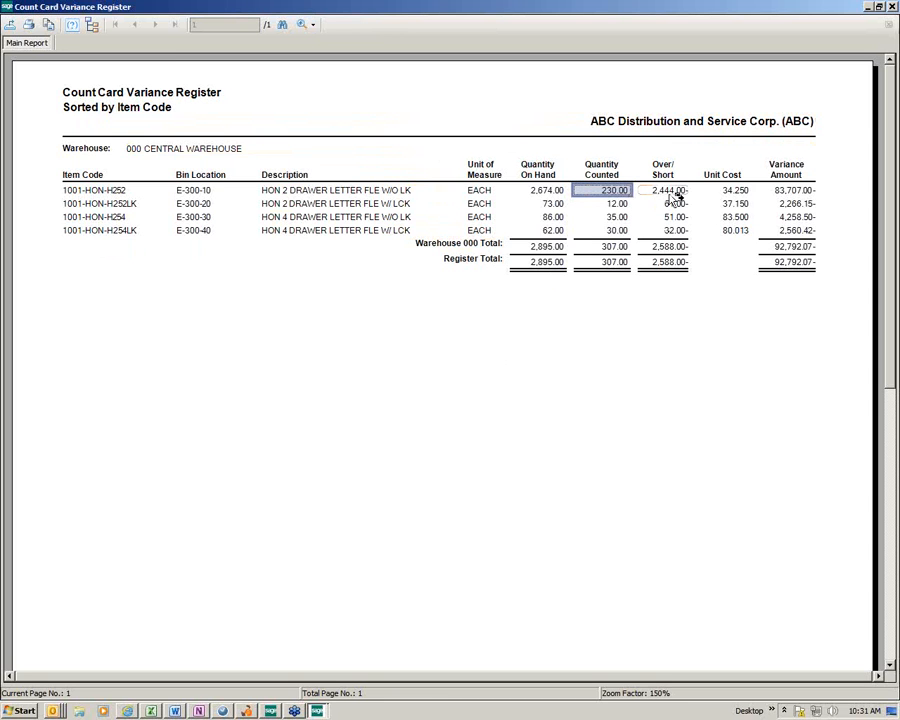
left_click(892, 7)
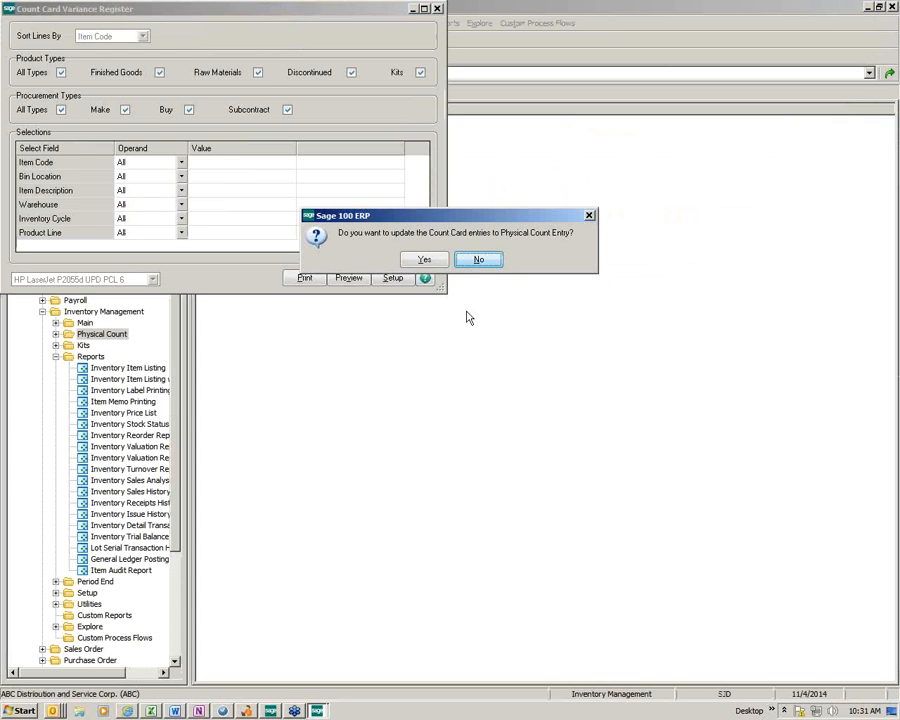
left_click(479, 260)
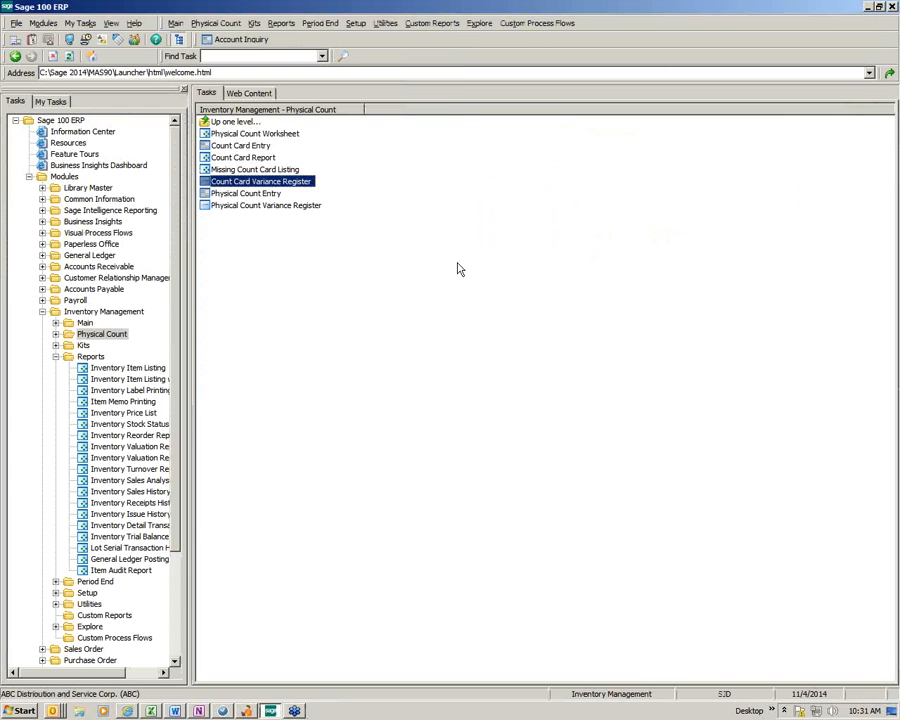
- Set the quantity counted for item 1001-HON-H252 on count card 5892 to 2,080, accept the card, and close Count Card Entry
left_click(241, 146)
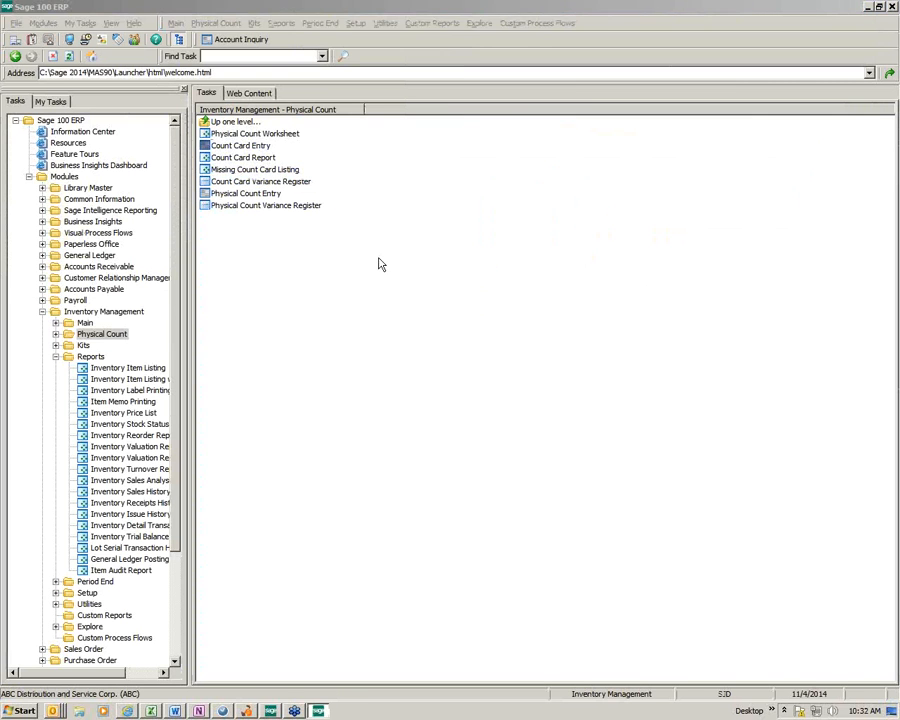
left_click(430, 297)
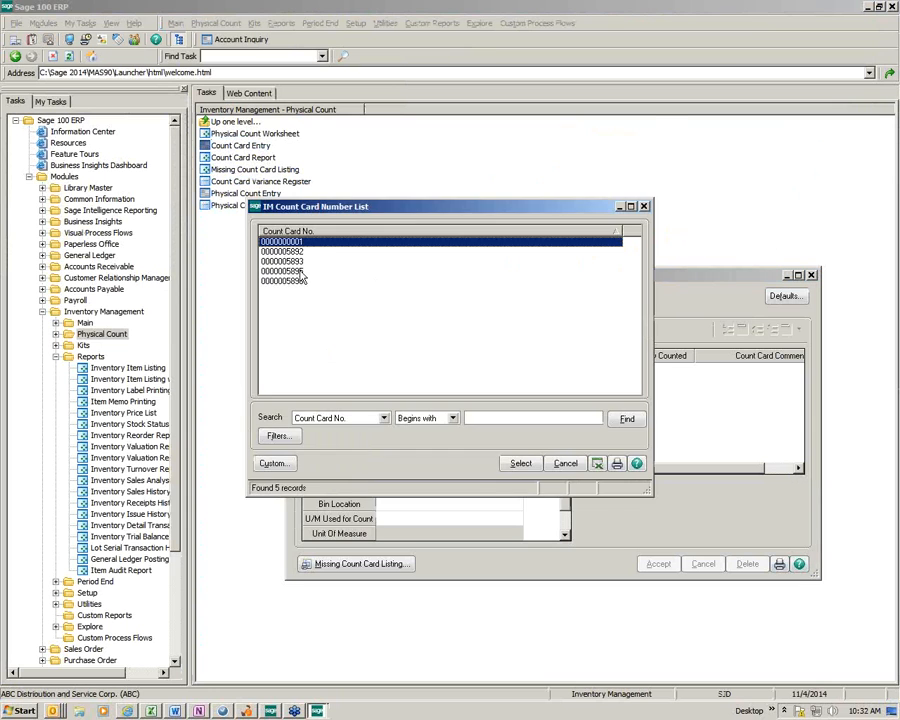
double_click(400, 261)
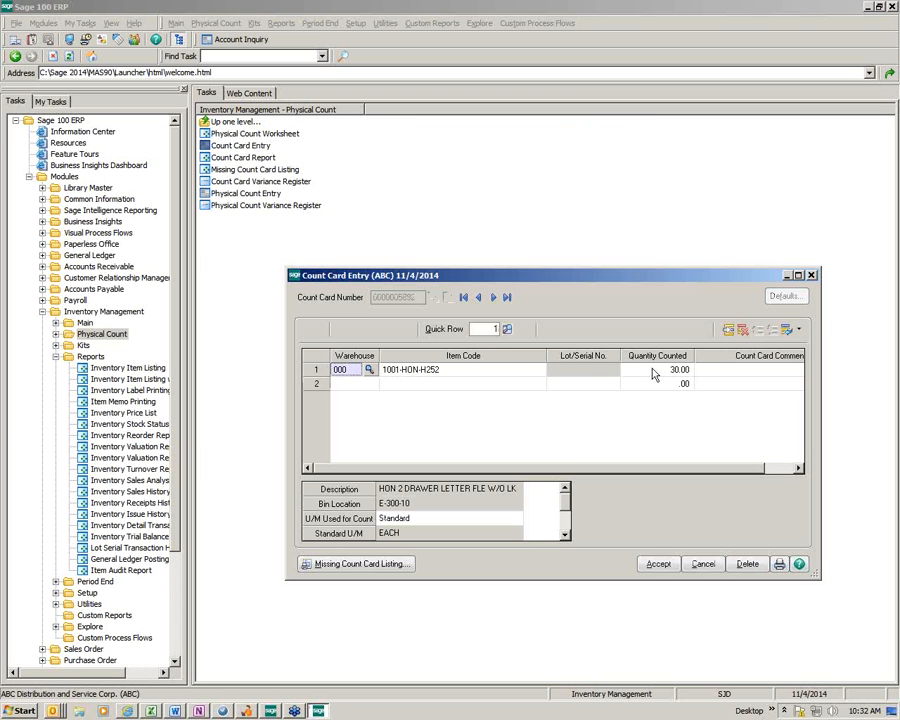
left_click(655, 369)
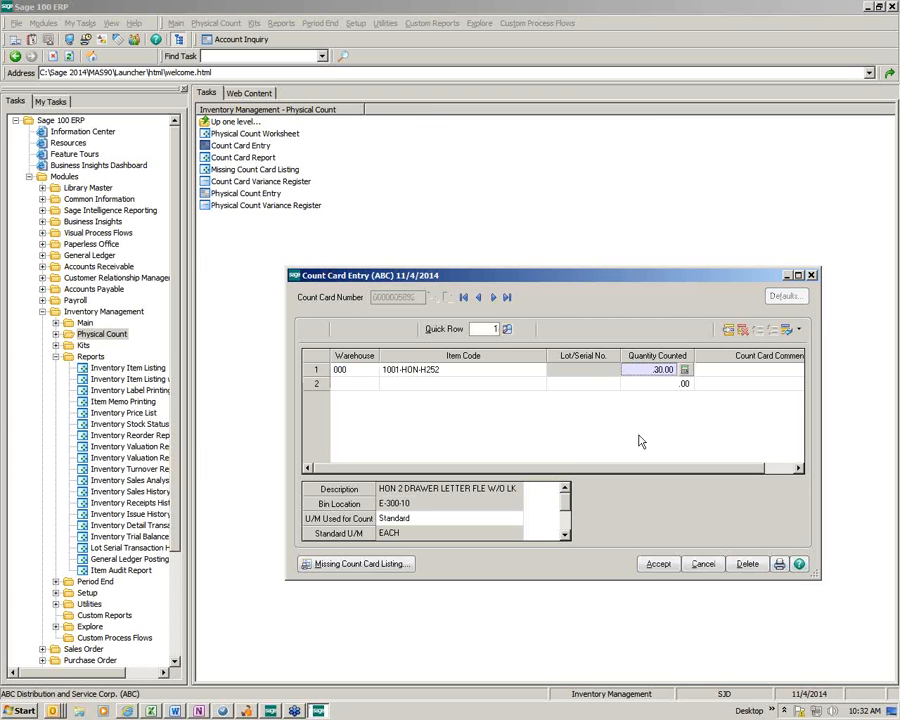
type("2030")
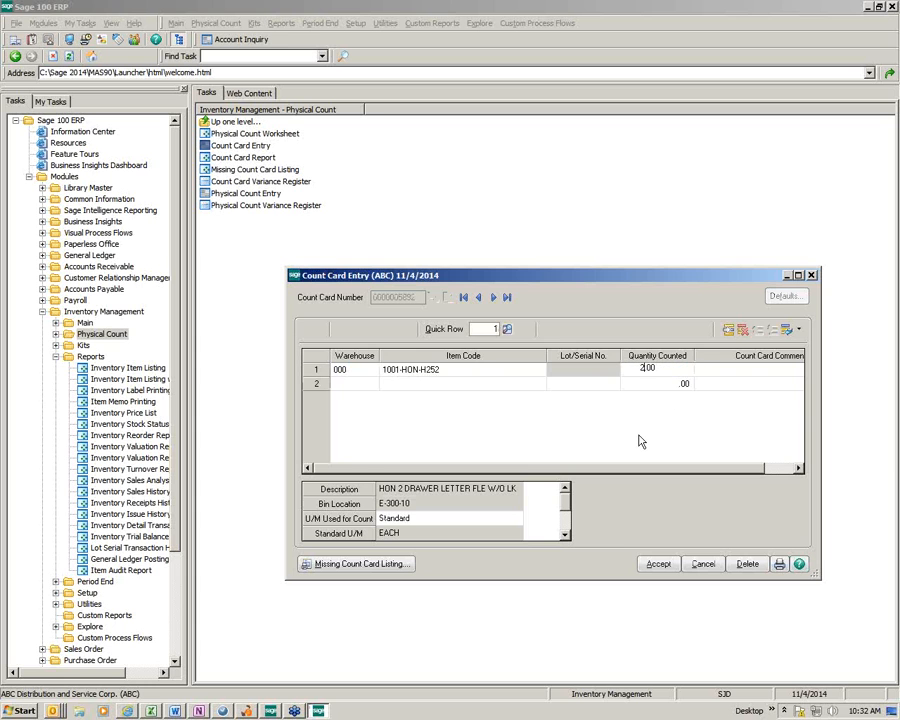
key("Tab")
key("Tab")
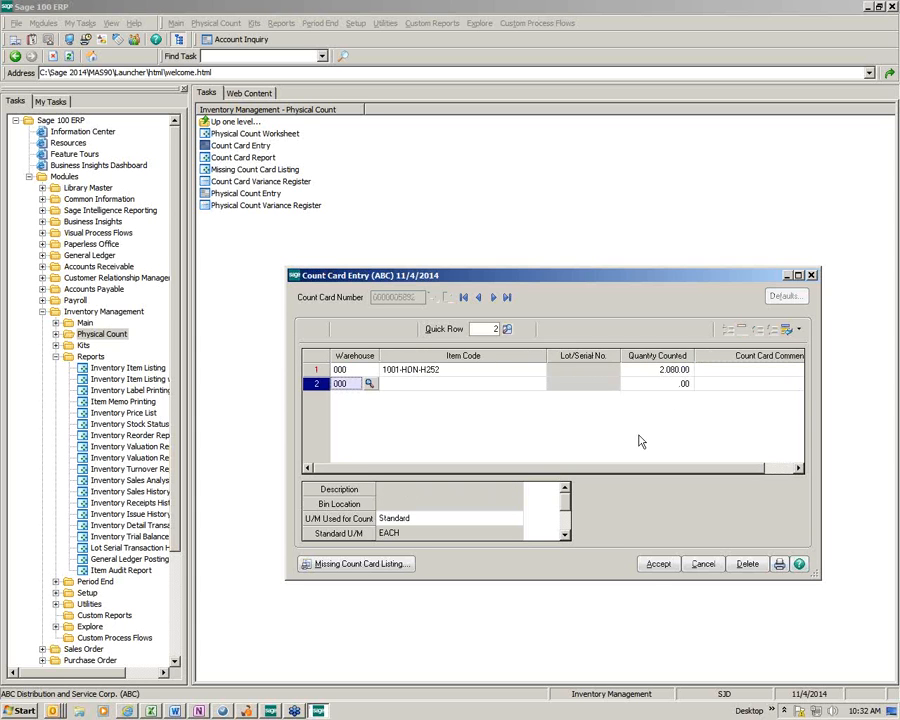
left_click(655, 565)
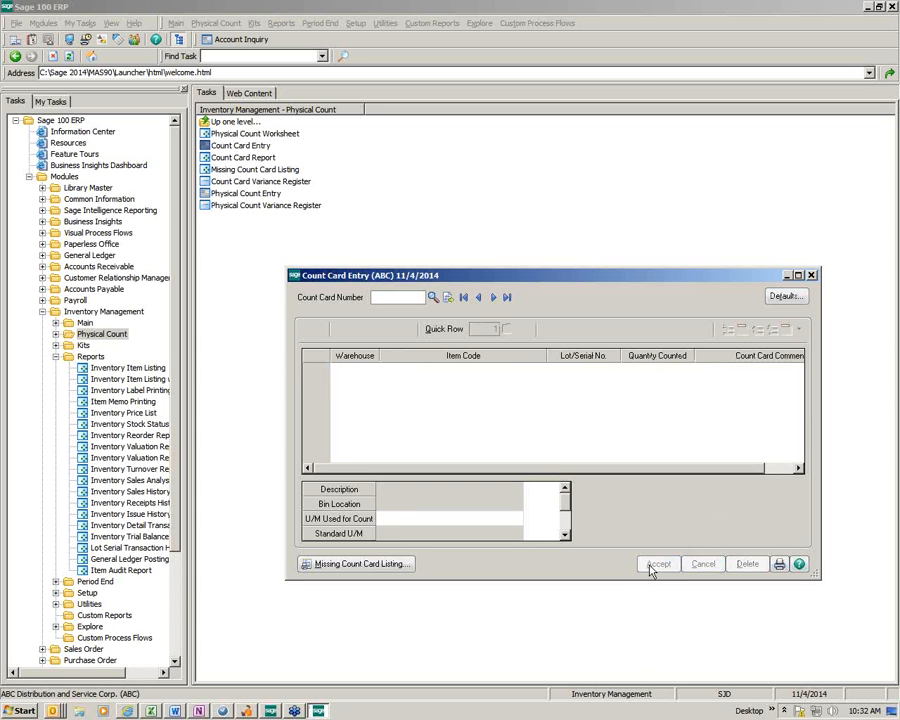
left_click(810, 275)
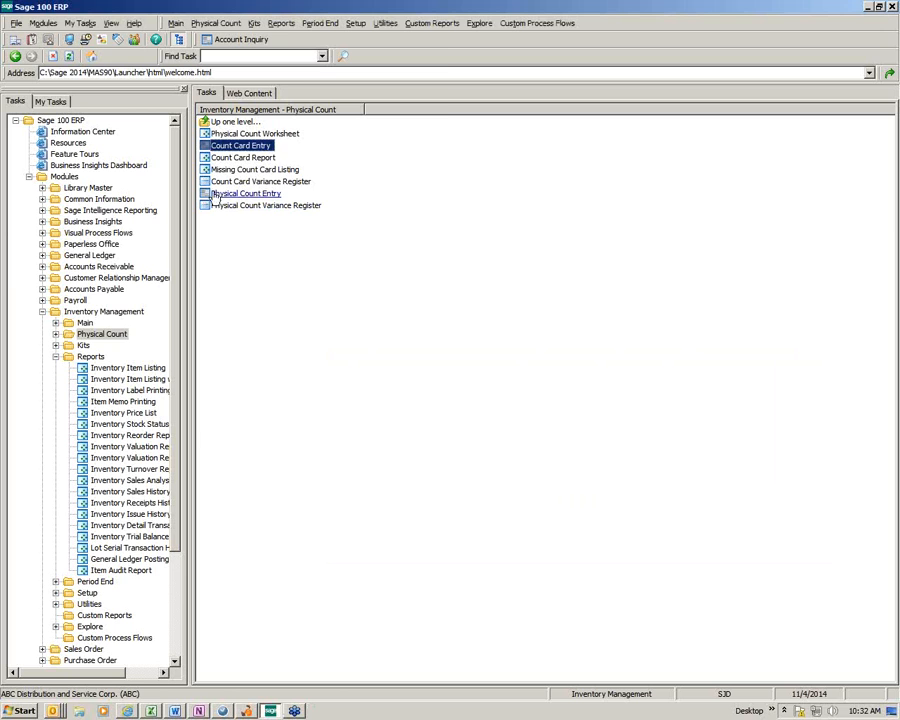
- Preview the Count Card Variance Register for all items at 150% zoom, and update the count card entries to Physical Count Entry
left_click(260, 181)
key("Return")
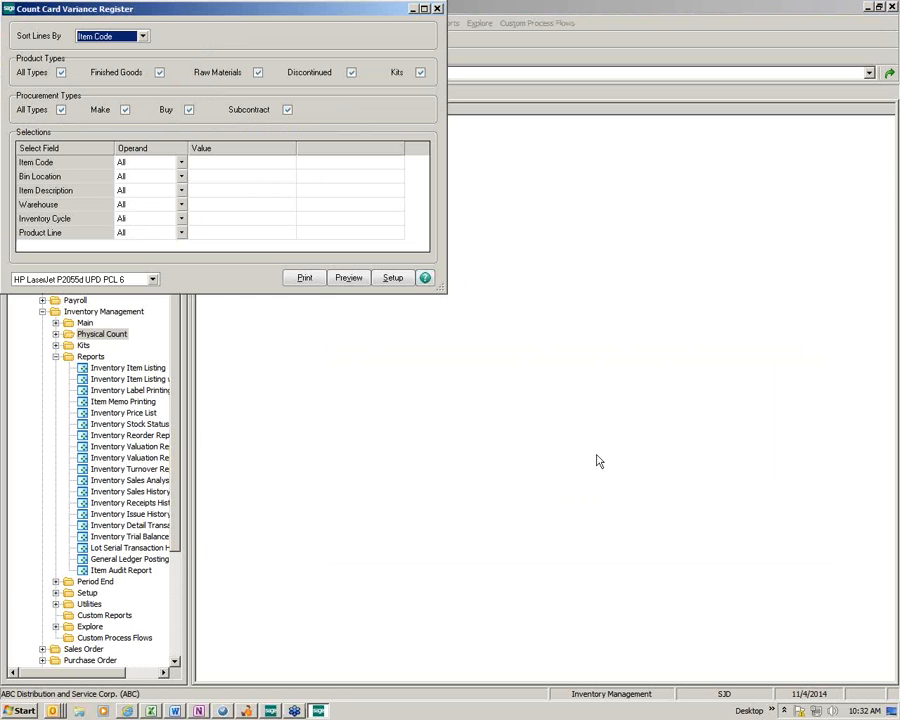
left_click(349, 277)
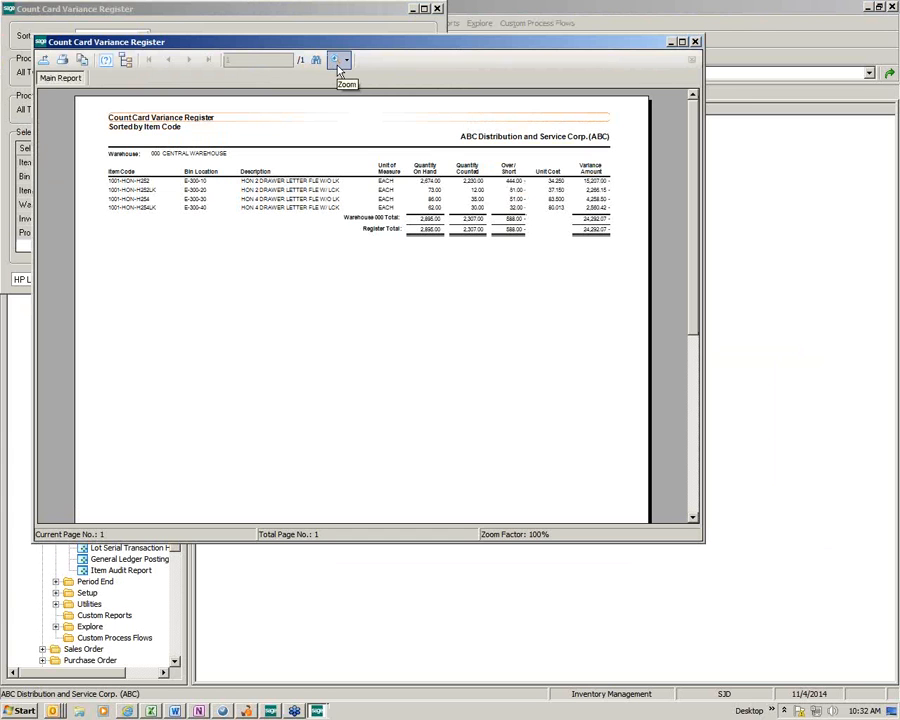
left_click(337, 64)
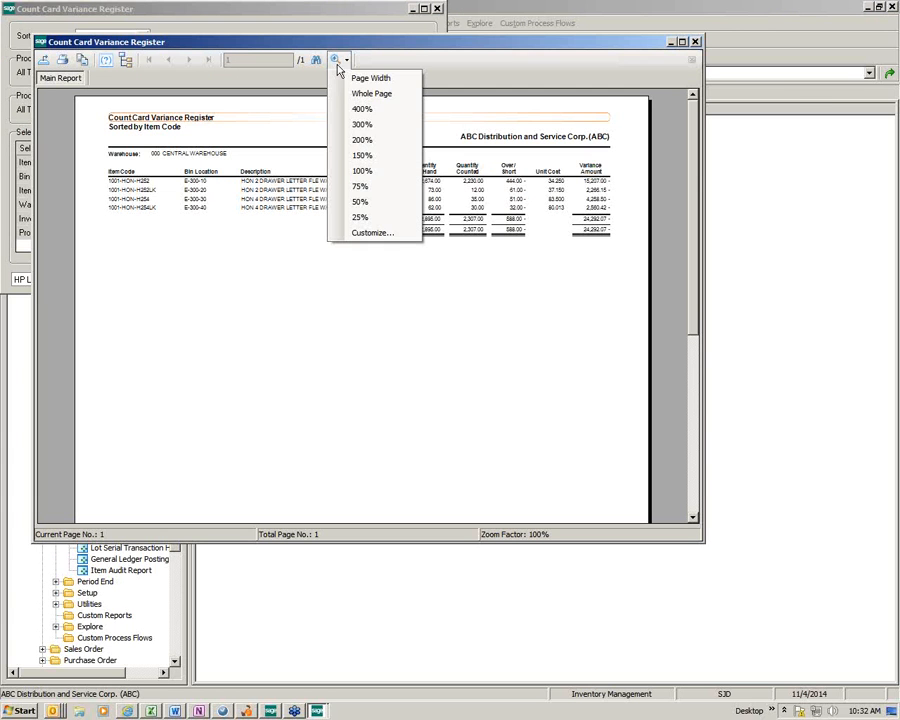
left_click(352, 155)
left_click(682, 42)
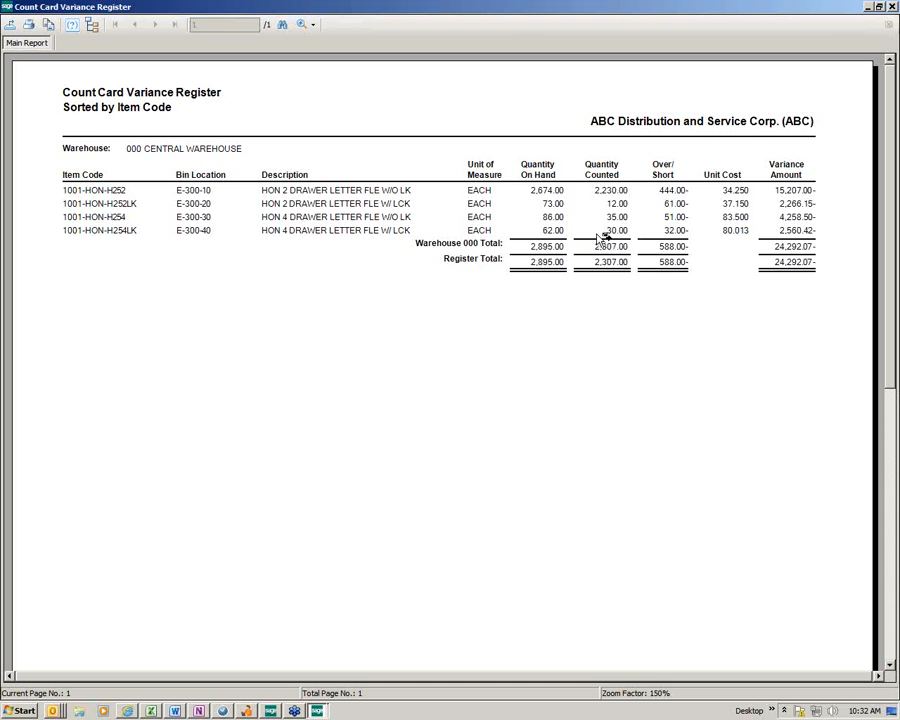
left_click(891, 7)
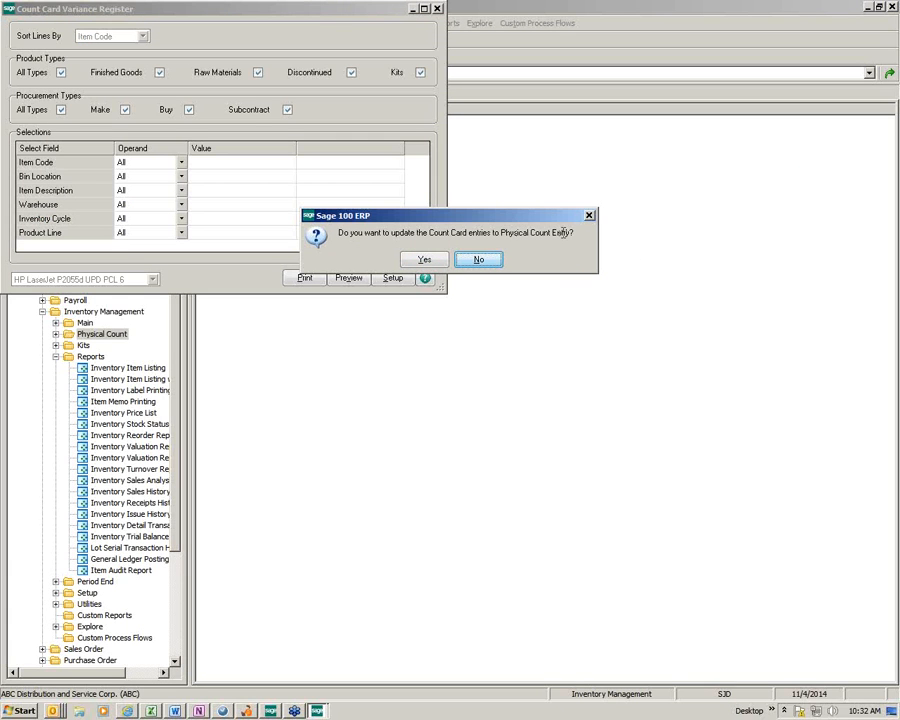
left_click(424, 260)
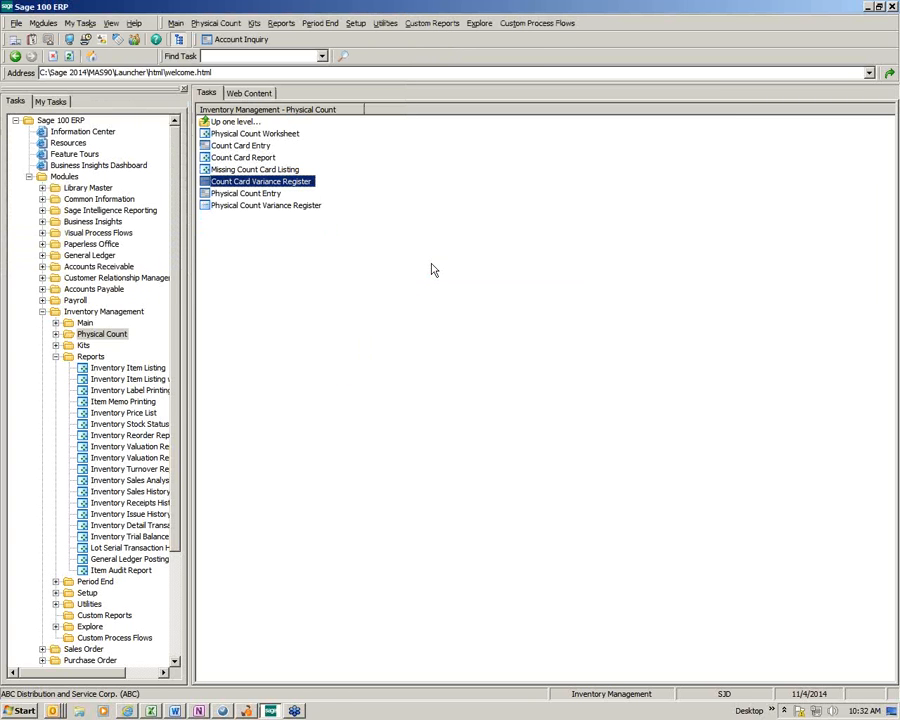
- Review the quantities counted on the Central Warehouse lines in Physical Count Entry, and cancel the entry without changes
double_click(272, 193)
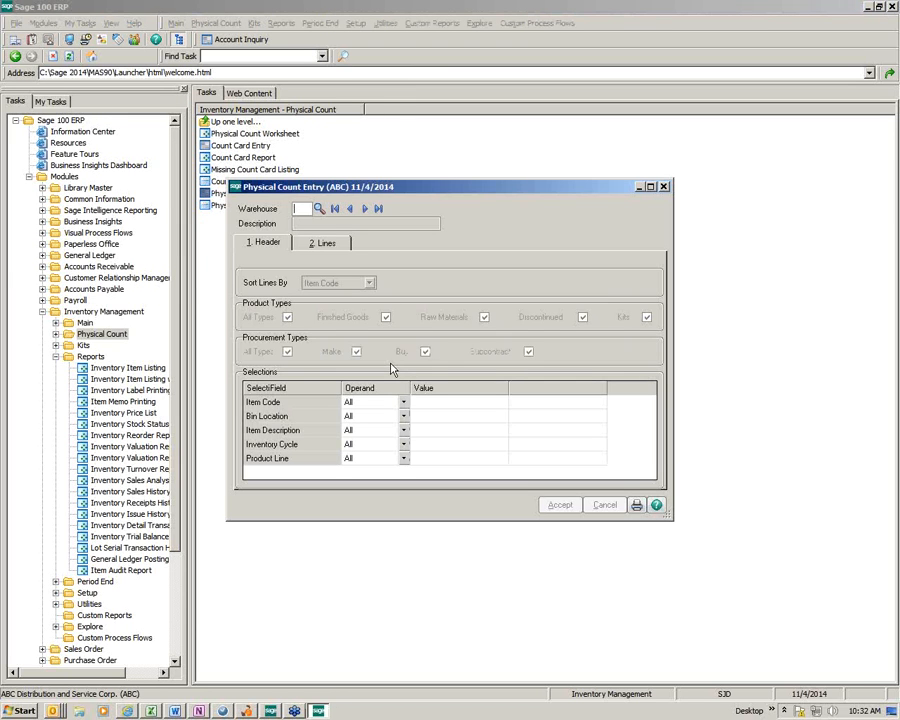
left_click(365, 210)
left_click(332, 245)
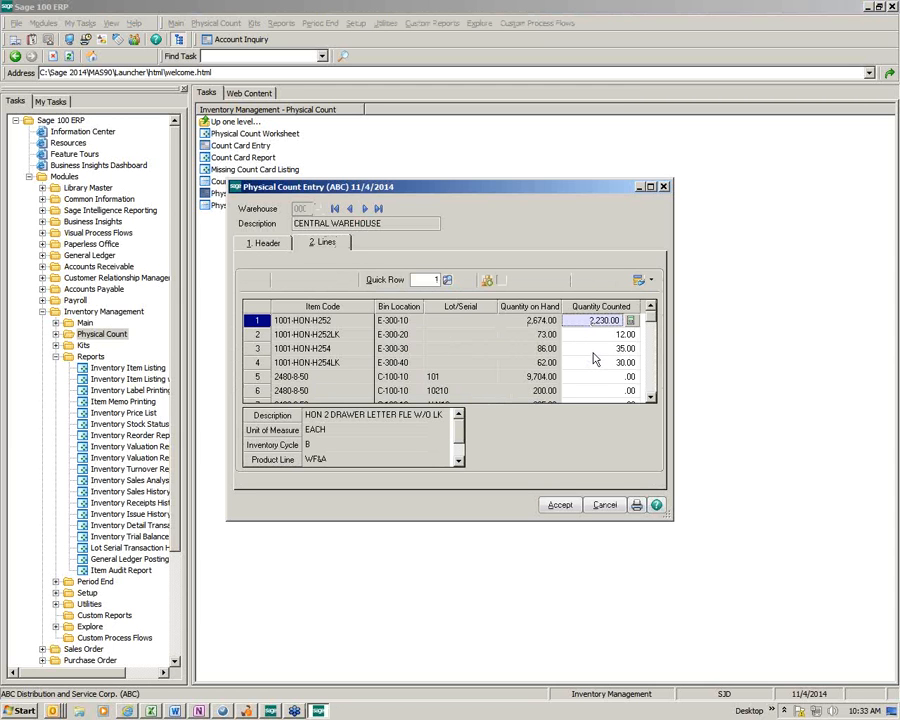
left_click(600, 506)
- Preview the Physical Count Variance Register with posting date 11/4/2014 at 150% zoom, and close it without updating the register
left_click(636, 505)
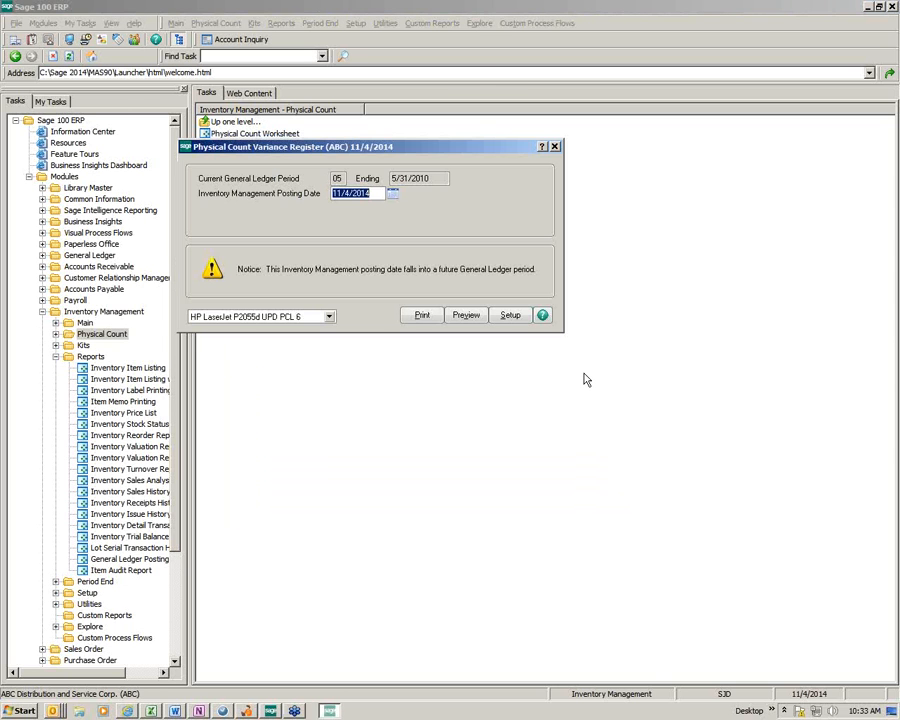
left_click(468, 316)
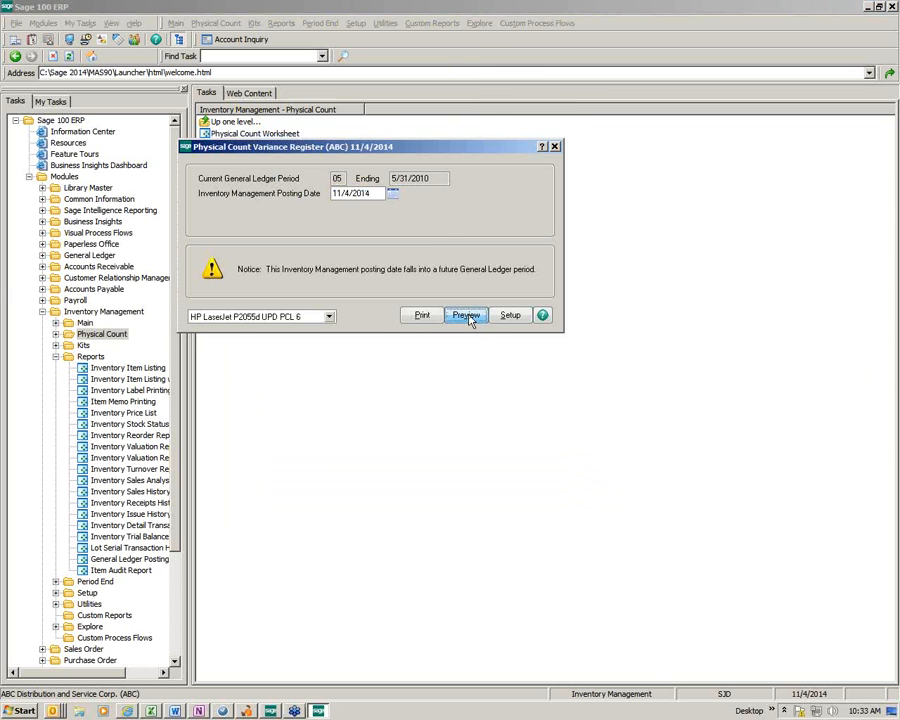
left_click(347, 270)
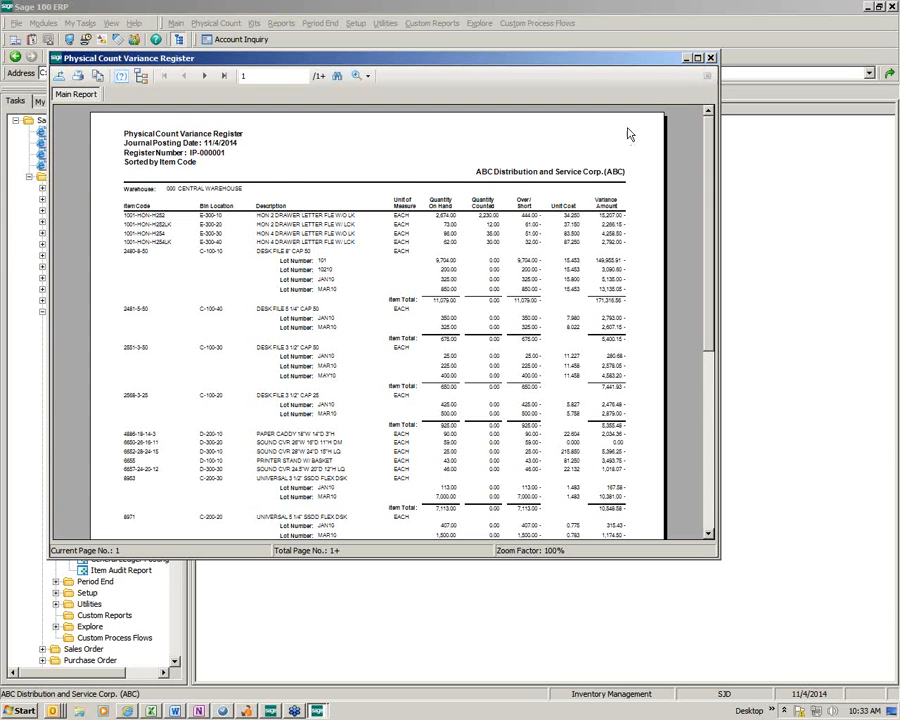
left_click(697, 58)
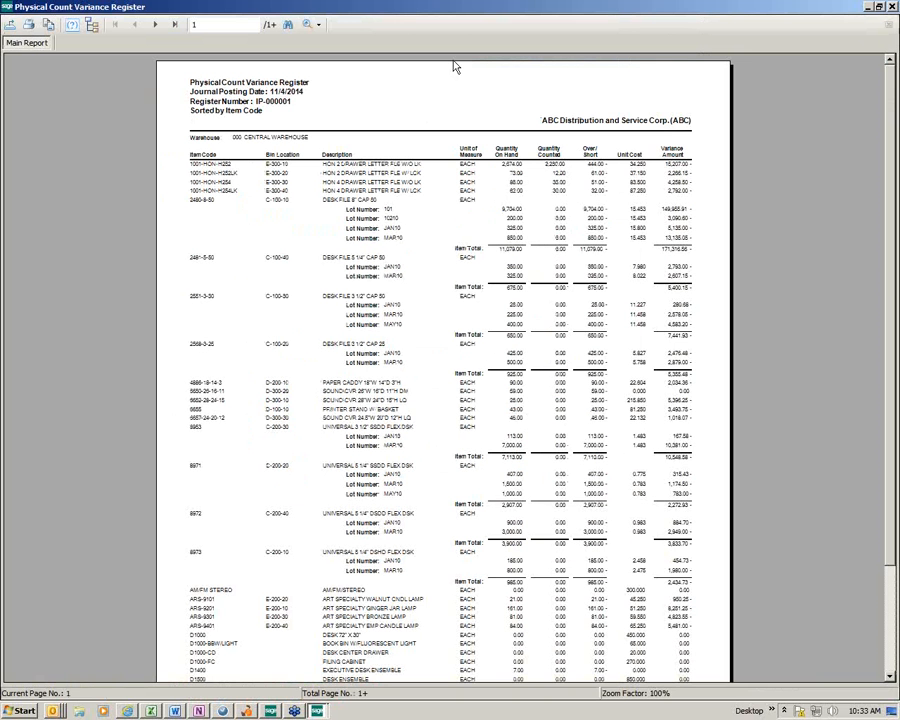
left_click(314, 24)
left_click(333, 120)
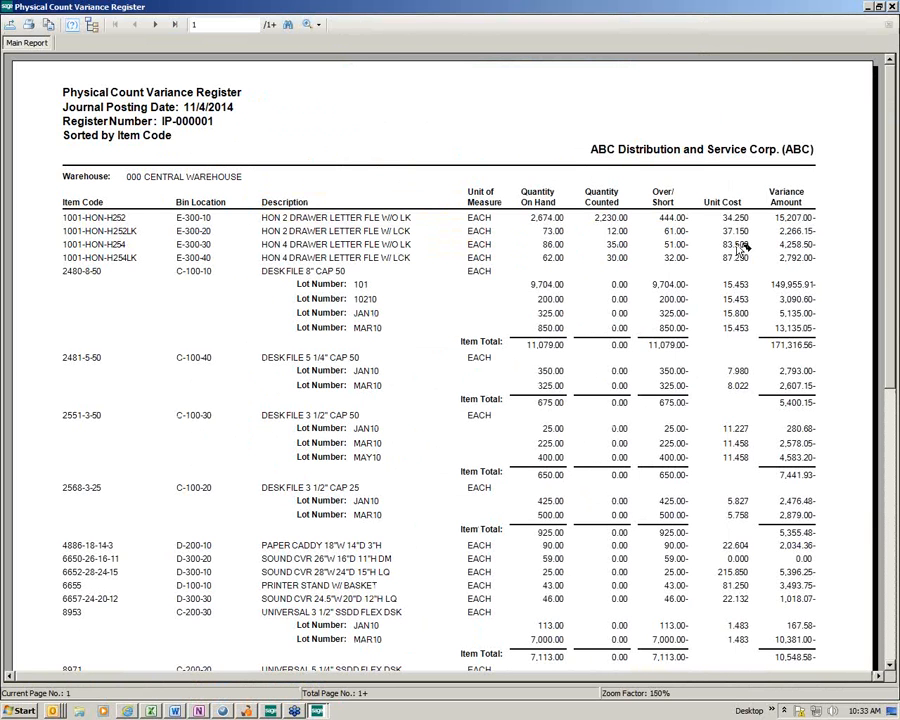
left_click(892, 7)
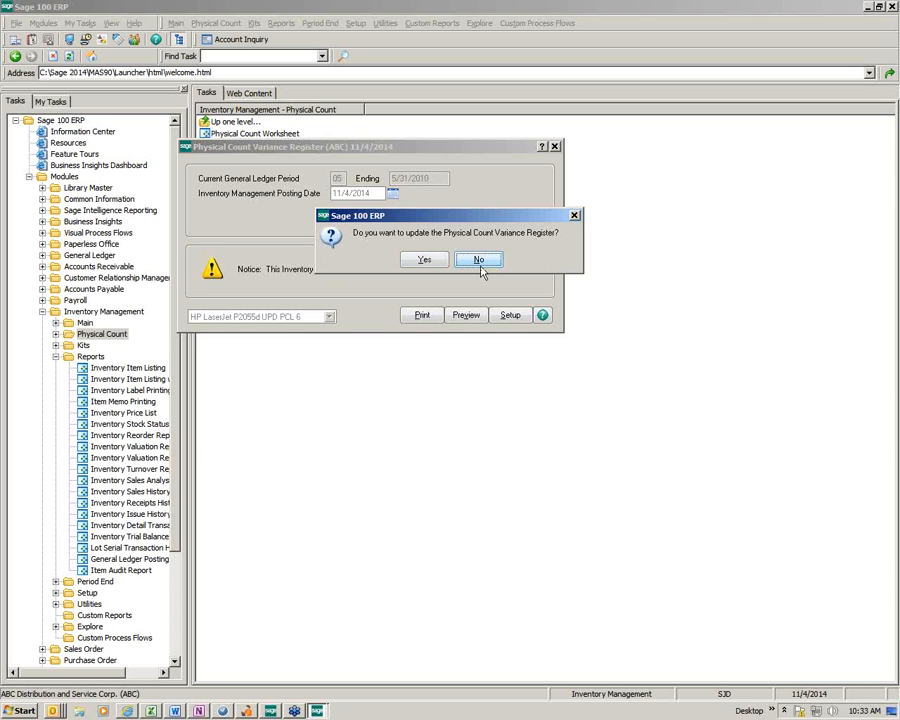
left_click(479, 262)
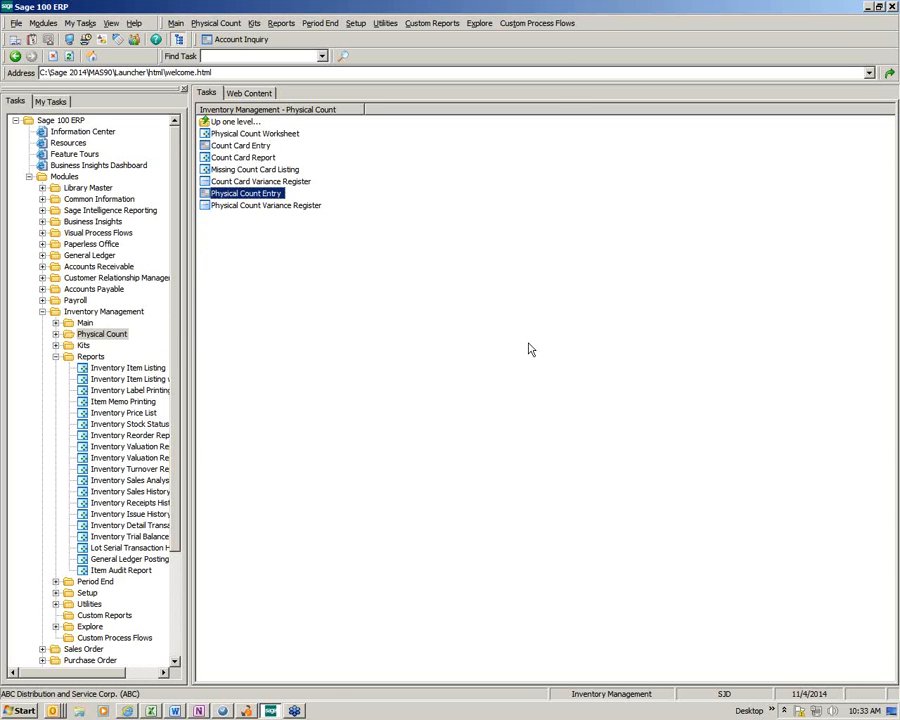
- Review the calendar year, month and selection options of the Inventory Valuation Report by Period, and close it without printing
left_click(90, 356)
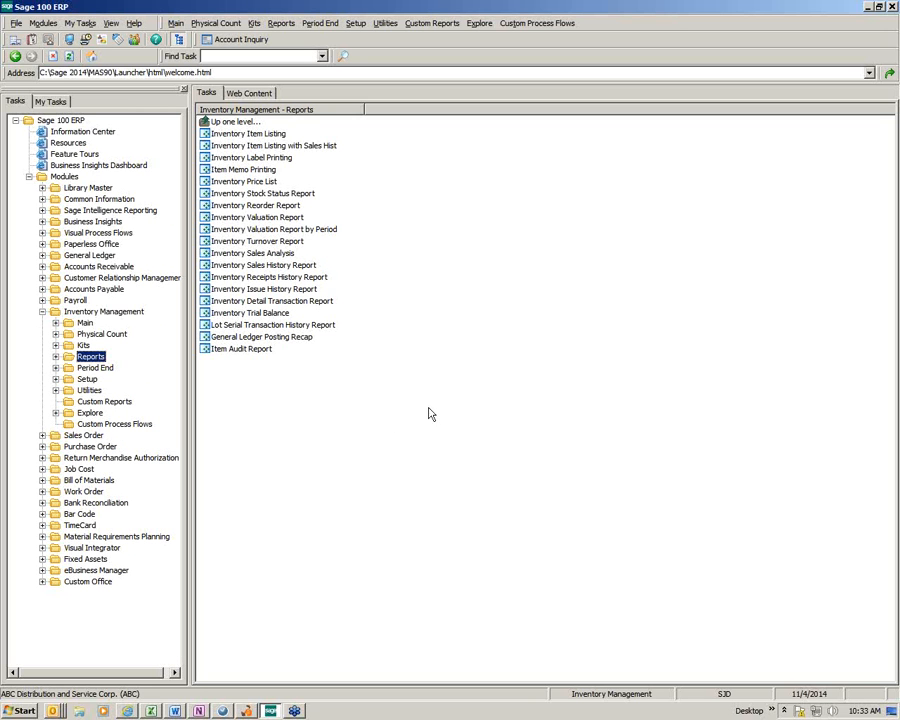
left_click(296, 231)
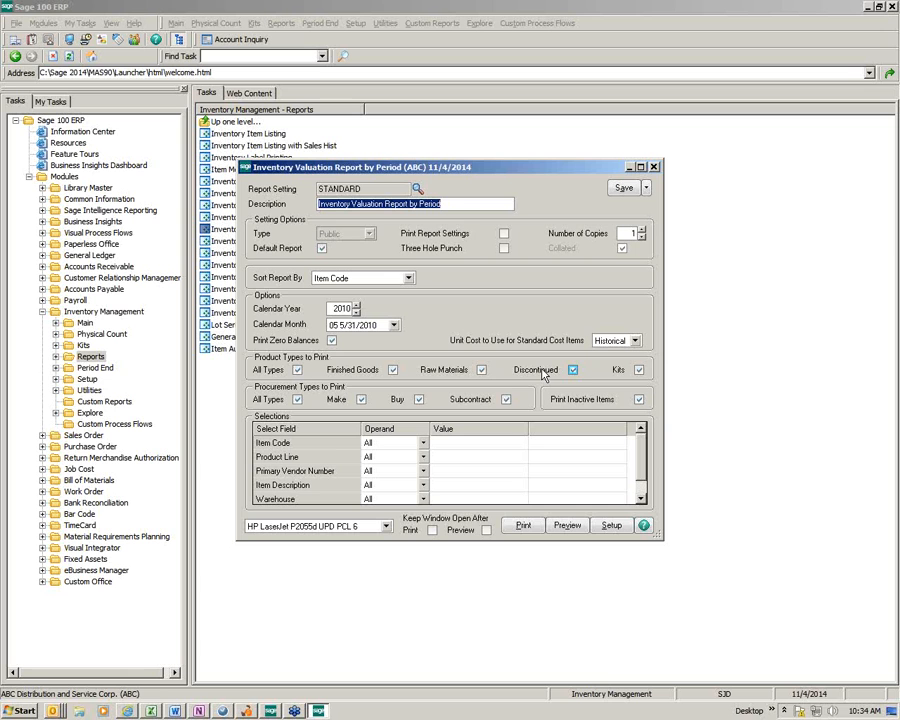
left_click_drag(440, 172, 220, 93)
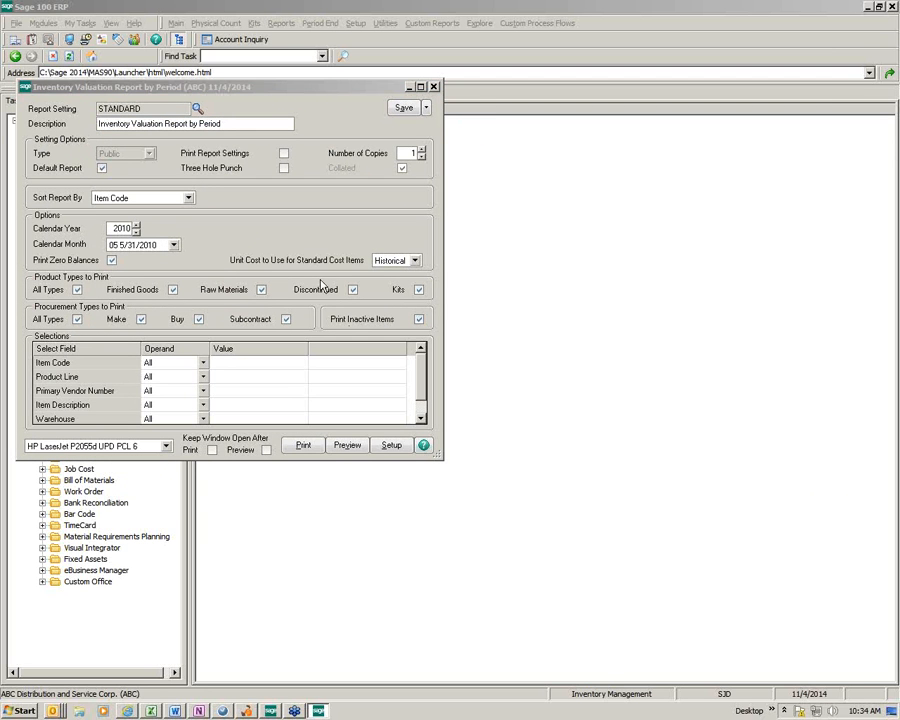
left_click(269, 89)
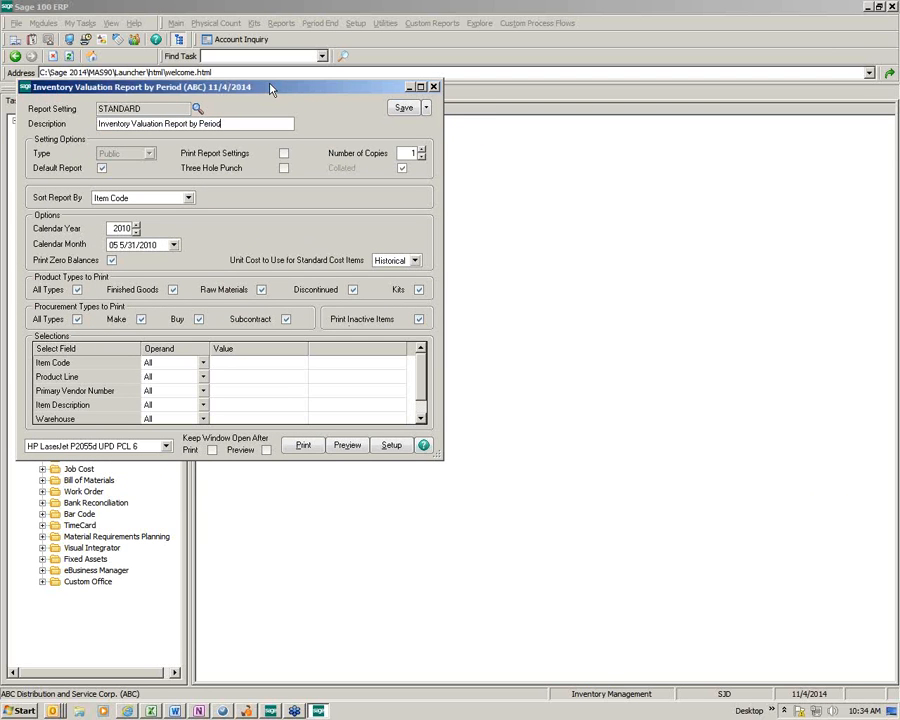
left_click_drag(269, 89, 415, 236)
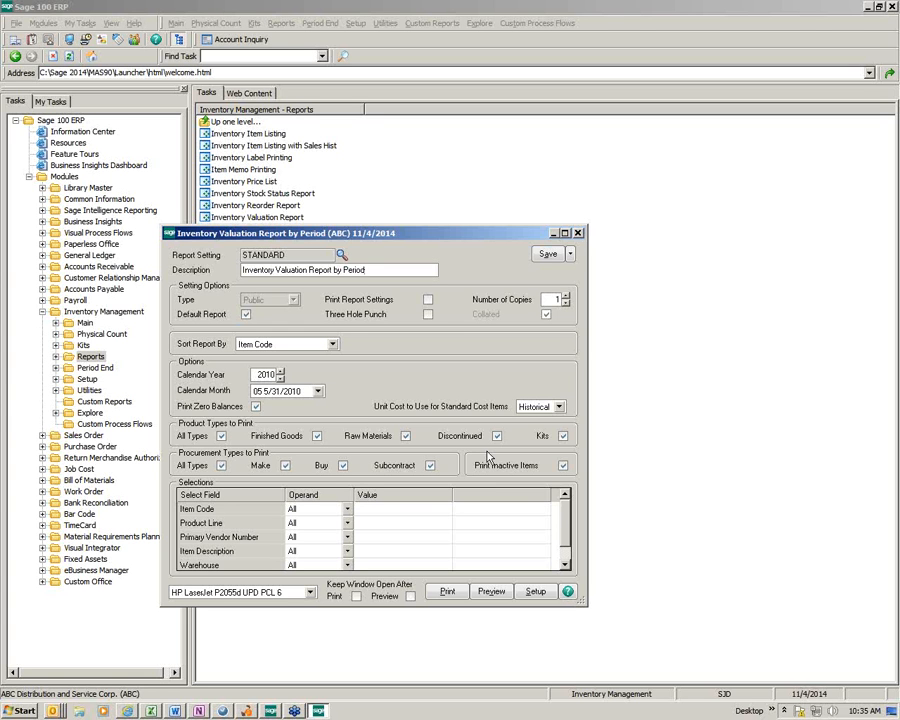
left_click(578, 234)
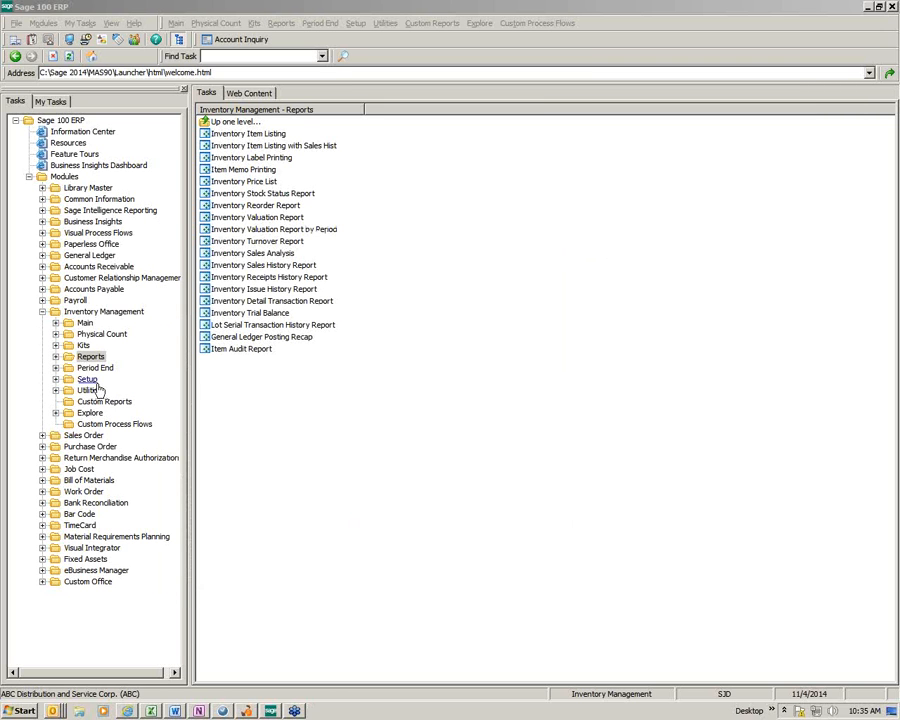
- Preview the Physical Count Worksheet for all items with the Print Worksheet and Freeze Items option, and close the preview and report window
left_click(97, 334)
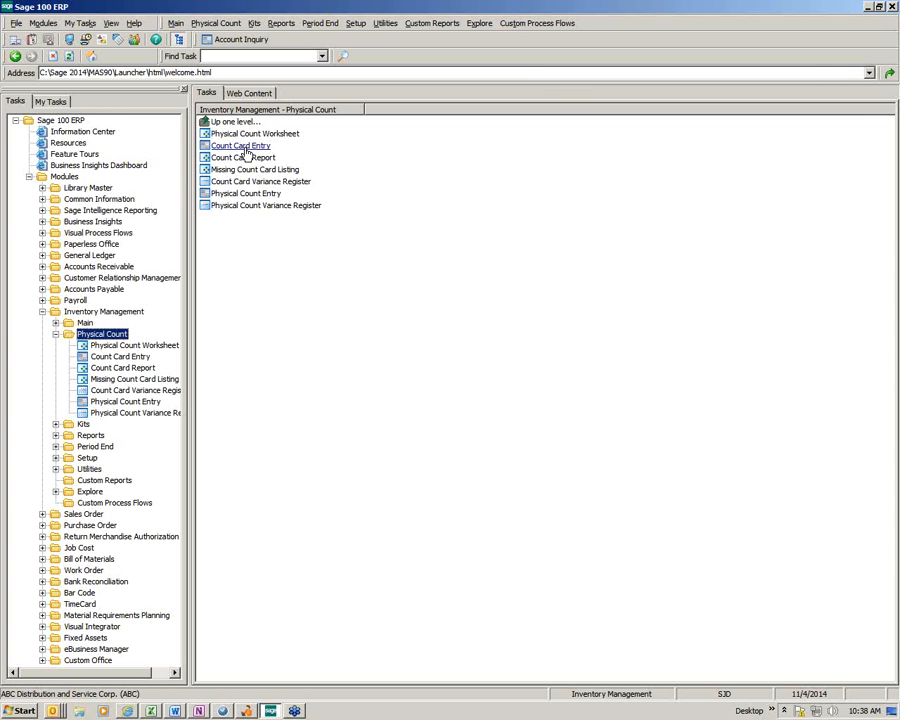
left_click(128, 345)
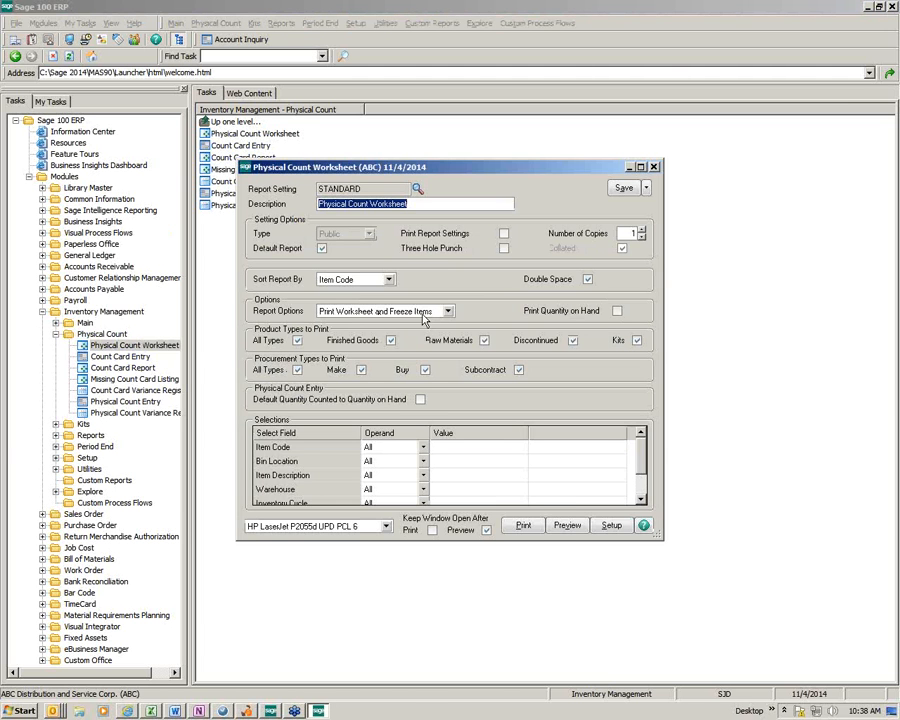
left_click(567, 525)
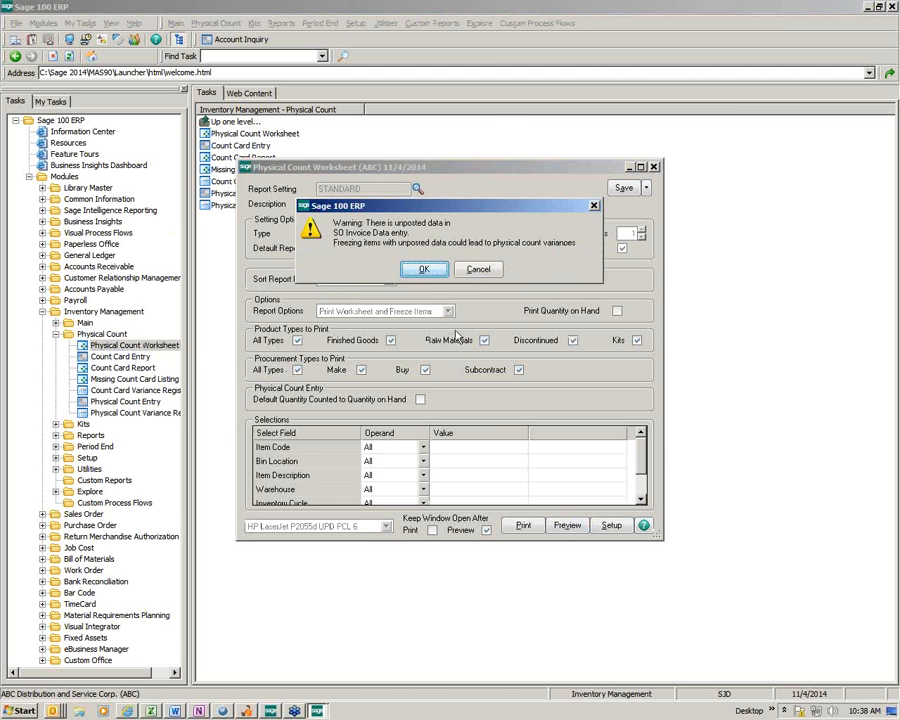
left_click(424, 269)
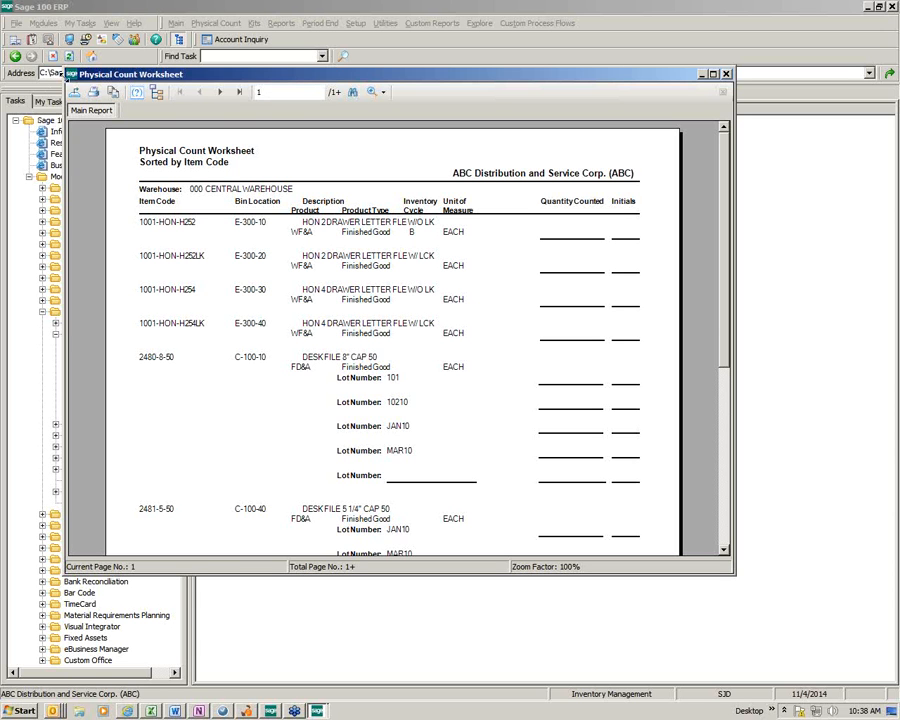
left_click(72, 74)
left_click(91, 162)
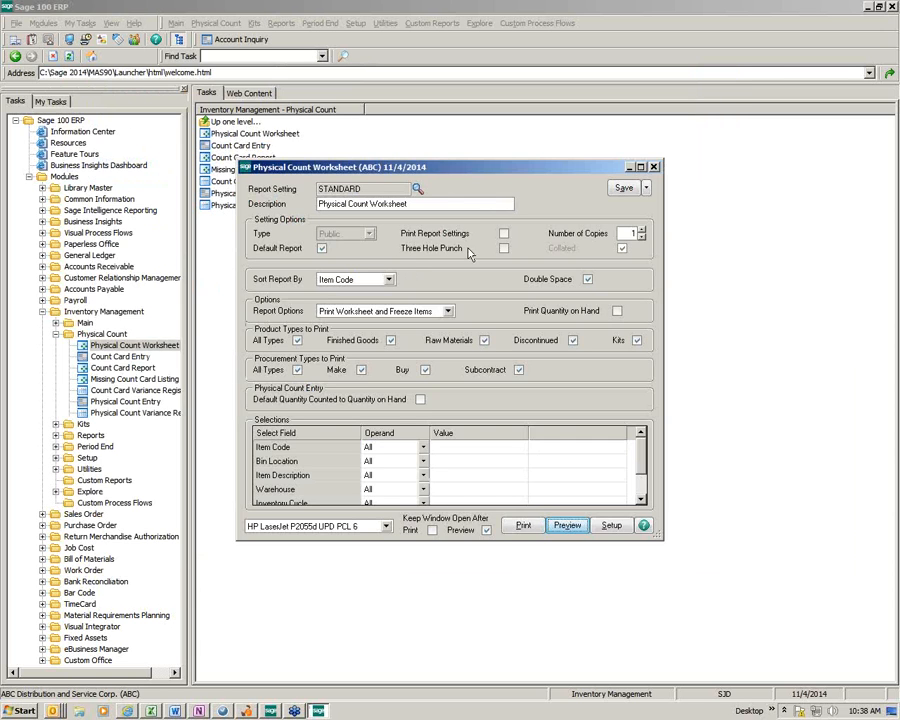
left_click(654, 167)
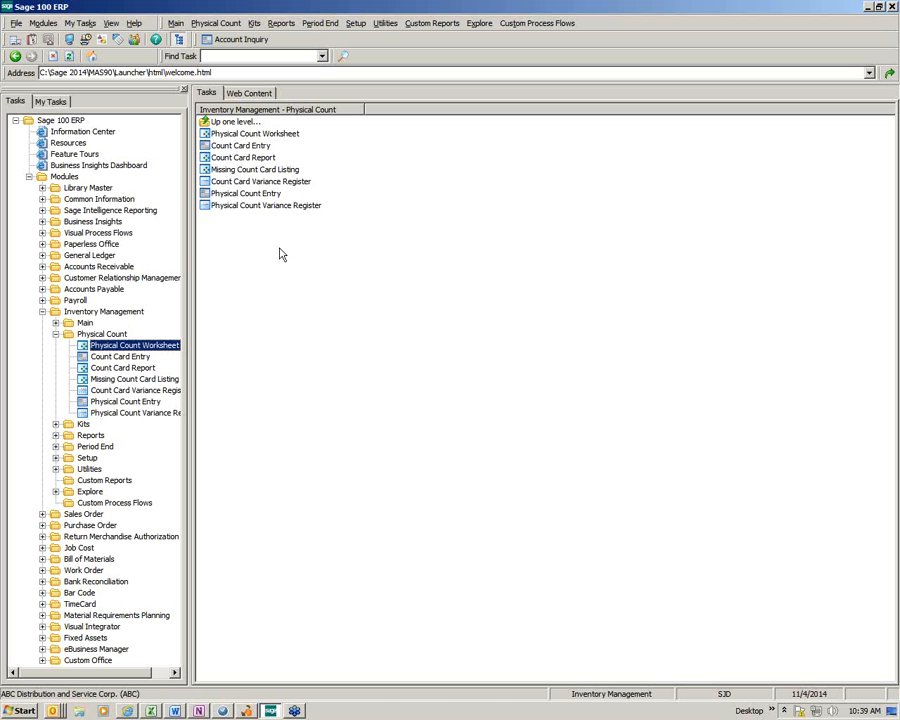
- Check the Inventory Cycle field of item 1001-HON-H252 in Item Maintenance, dismissing its item text, and close the window without changes
left_click(177, 25)
left_click(215, 40)
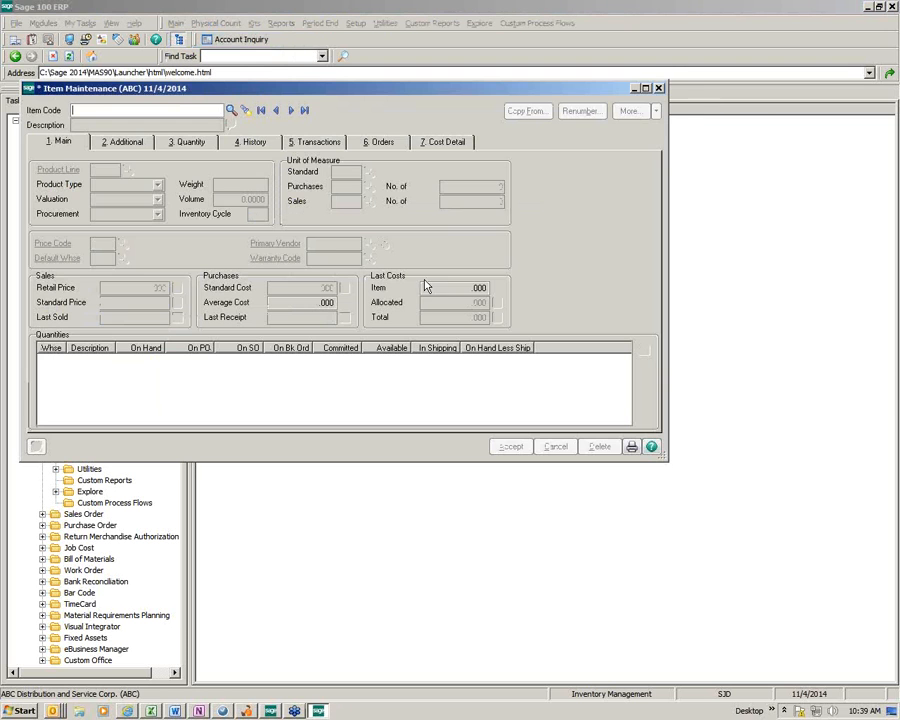
left_click(291, 110)
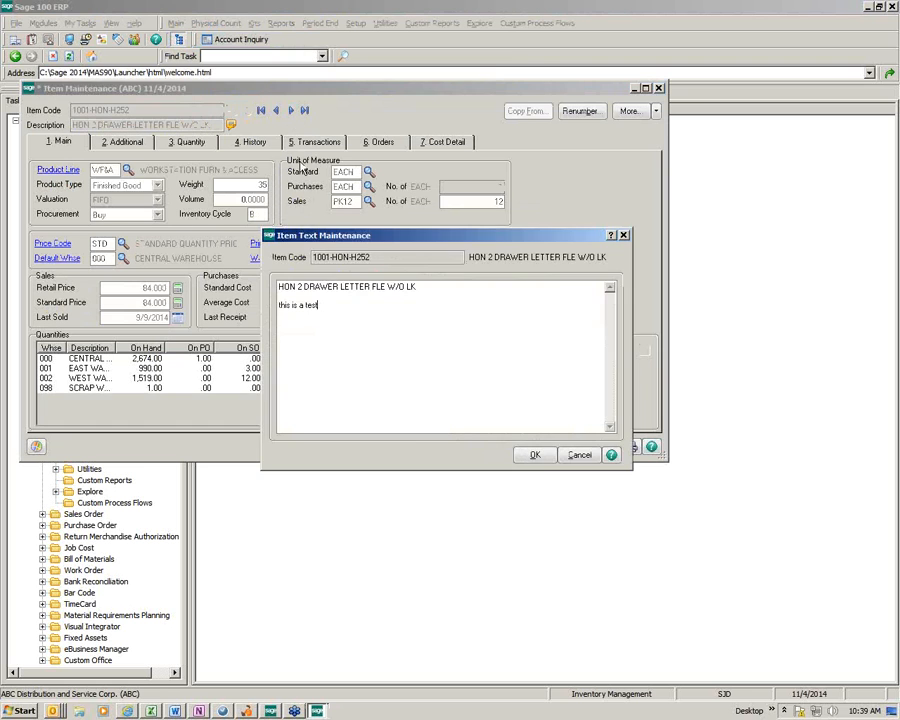
left_click(535, 455)
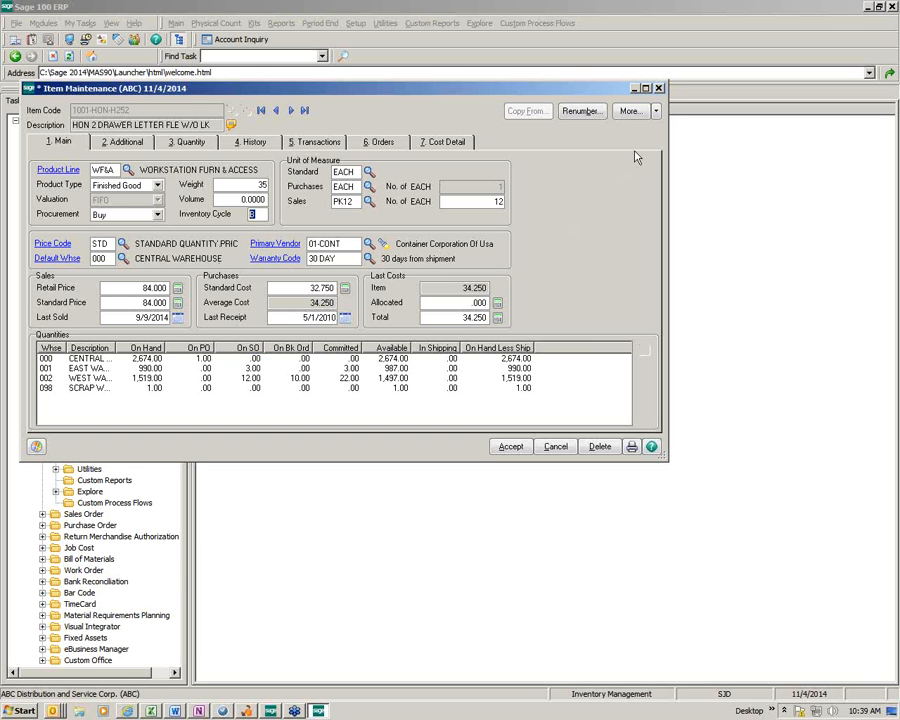
key("Escape")
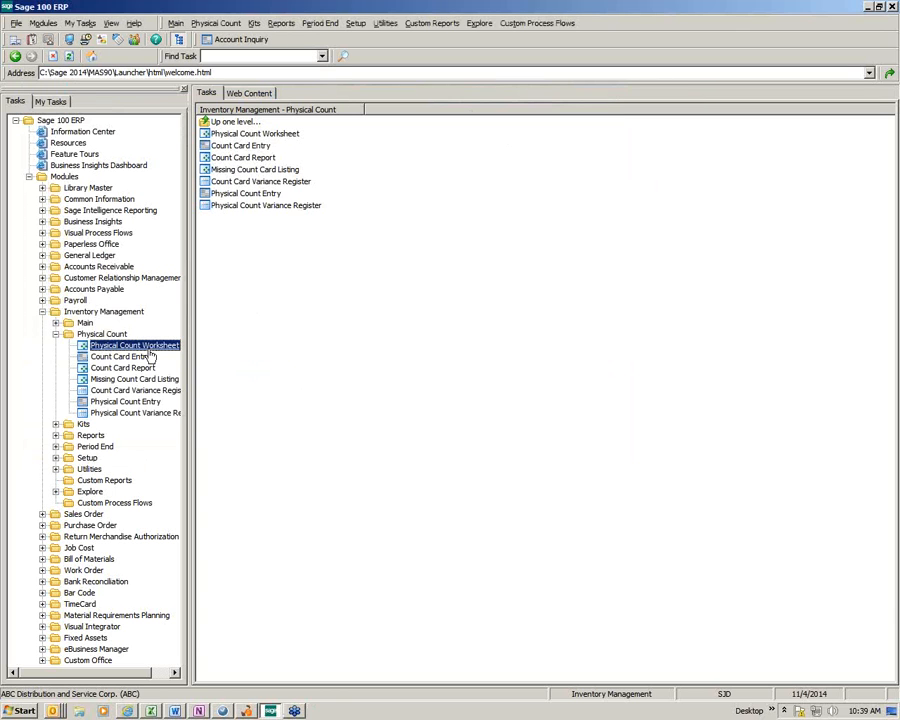
- Filter the Physical Count Worksheet to Inventory Cycle equal to b, and close the report window without printing
double_click(94, 347)
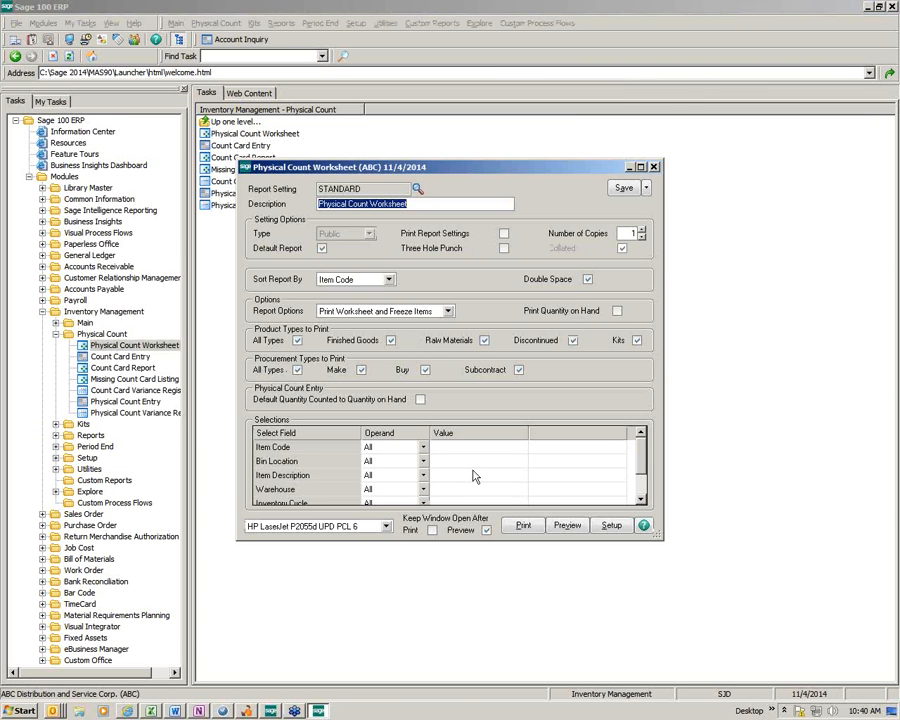
left_click(645, 500)
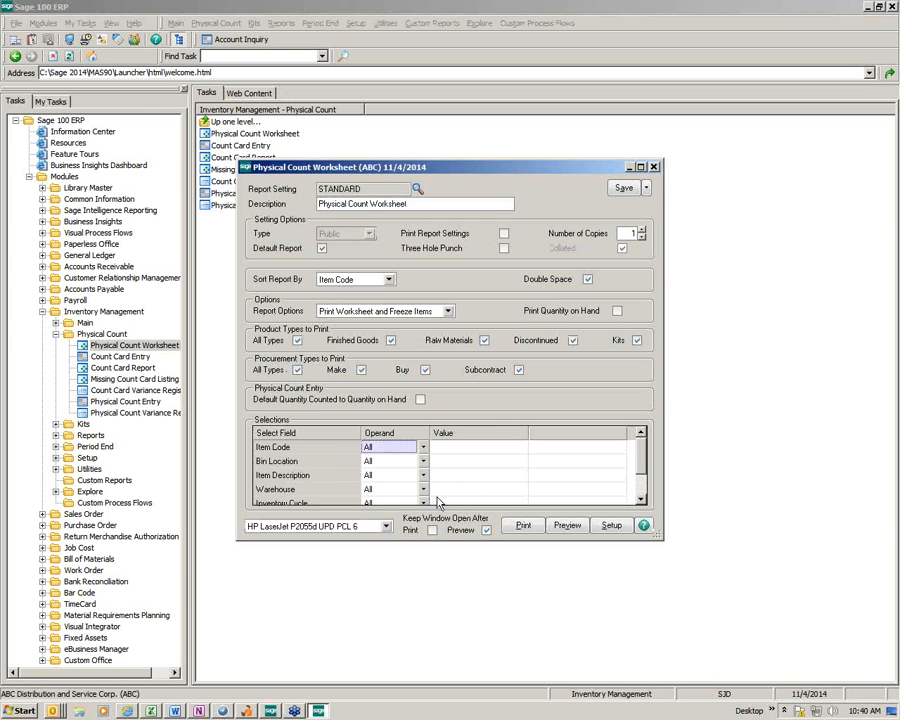
scroll(450, 490, "down", 1)
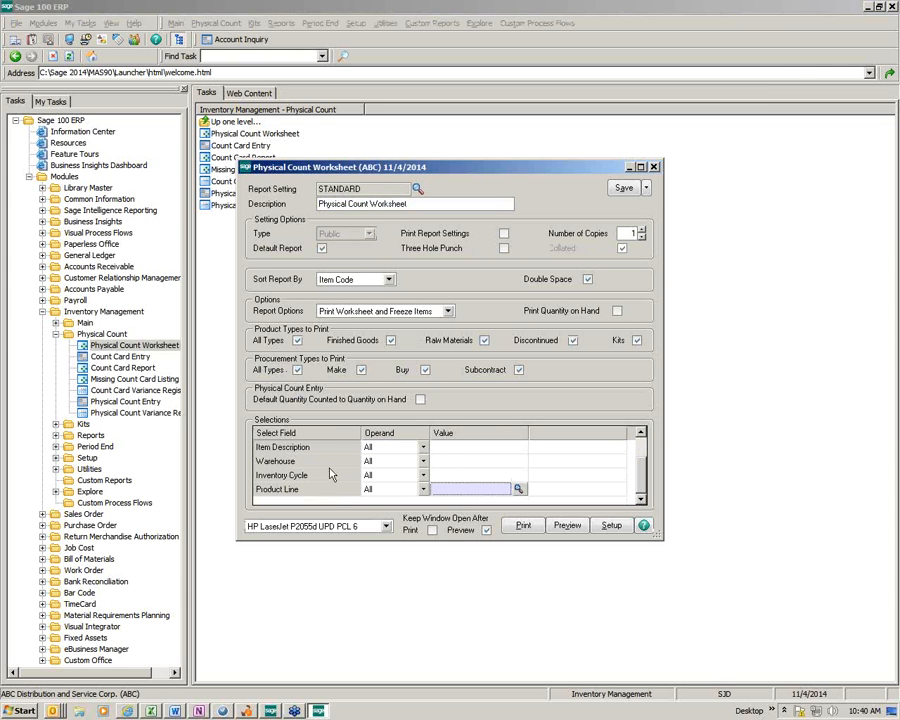
left_click(449, 481)
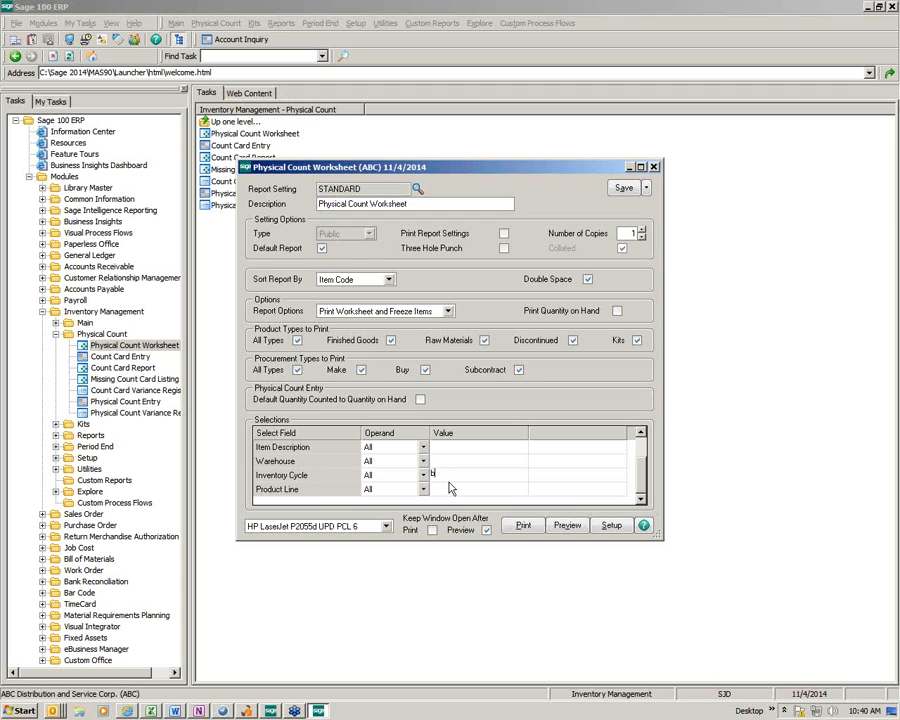
type("b")
key("Tab")
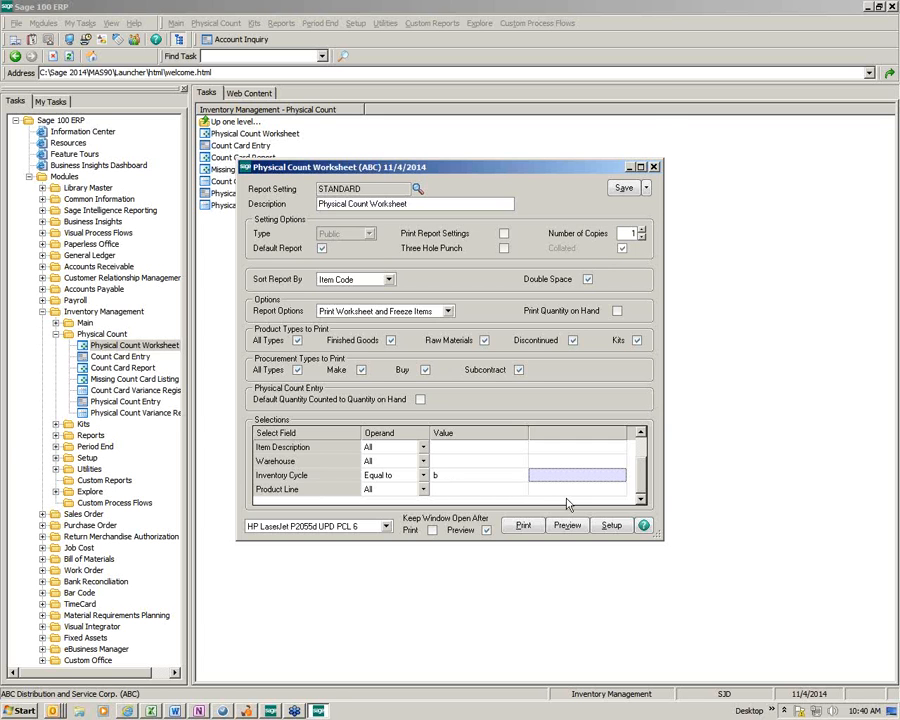
left_click(655, 168)
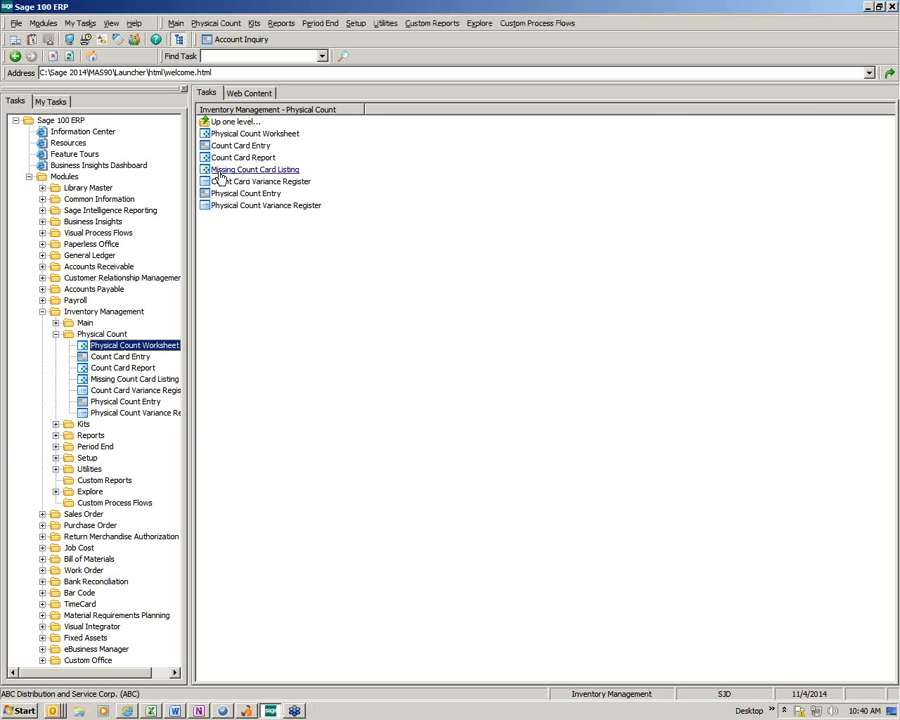
- Open the Sage 100 ERP Ideas Site from the Information Center and maximize its browser window
left_click(69, 134)
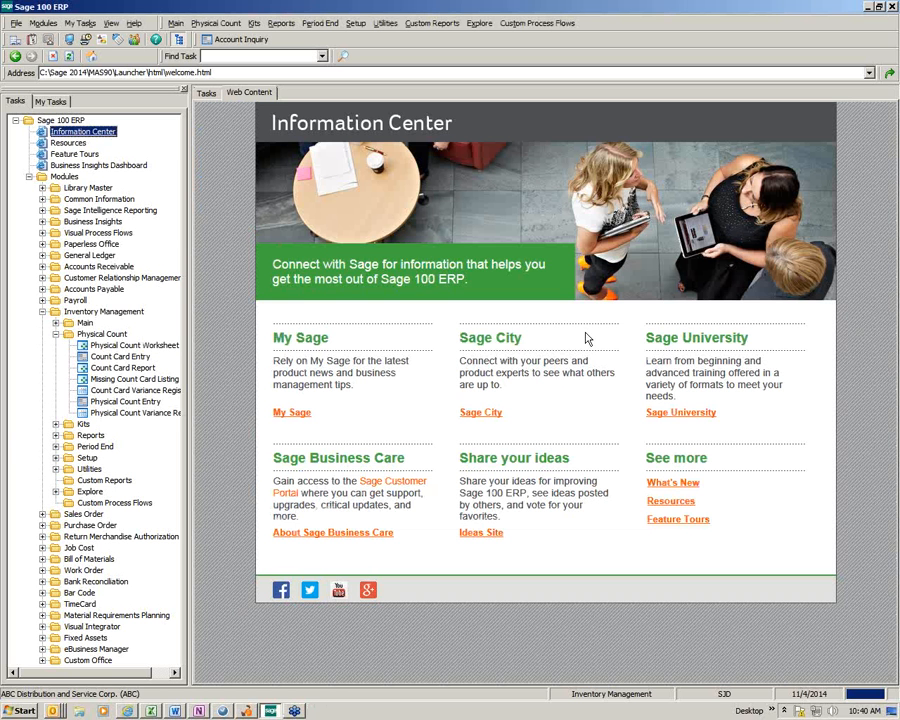
left_click(476, 537)
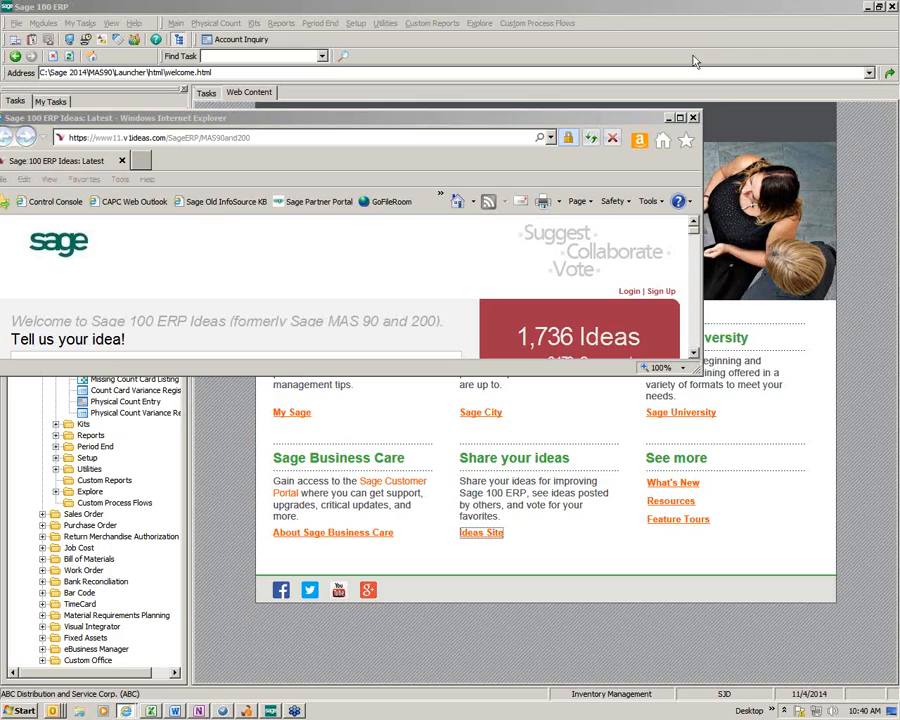
left_click(680, 119)
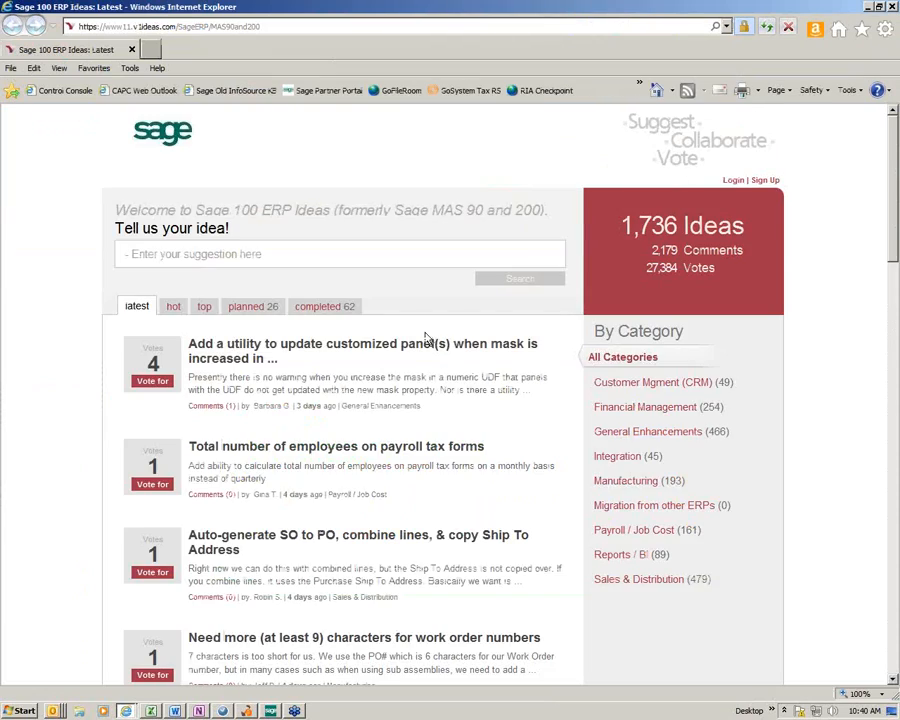
- Browse the latest and hot suggestions on the Ideas Site, and minimize the browser to return to Sage 100 ERP
scroll(426, 336, "down", 5)
scroll(426, 334, "down", 7)
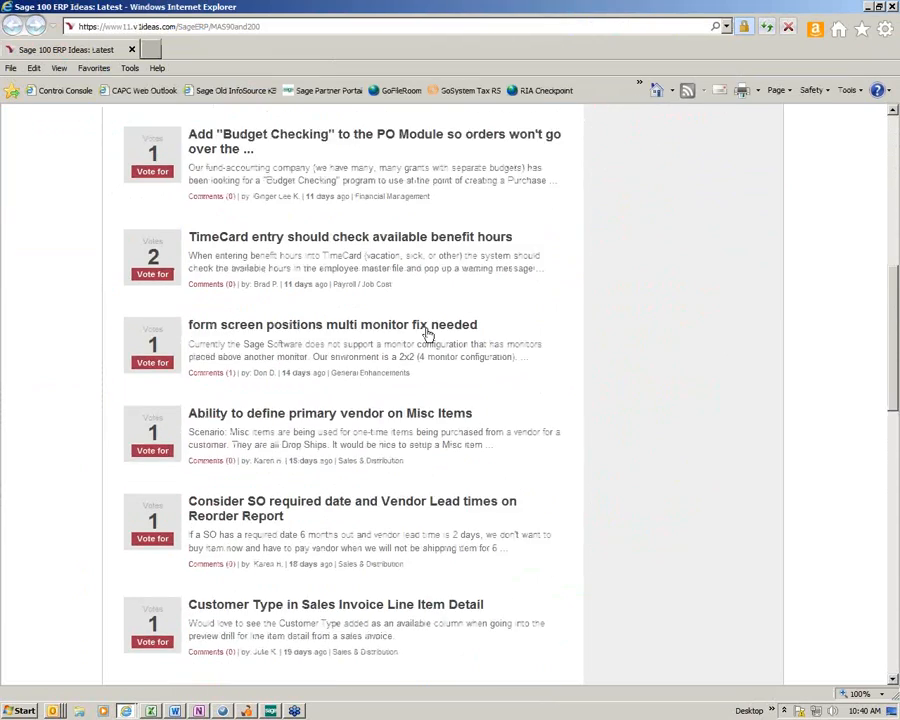
scroll(426, 330, "down", 6)
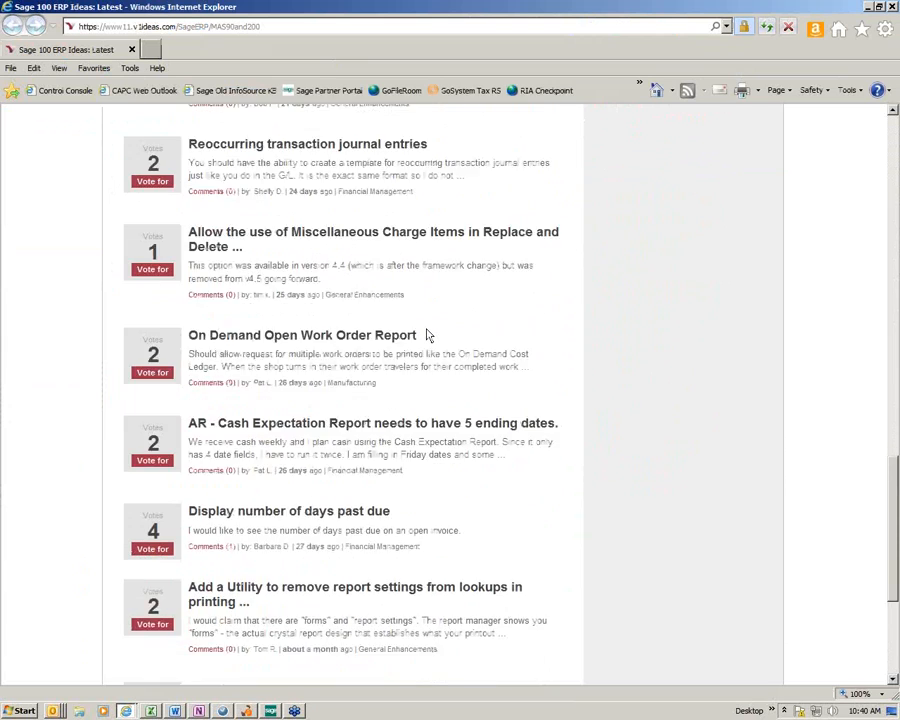
scroll(427, 332, "up", 6)
scroll(426, 336, "up", 15)
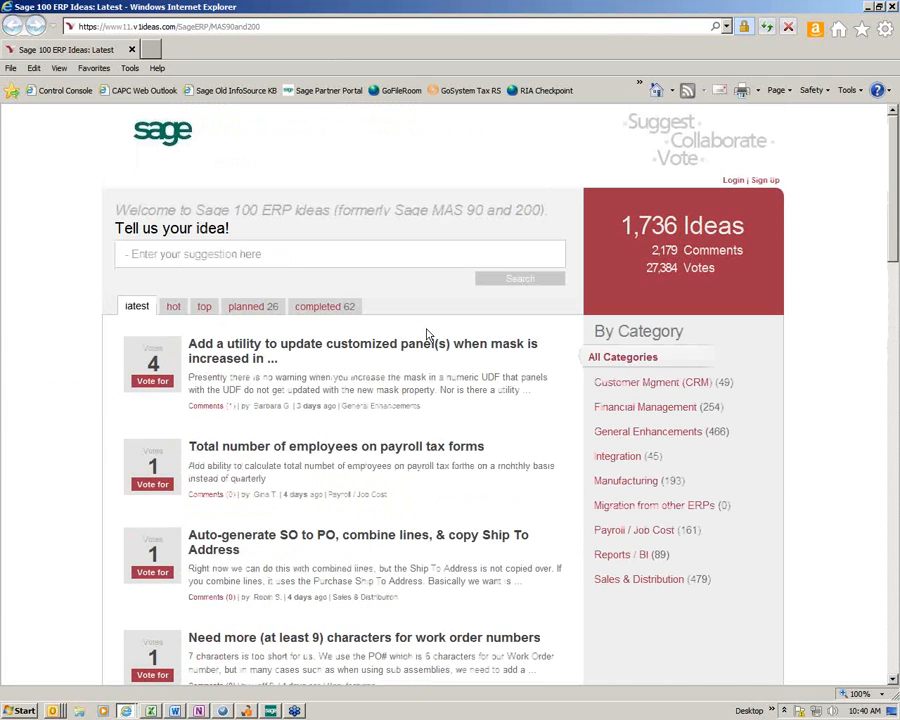
left_click(174, 308)
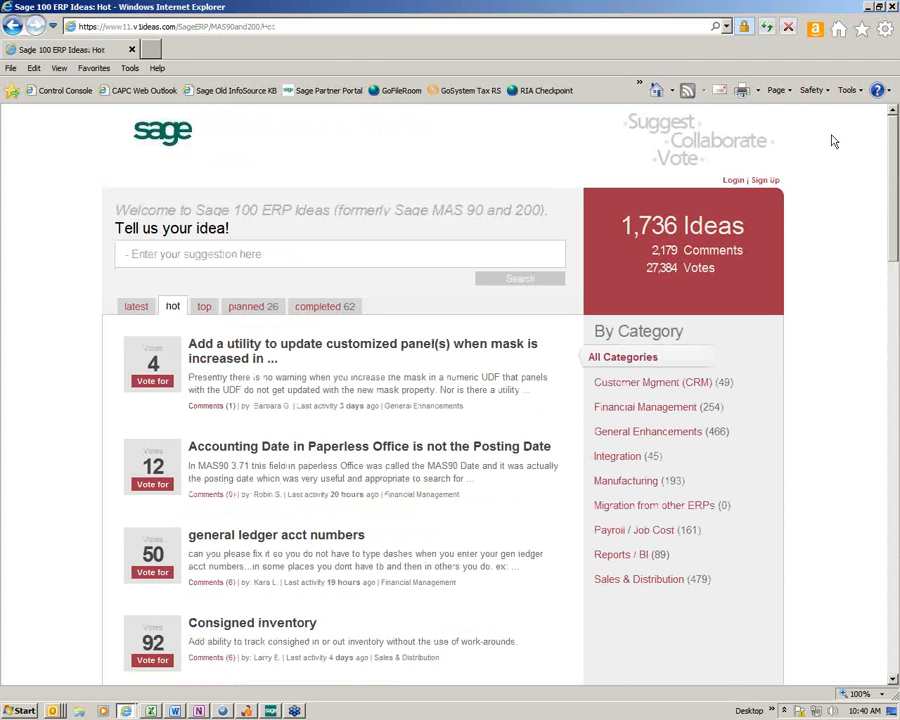
left_click(869, 9)
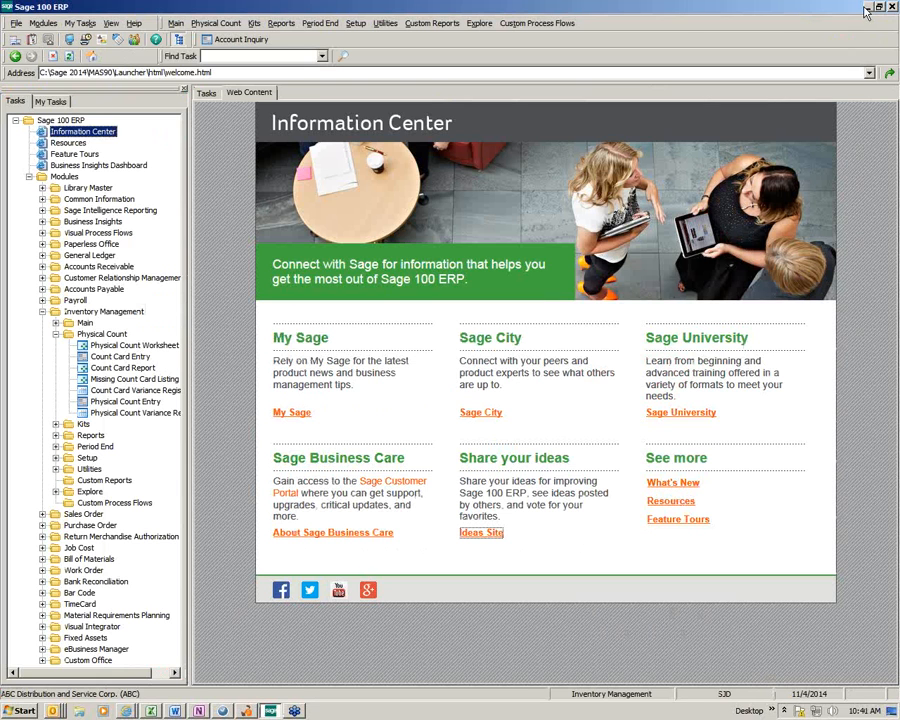